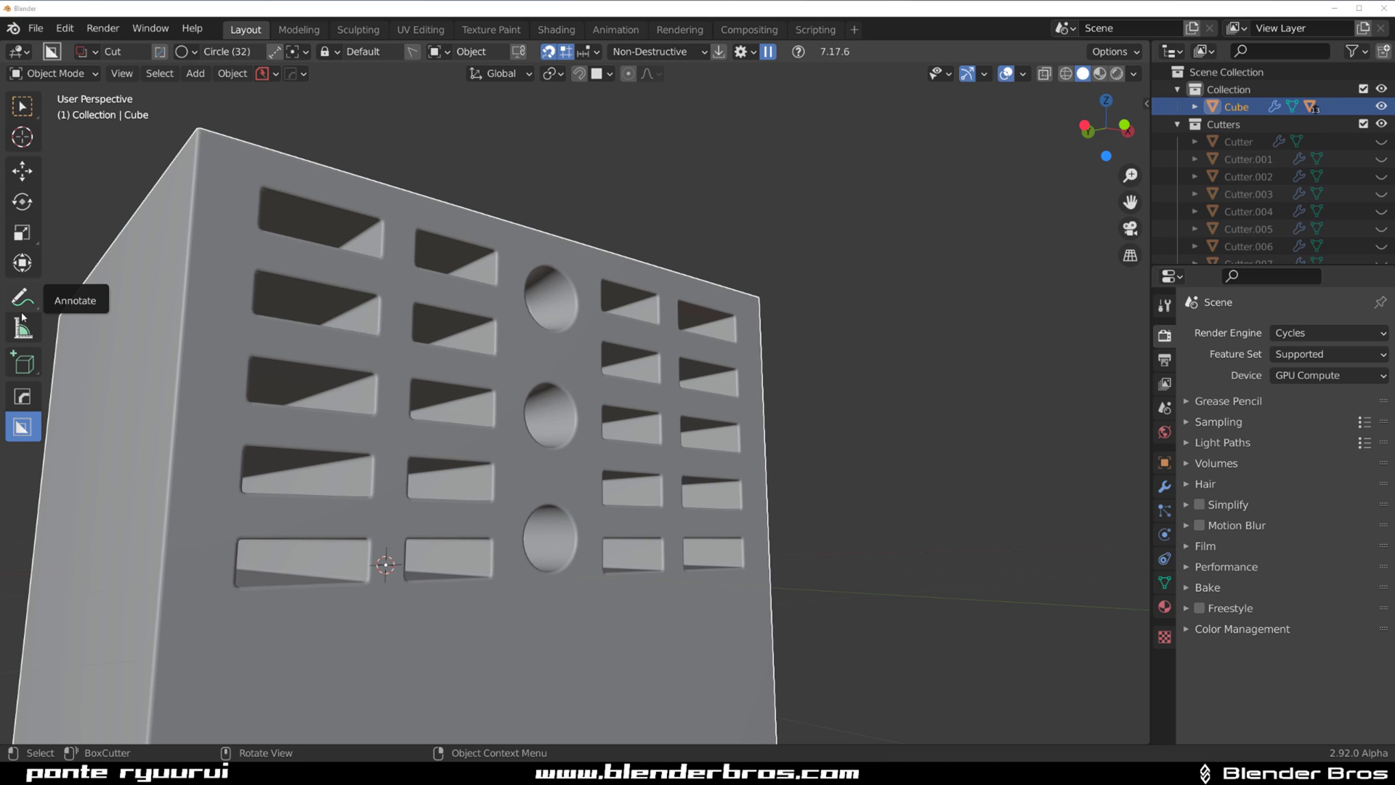
# - Hide the vented cube and add a new cube mesh to the scene
pyautogui.moveTo(745, 300); pyautogui.dragTo(541, 408, button='middle')
pyautogui.scroll(2, 565, 467)
pyautogui.scroll(-1, 543, 436)
pyautogui.scroll(-2, 554, 438)
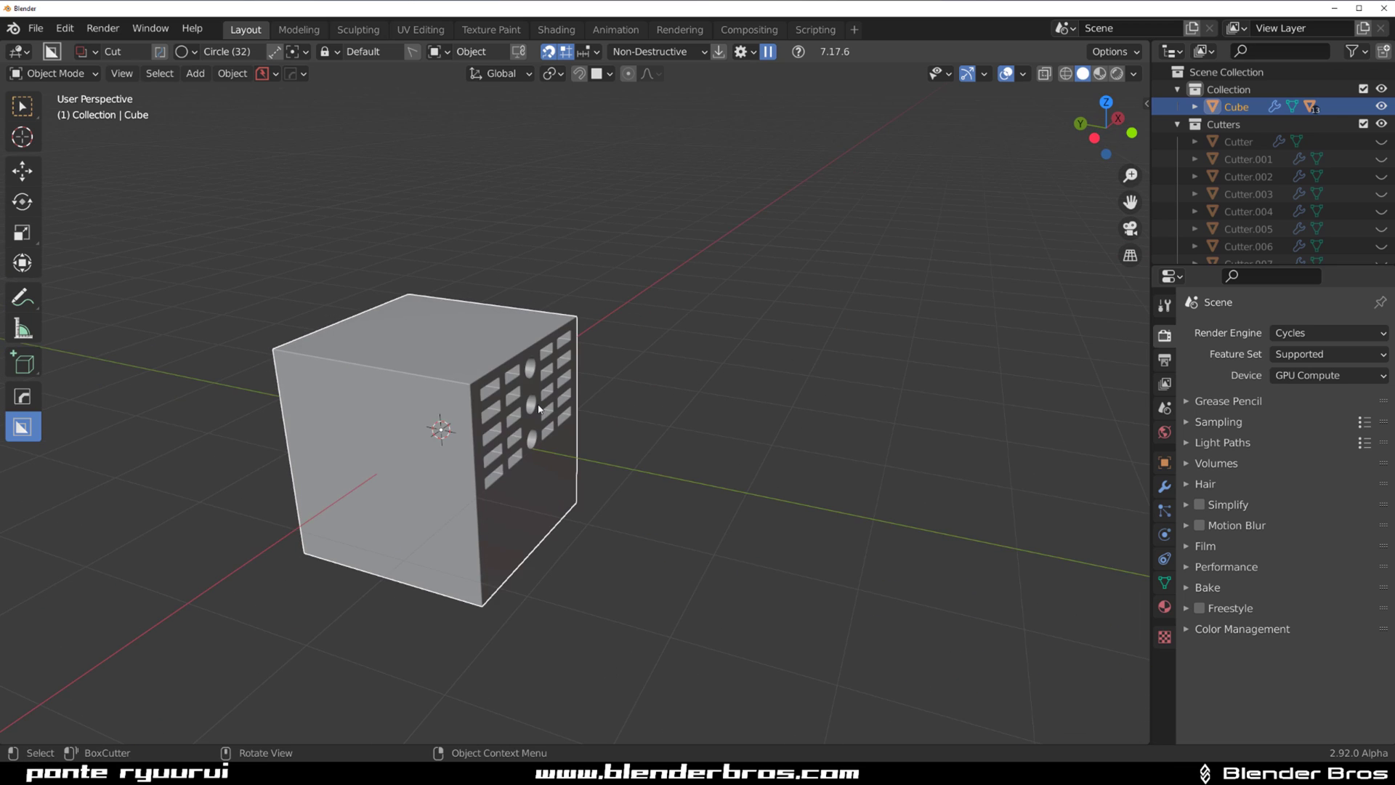
pyautogui.press('h')
pyautogui.scroll(3, 409, 474)
pyautogui.hotkey('shift', 'a')
pyautogui.moveTo(362, 393)
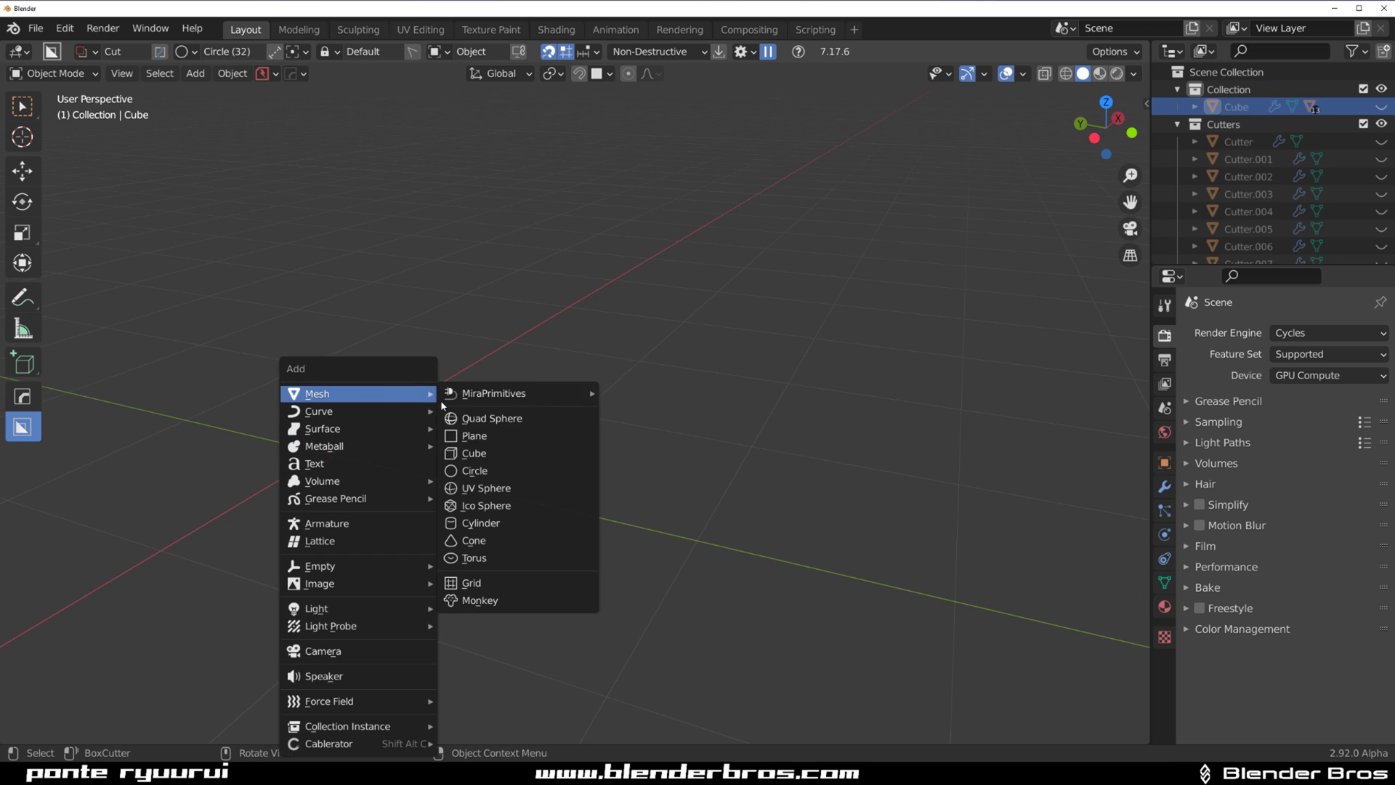
pyautogui.click(480, 411)
# - Turn on the Screencast Keys display for the viewport
pyautogui.press('n')
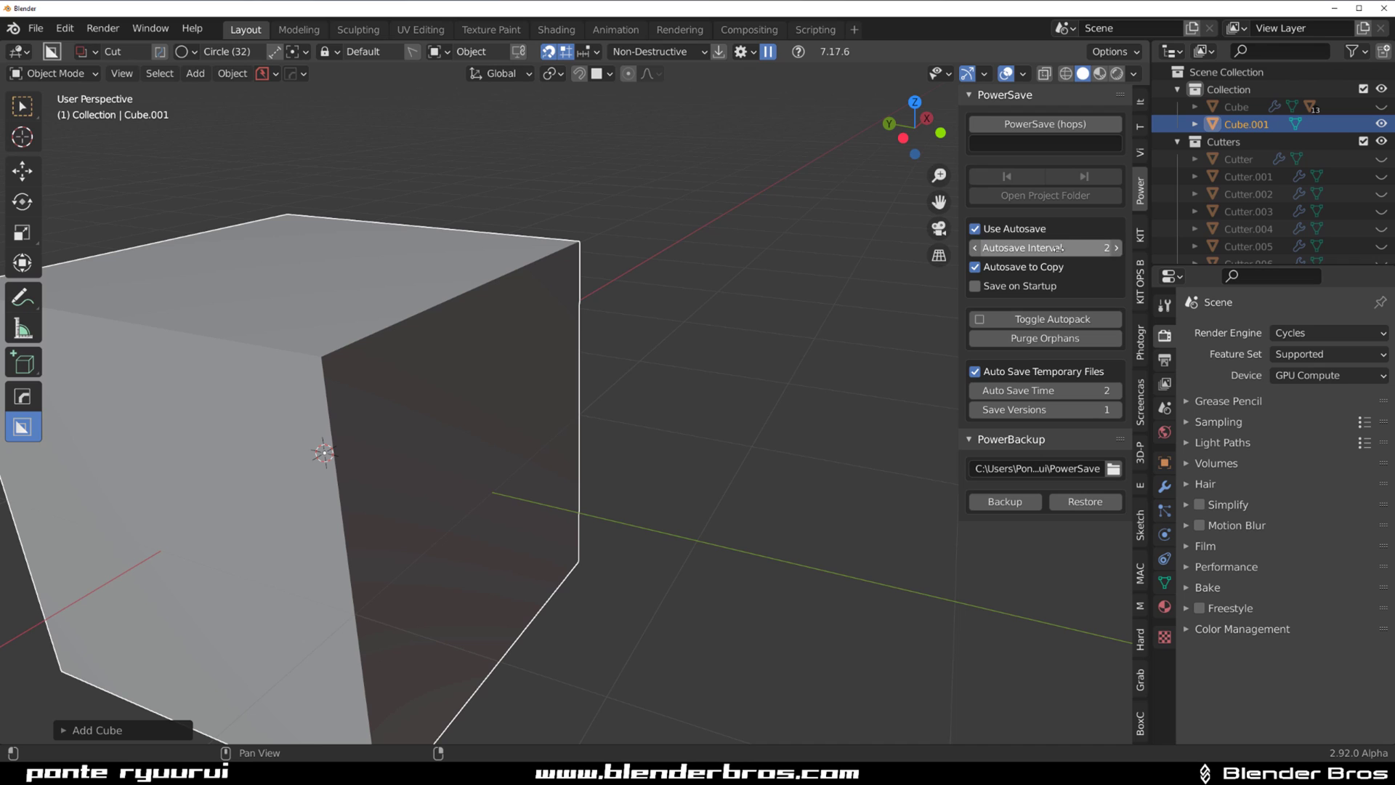
pyautogui.click(1142, 400)
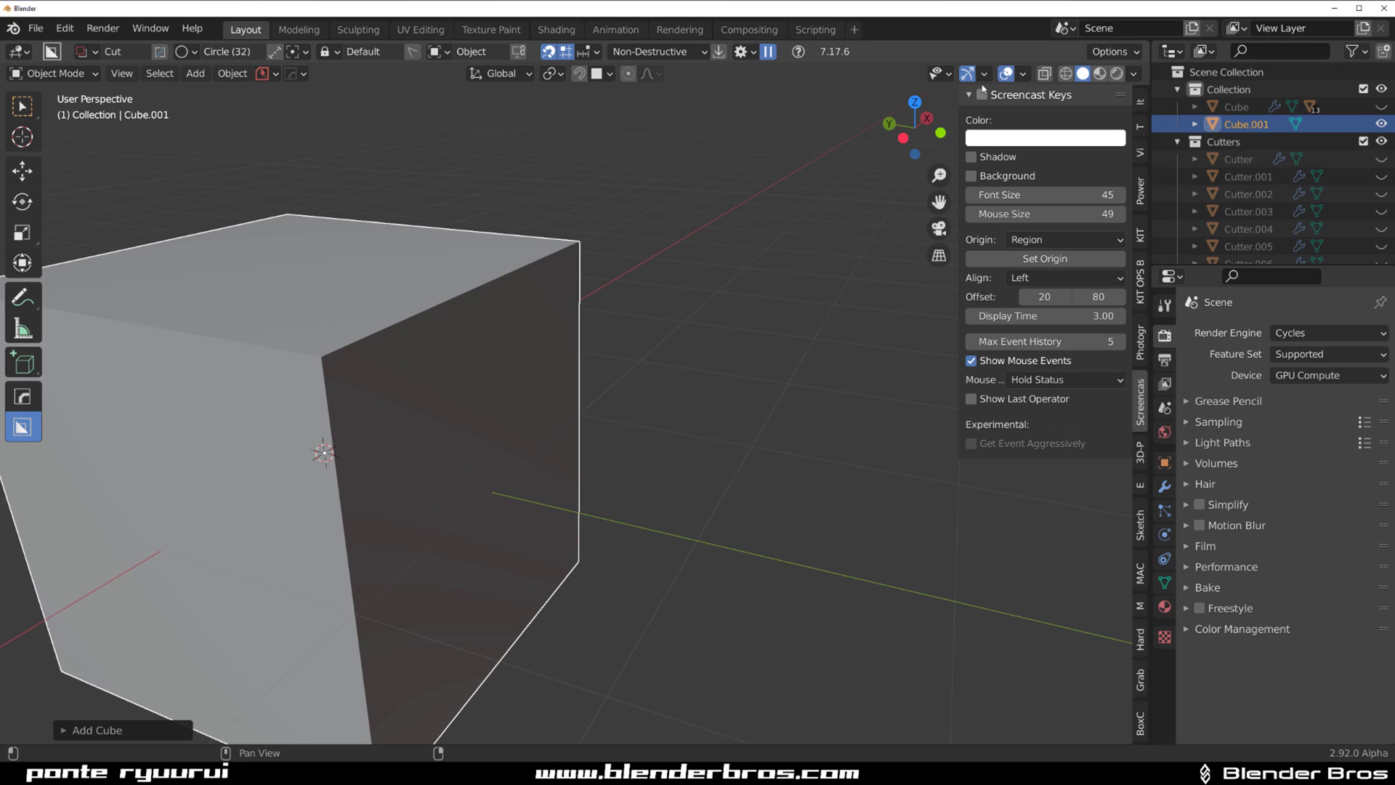
pyautogui.click(982, 94)
pyautogui.moveTo(174, 574)
pyautogui.mouseDown(button='middle')
pyautogui.moveTo(141, 578)
pyautogui.moveTo(192, 591)
pyautogui.mouseUp(button='middle')
pyautogui.press('b')
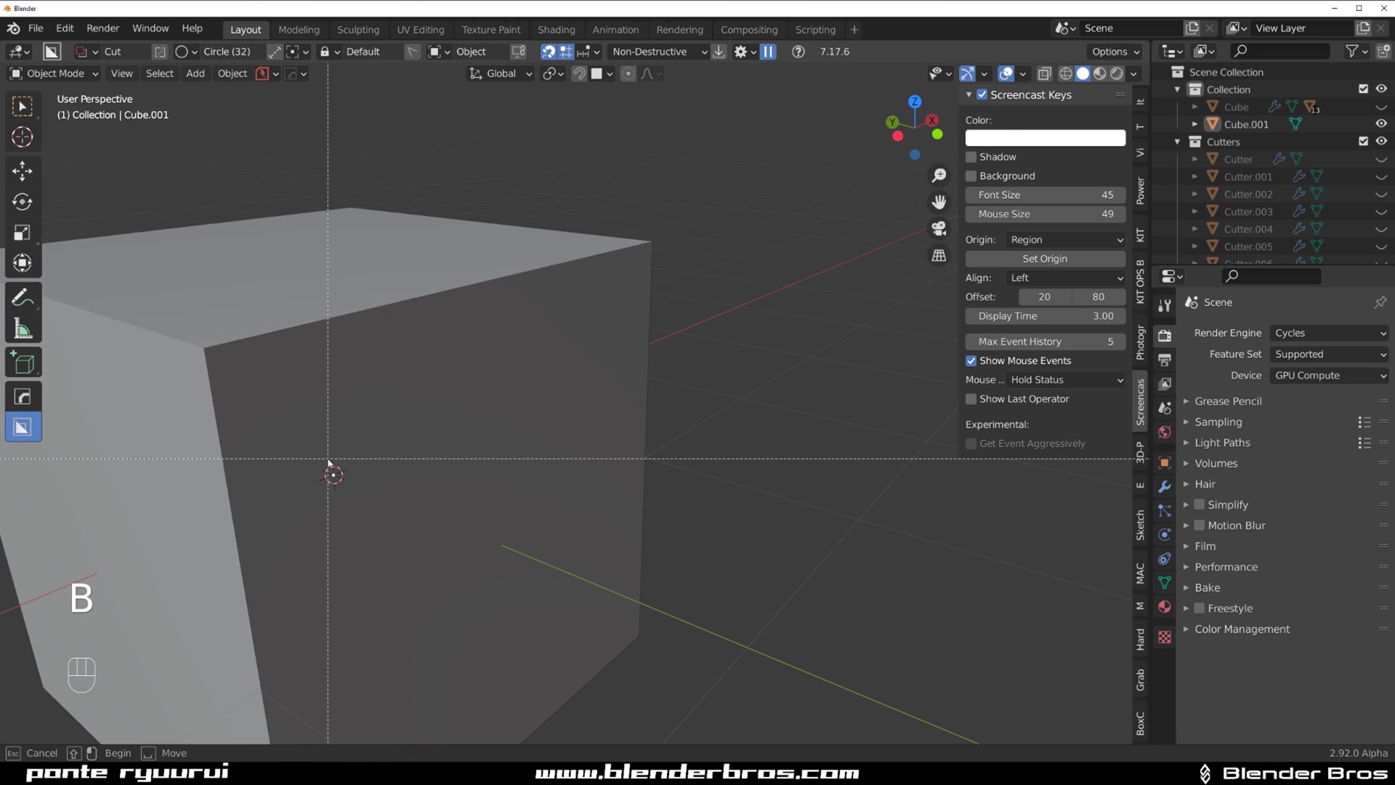
pyautogui.rightClick(387, 463)
pyautogui.press('n')
# - Add a HardOps bevel to the new cube with width 0.015, 3 segments and a 30° angle limit, and apply Sharpen to it
pyautogui.keyDown('shift'); pyautogui.moveTo(460, 427); pyautogui.dragTo(565, 370, button='middle'); pyautogui.keyUp('shift')
pyautogui.scroll(-2, 530, 362)
pyautogui.moveTo(481, 362); pyautogui.dragTo(469, 348, button='middle')
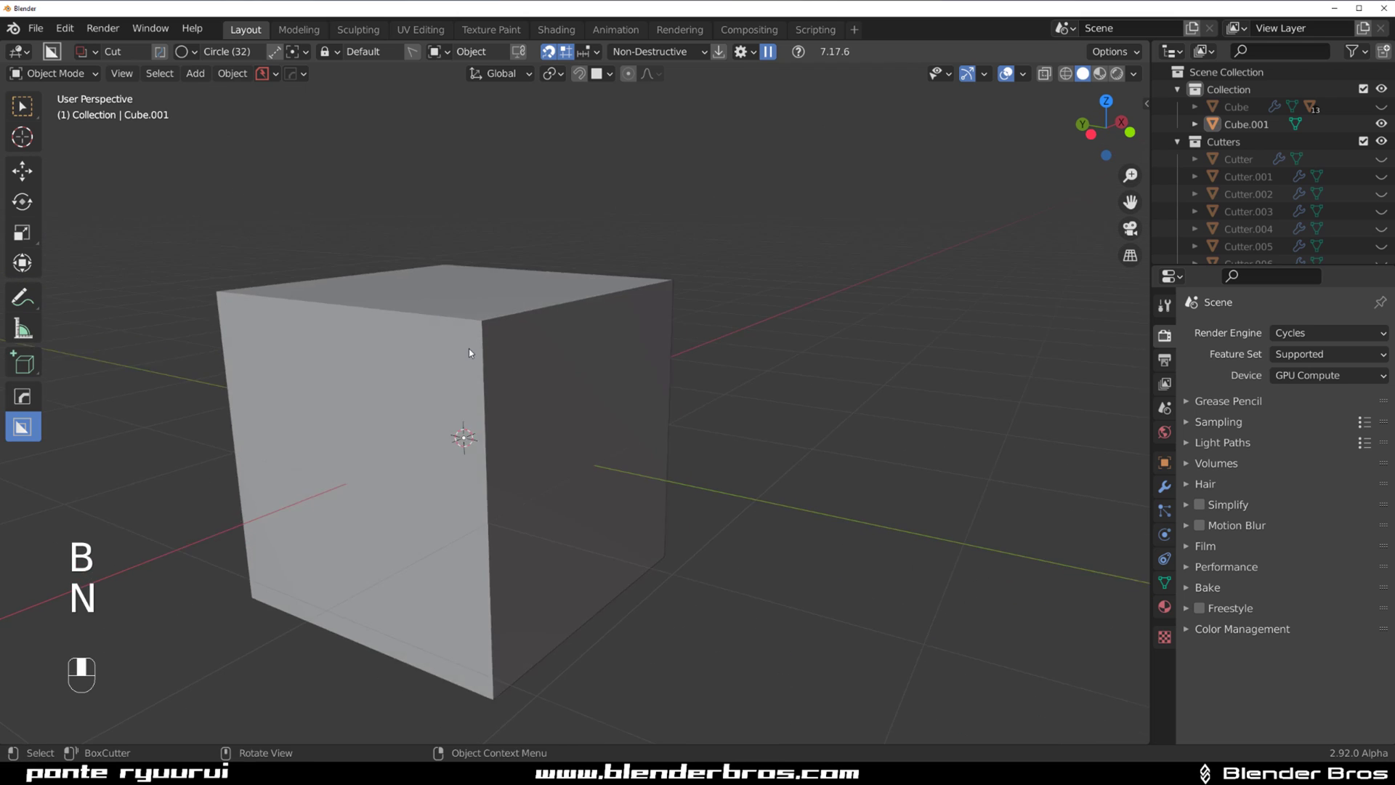
pyautogui.scroll(3, 471, 356)
pyautogui.hotkey('alt', 'v')
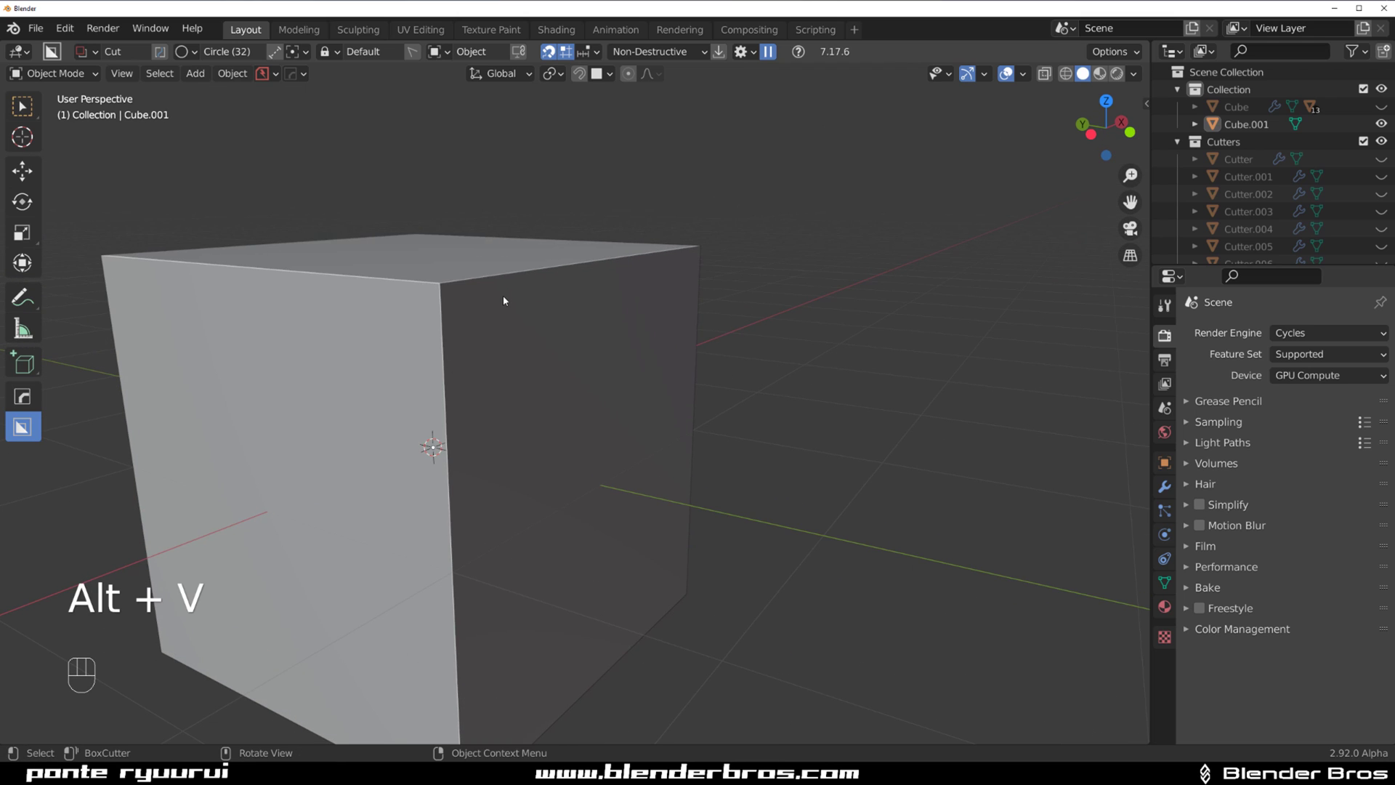
pyautogui.click(505, 295)
pyautogui.press('q')
pyautogui.click(494, 310)
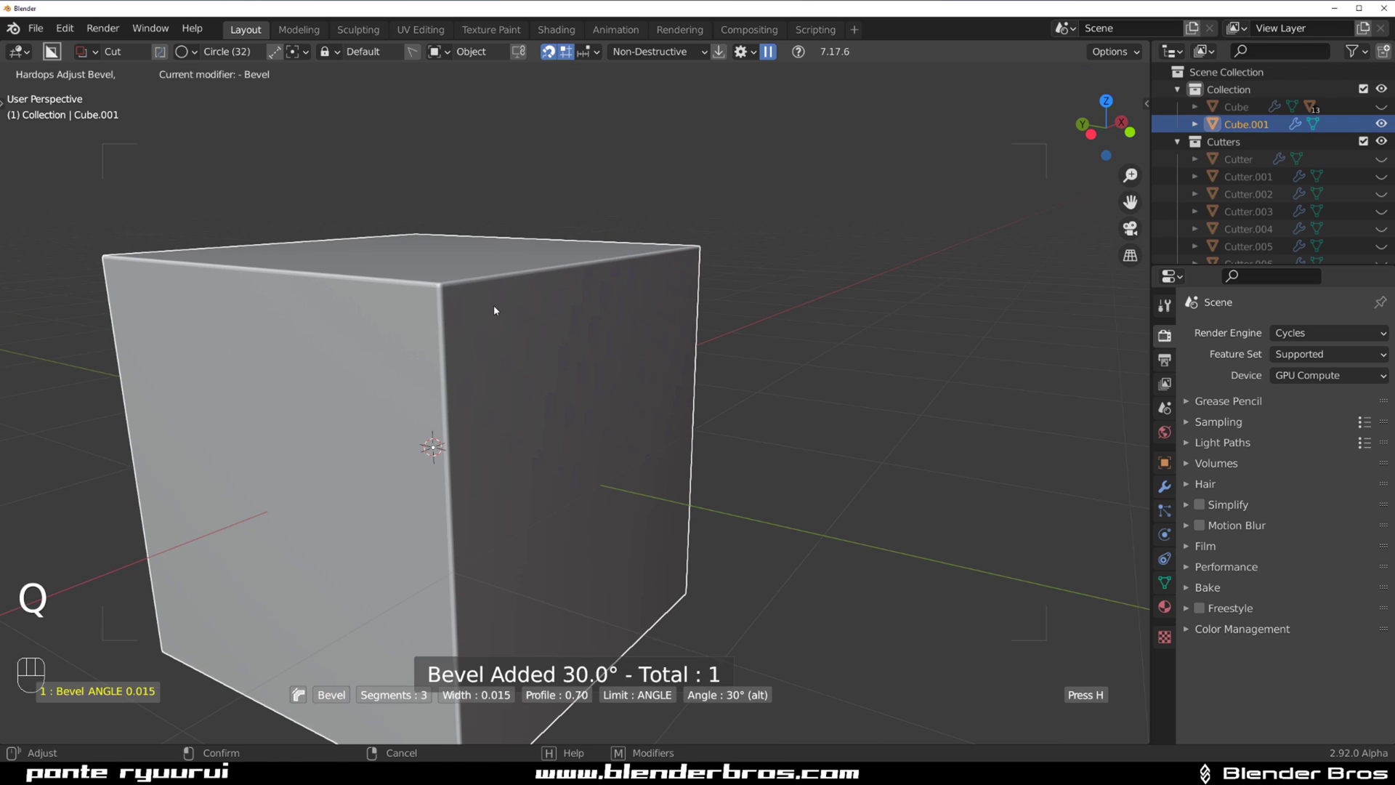
pyautogui.click(494, 310)
pyautogui.press('q')
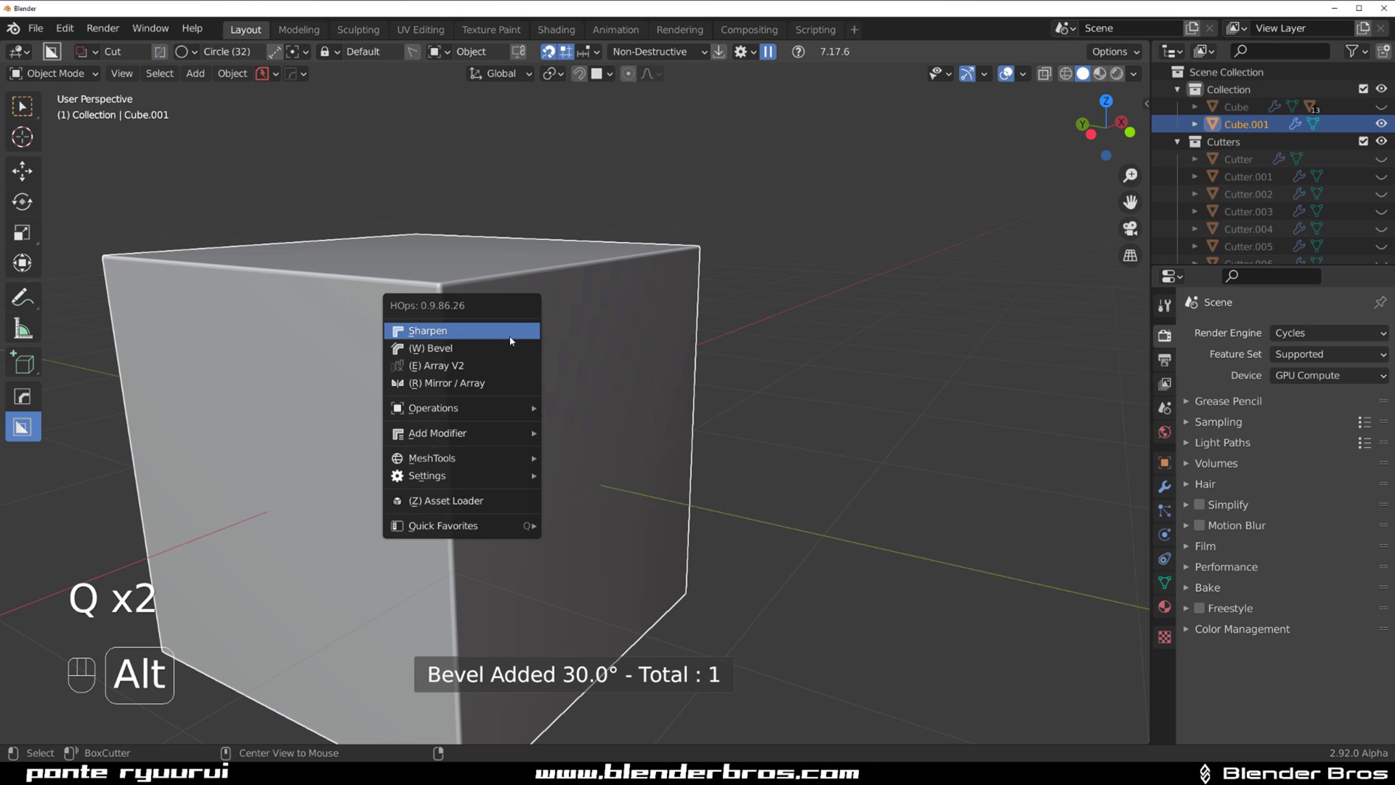
pyautogui.keyDown('alt'); pyautogui.click(526, 325); pyautogui.keyUp('alt')
# - Switch the BoxCutter shape to Box with the cube's front face in view
pyautogui.moveTo(587, 379); pyautogui.dragTo(402, 381, button='middle')
pyautogui.scroll(-1, 351, 350)
pyautogui.moveTo(402, 380); pyautogui.dragTo(436, 363, button='middle')
pyautogui.scroll(-1, 484, 371)
pyautogui.scroll(1, 529, 370)
pyautogui.press('d')
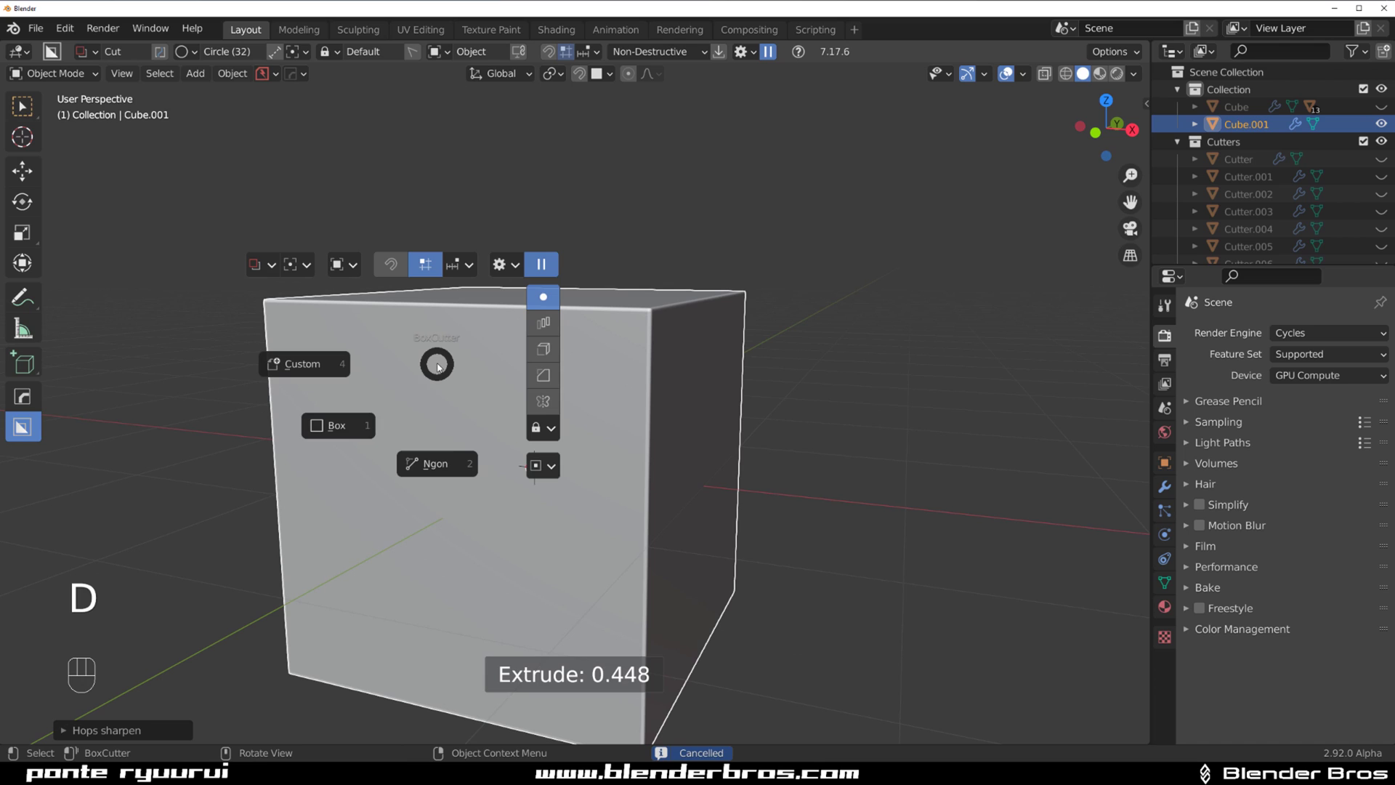
pyautogui.click(342, 427)
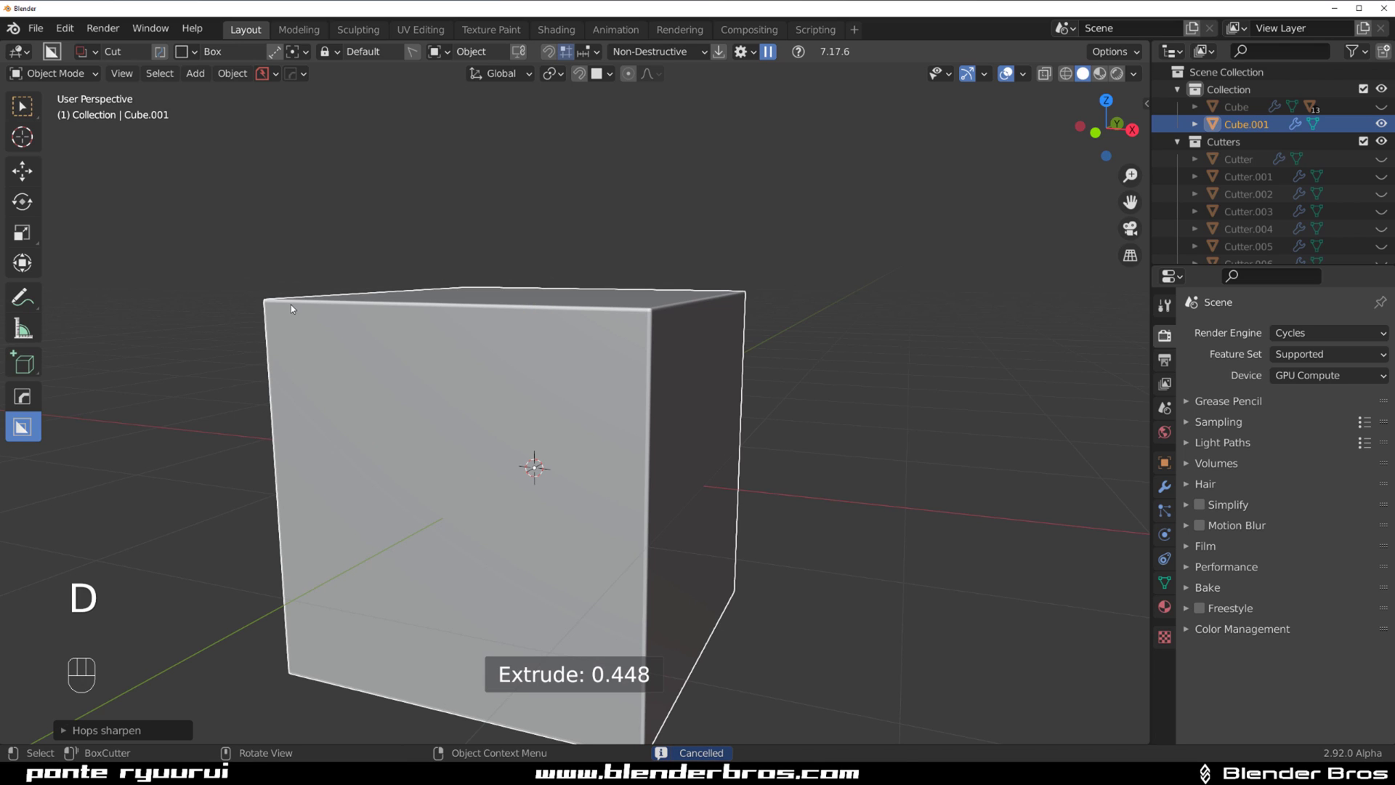
# - Cut four freehand rectangular openings into the cube's front face, arranged in two rows of two
pyautogui.moveTo(297, 340); pyautogui.dragTo(453, 464)
pyautogui.click(536, 452)
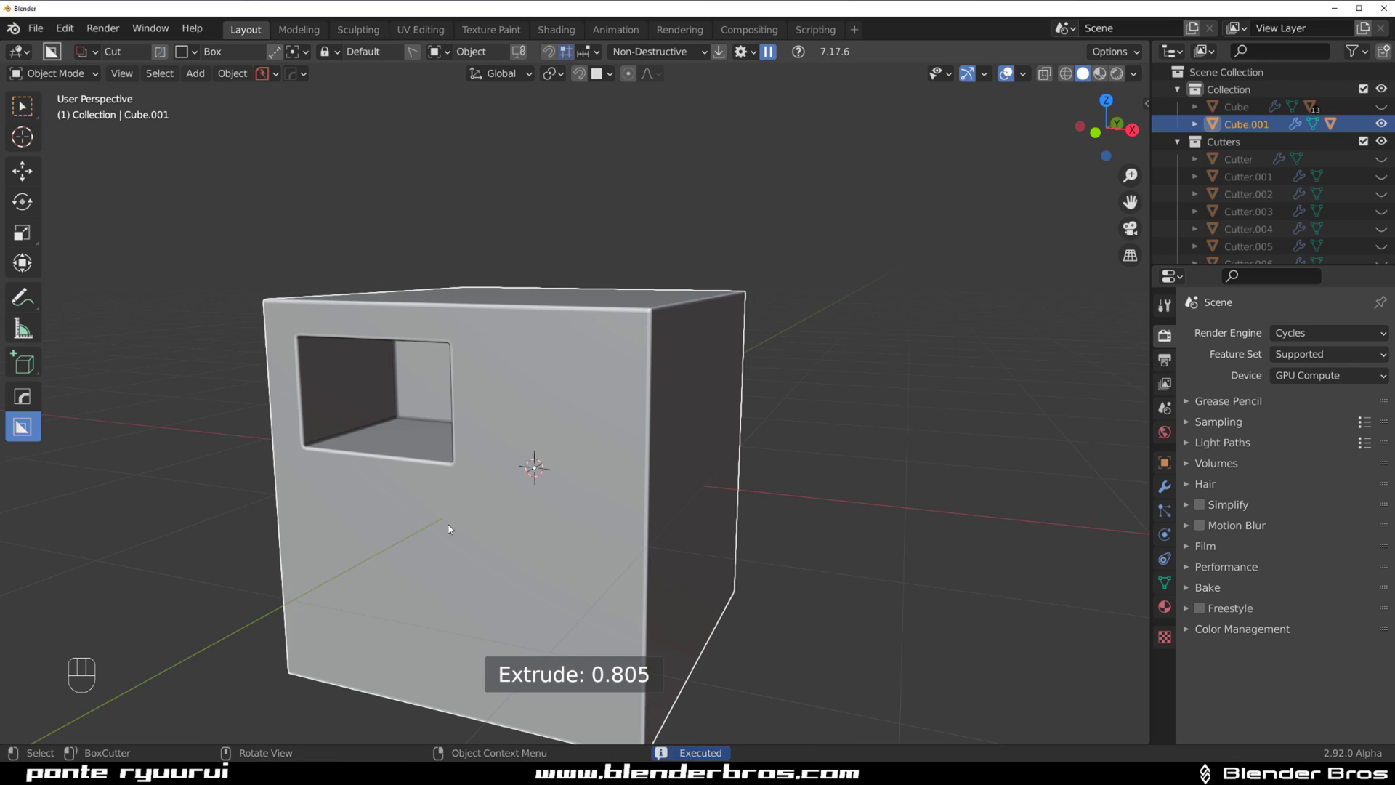
pyautogui.moveTo(317, 491); pyautogui.dragTo(471, 594)
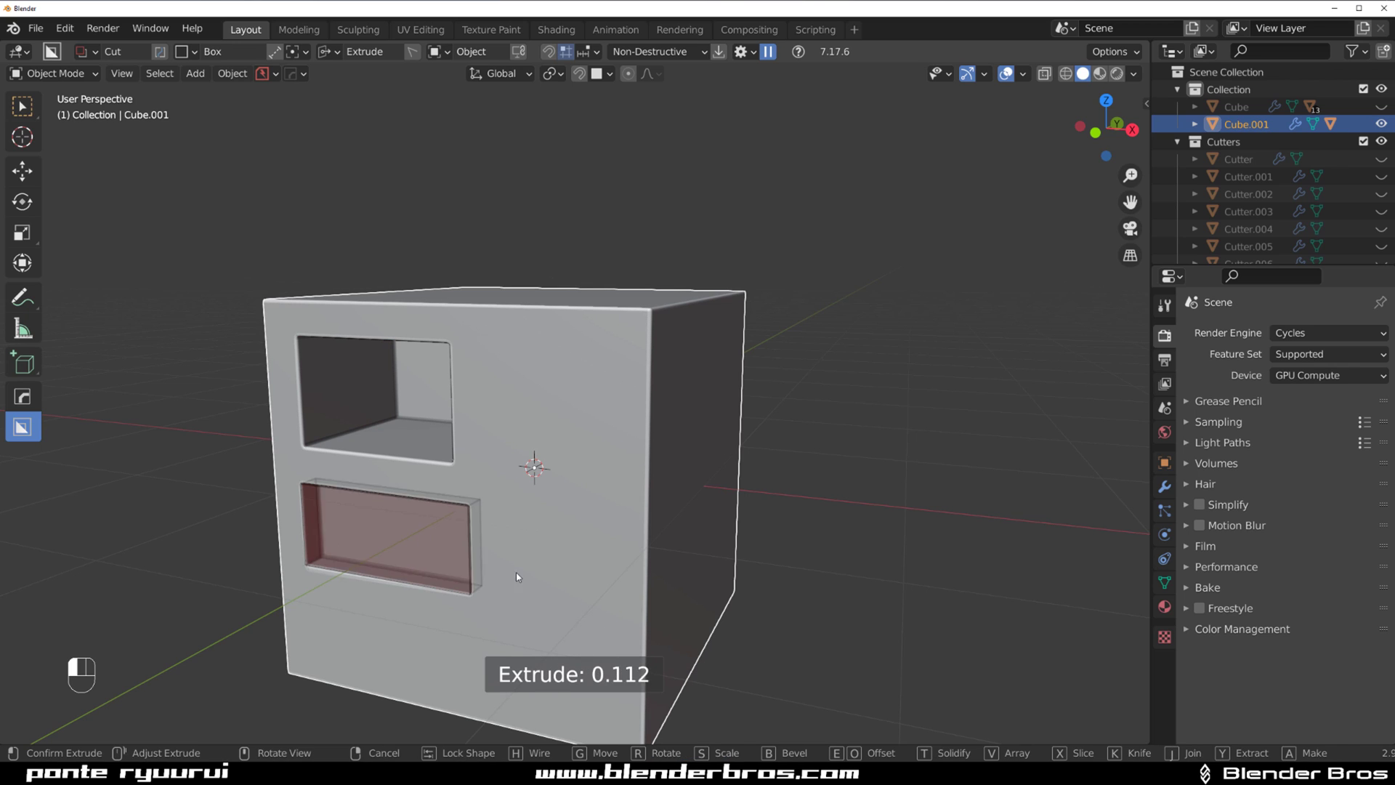
pyautogui.click(567, 554)
pyautogui.moveTo(480, 353); pyautogui.dragTo(719, 497)
pyautogui.click(807, 465)
pyautogui.moveTo(500, 513)
pyautogui.mouseDown()
pyautogui.moveTo(574, 591)
pyautogui.moveTo(683, 658)
pyautogui.mouseUp()
pyautogui.click(678, 529)
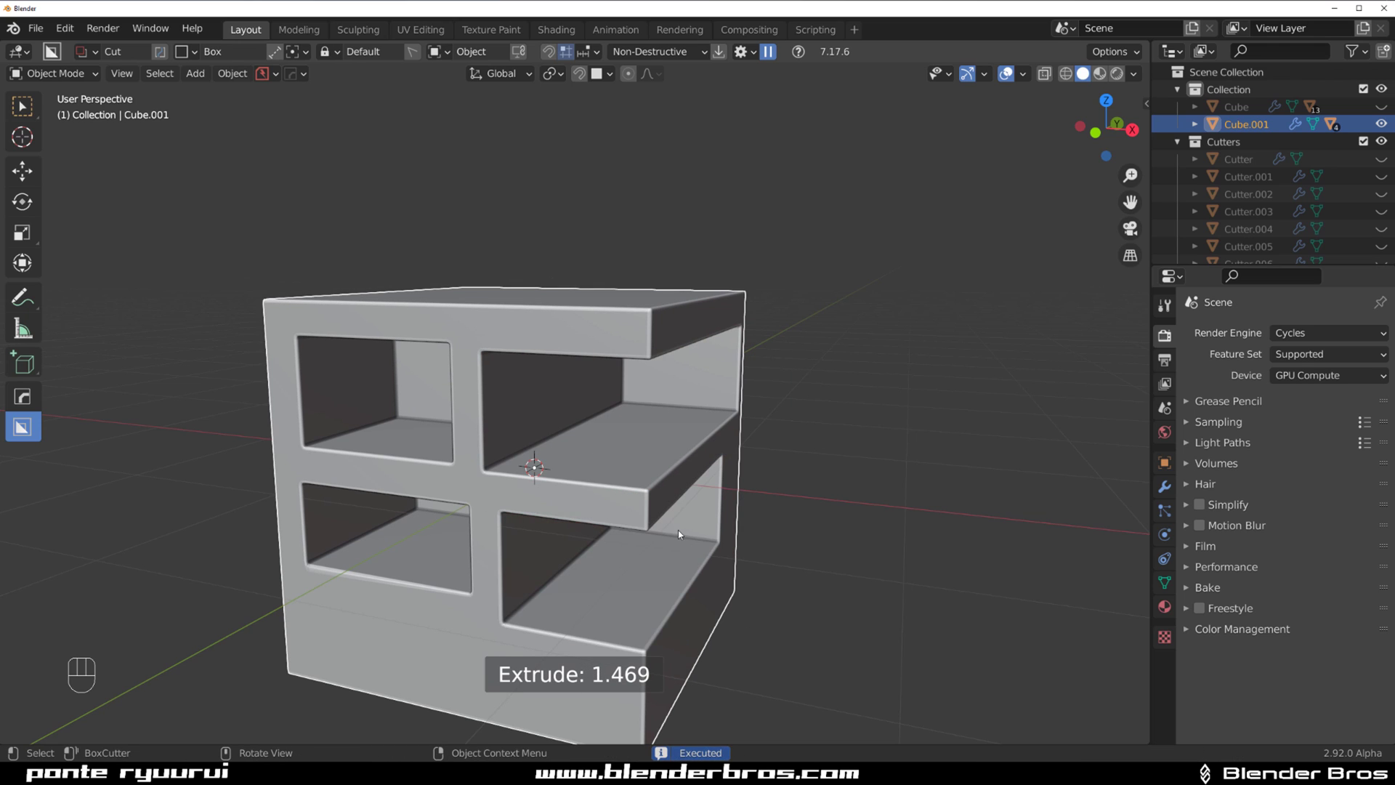
# - Undo the four rectangular cuts on the cube
pyautogui.hotkey('ctrl', 'z')
pyautogui.hotkey('ctrl', 'z')
pyautogui.hotkey('ctrl', 'z')
pyautogui.hotkey('ctrl', 'z')
pyautogui.hotkey('ctrl', 'z')
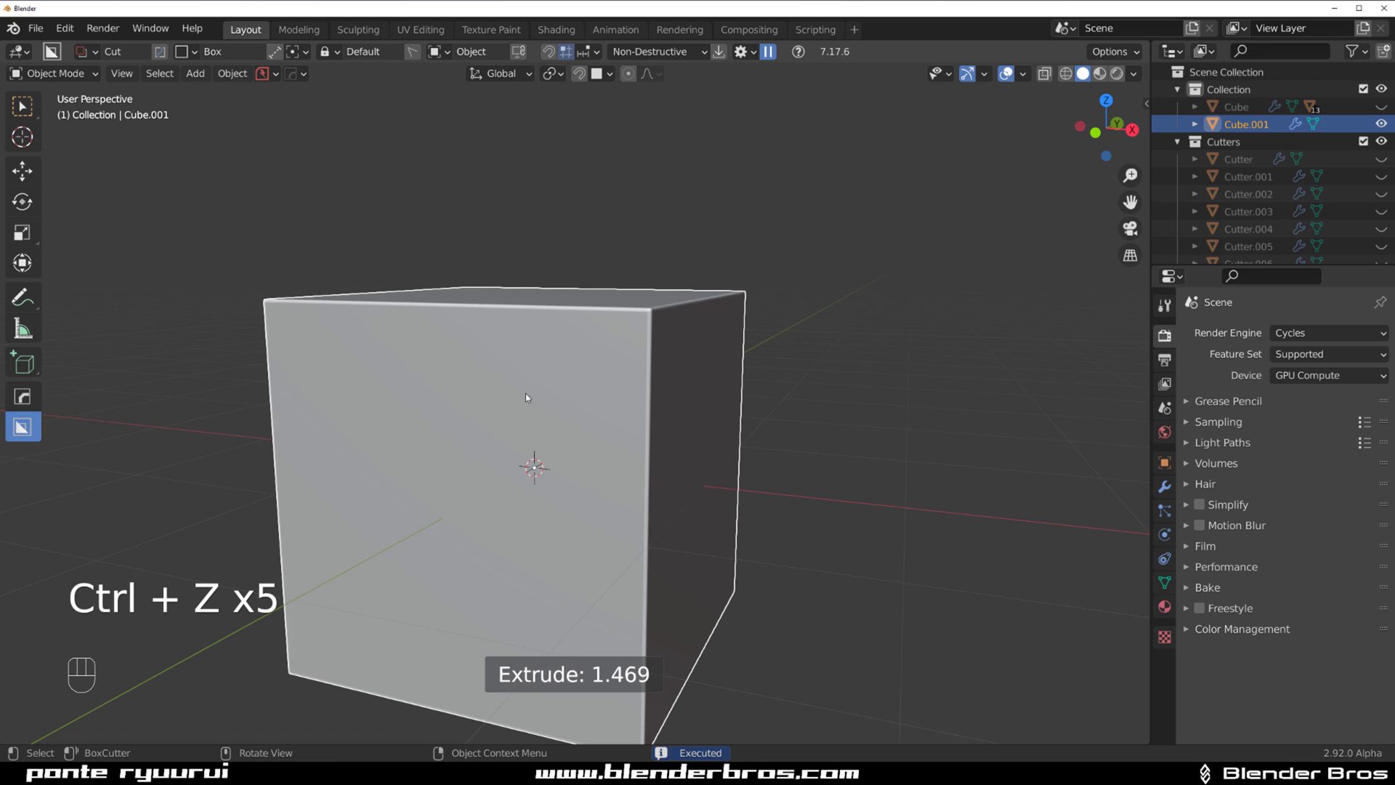
# - Enable BoxCutter snapping and open its snapping options
pyautogui.keyDown('shift'); pyautogui.moveTo(469, 374); pyautogui.dragTo(499, 344, button='middle'); pyautogui.keyUp('shift')
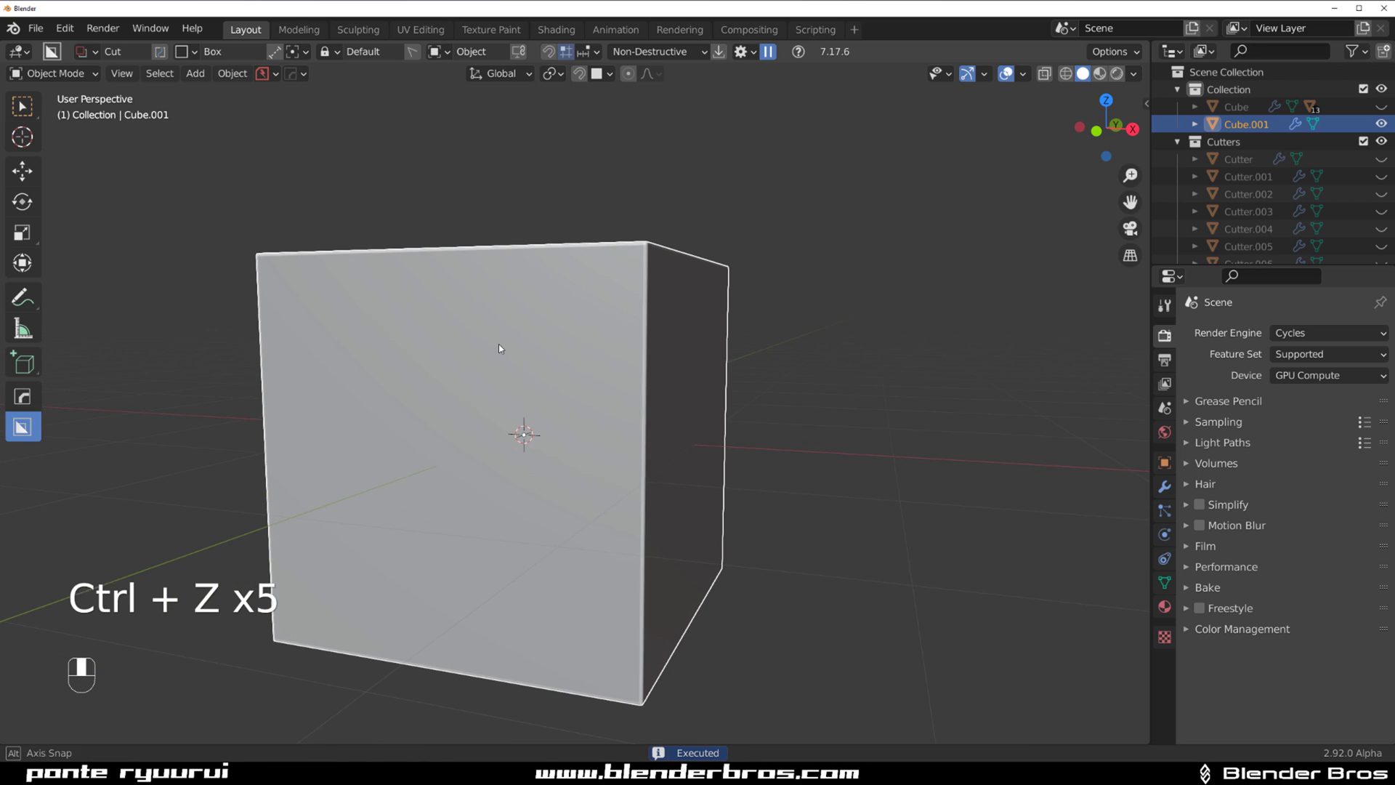
pyautogui.click(548, 53)
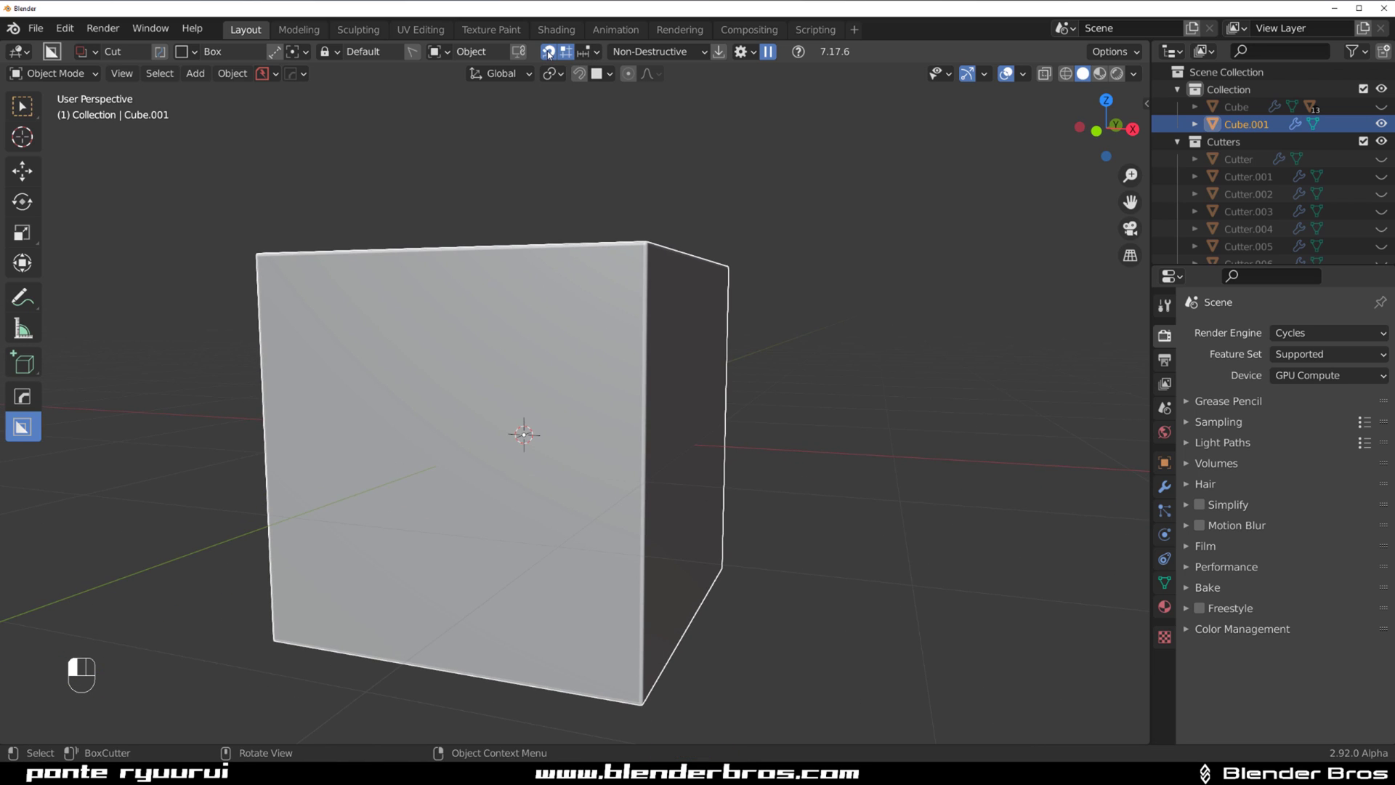
pyautogui.click(595, 52)
# - Check the cutter alignment options and compare the cube in orthographic and perspective projection
pyautogui.hotkey('shift', 'v')
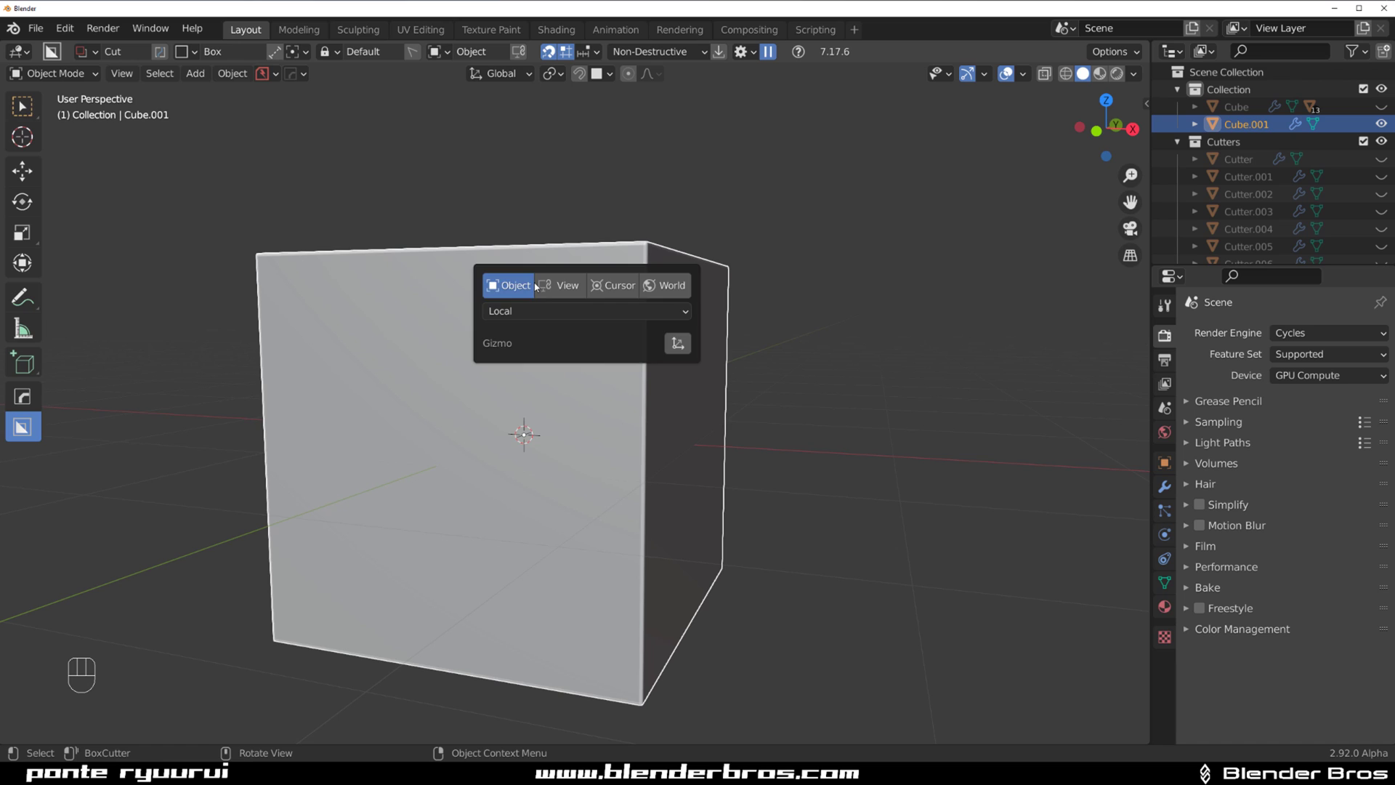
pyautogui.press('KP_5')
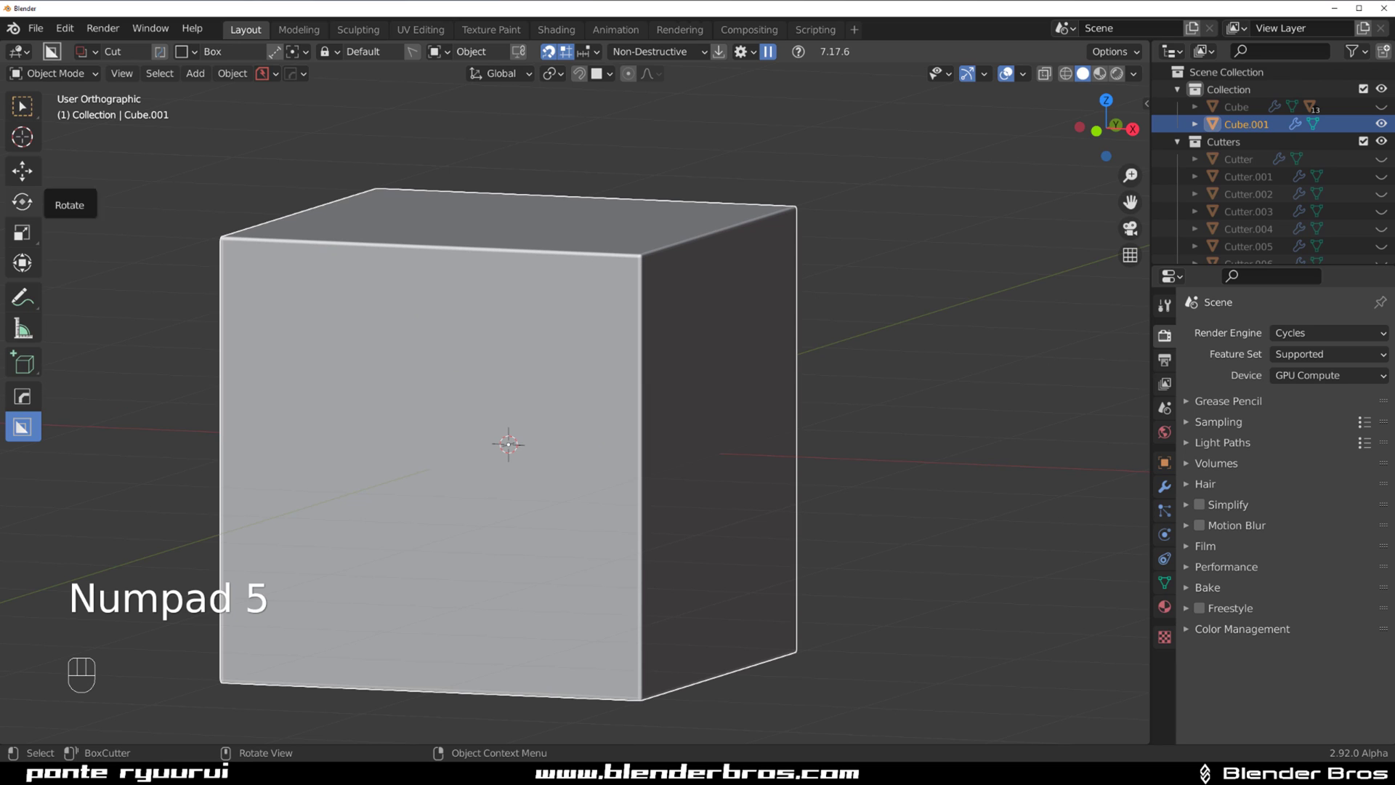
pyautogui.press('KP_5')
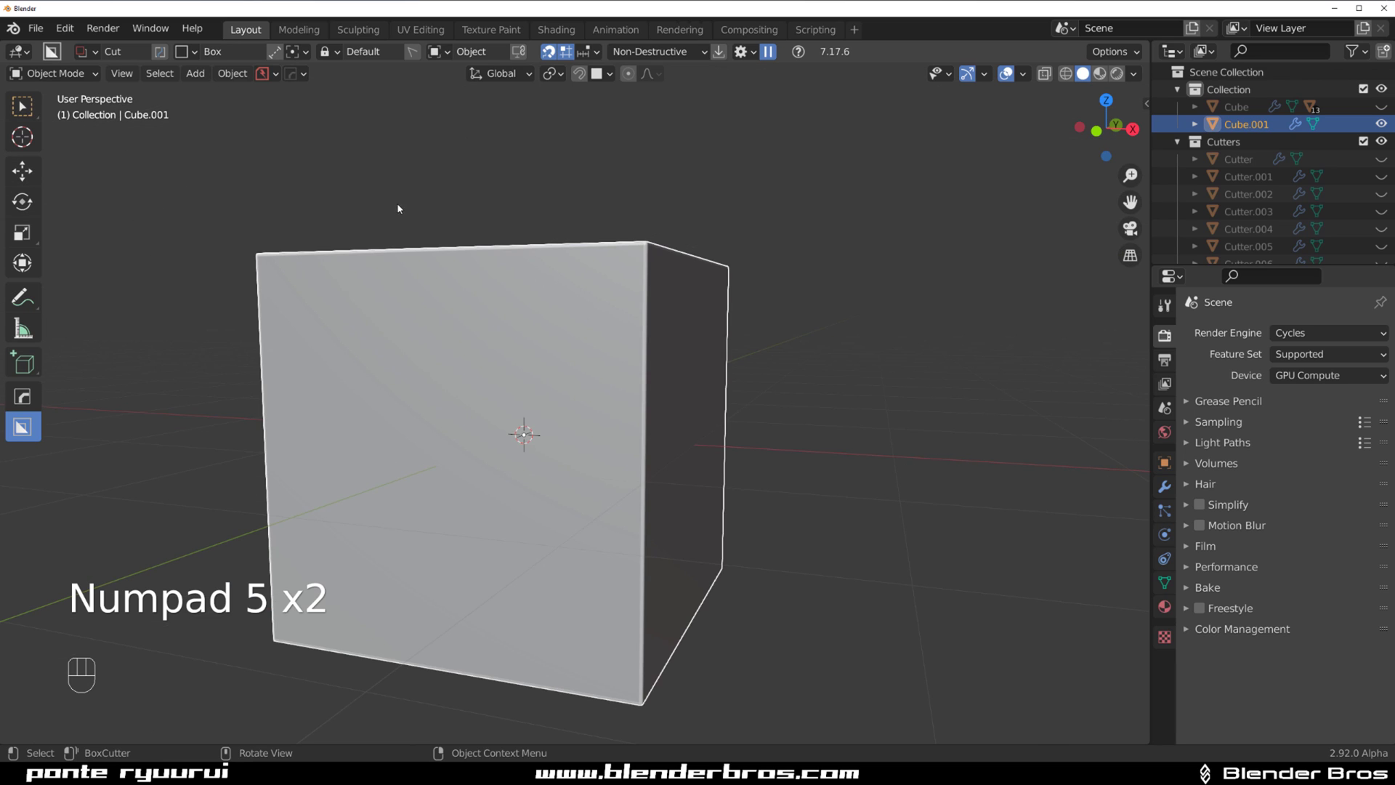
pyautogui.moveTo(319, 195); pyautogui.dragTo(632, 303, button='middle')
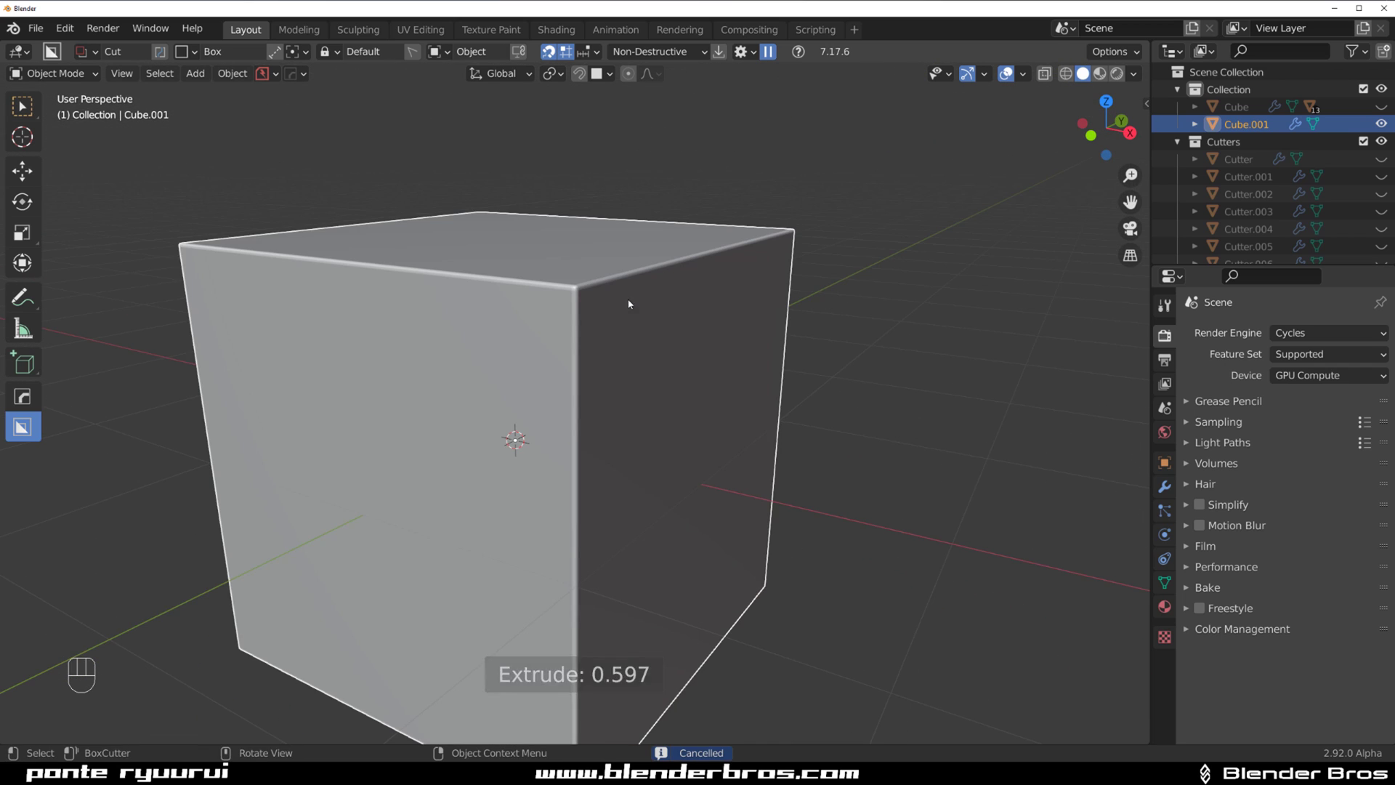
pyautogui.keyDown('shift'); pyautogui.moveTo(580, 348); pyautogui.dragTo(602, 326, button='middle'); pyautogui.keyUp('shift')
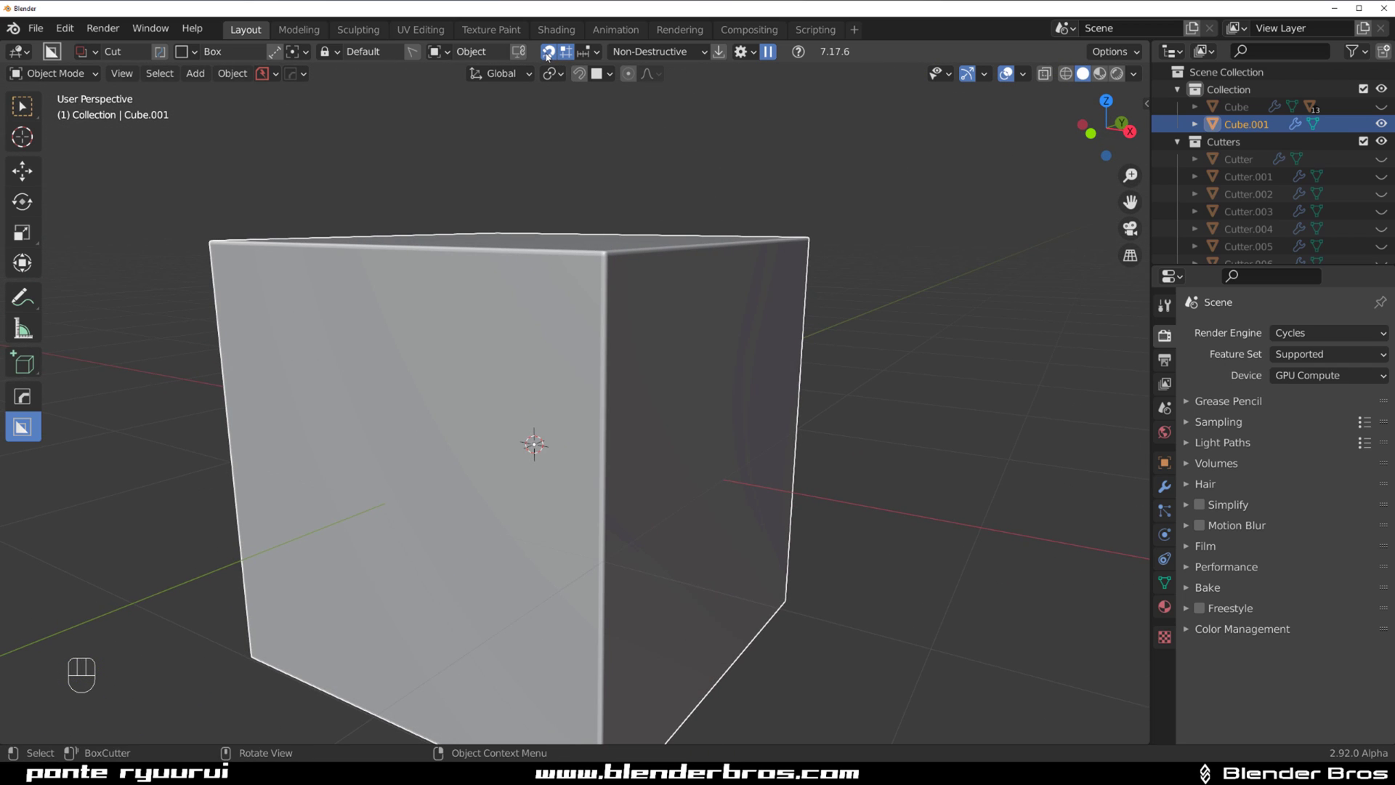
# - Review the snapping options and display the snap grid and snap points on the cube's front face
pyautogui.click(577, 77)
pyautogui.click(578, 77)
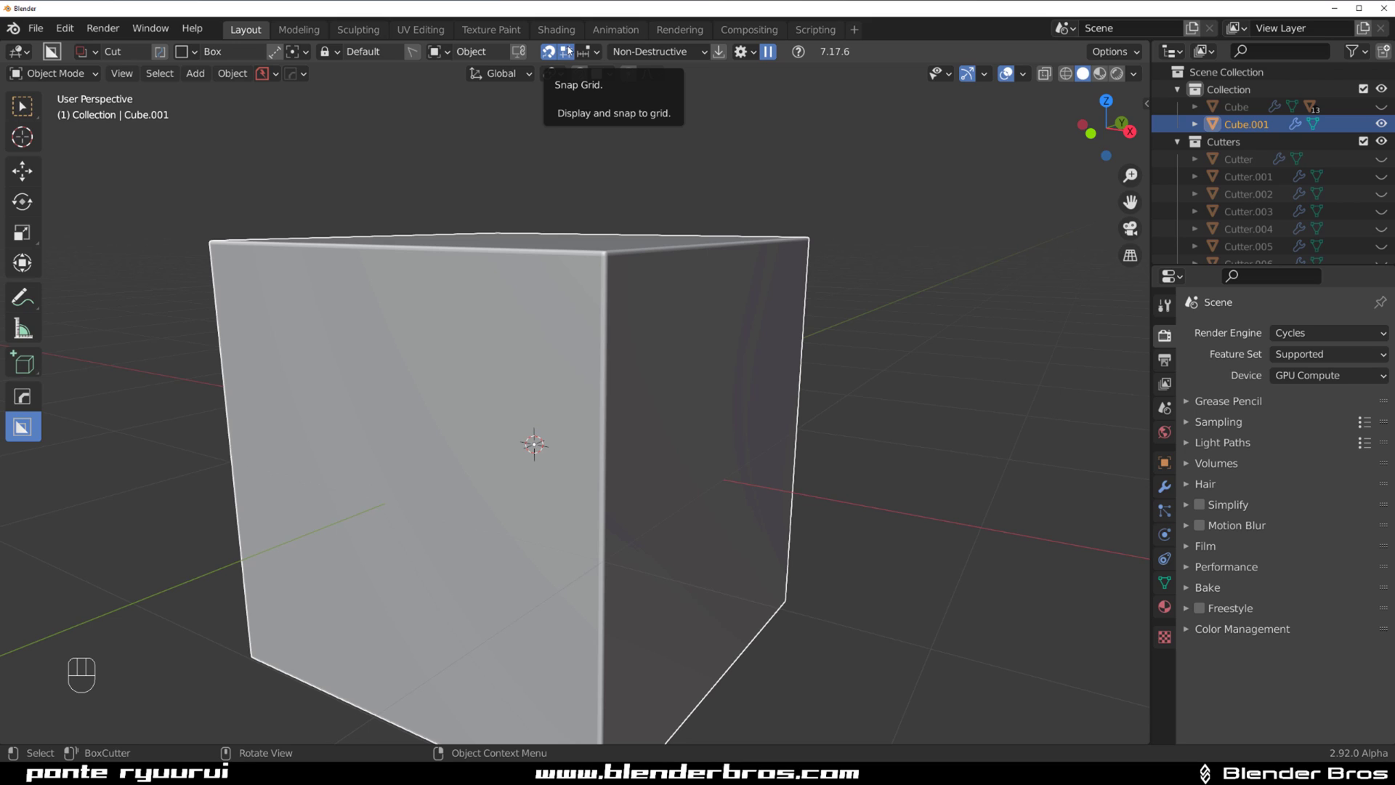
pyautogui.click(592, 55)
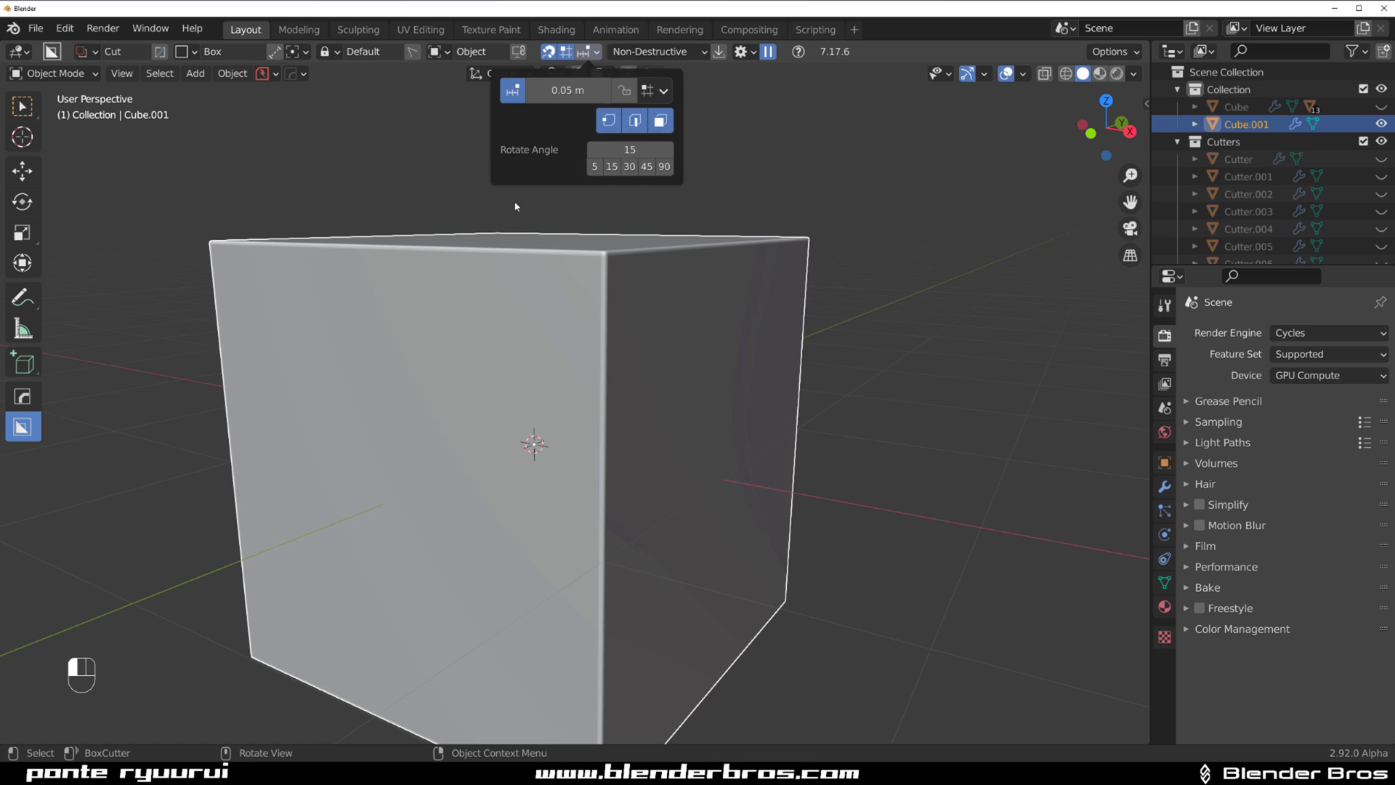
pyautogui.press('ctrl')
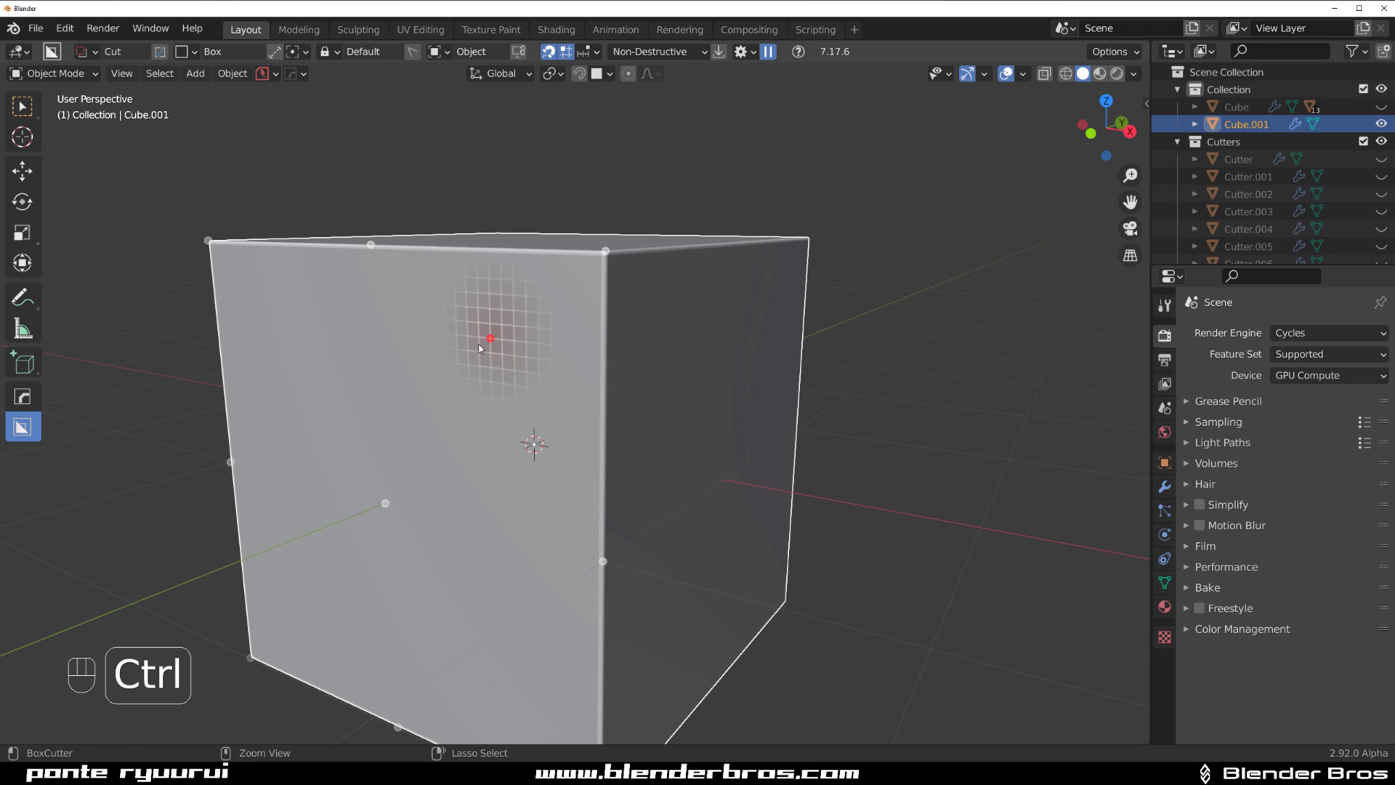
pyautogui.moveTo(540, 352); pyautogui.dragTo(569, 363, button='middle')
pyautogui.scroll(-2, 530, 326)
pyautogui.scroll(4, 530, 324)
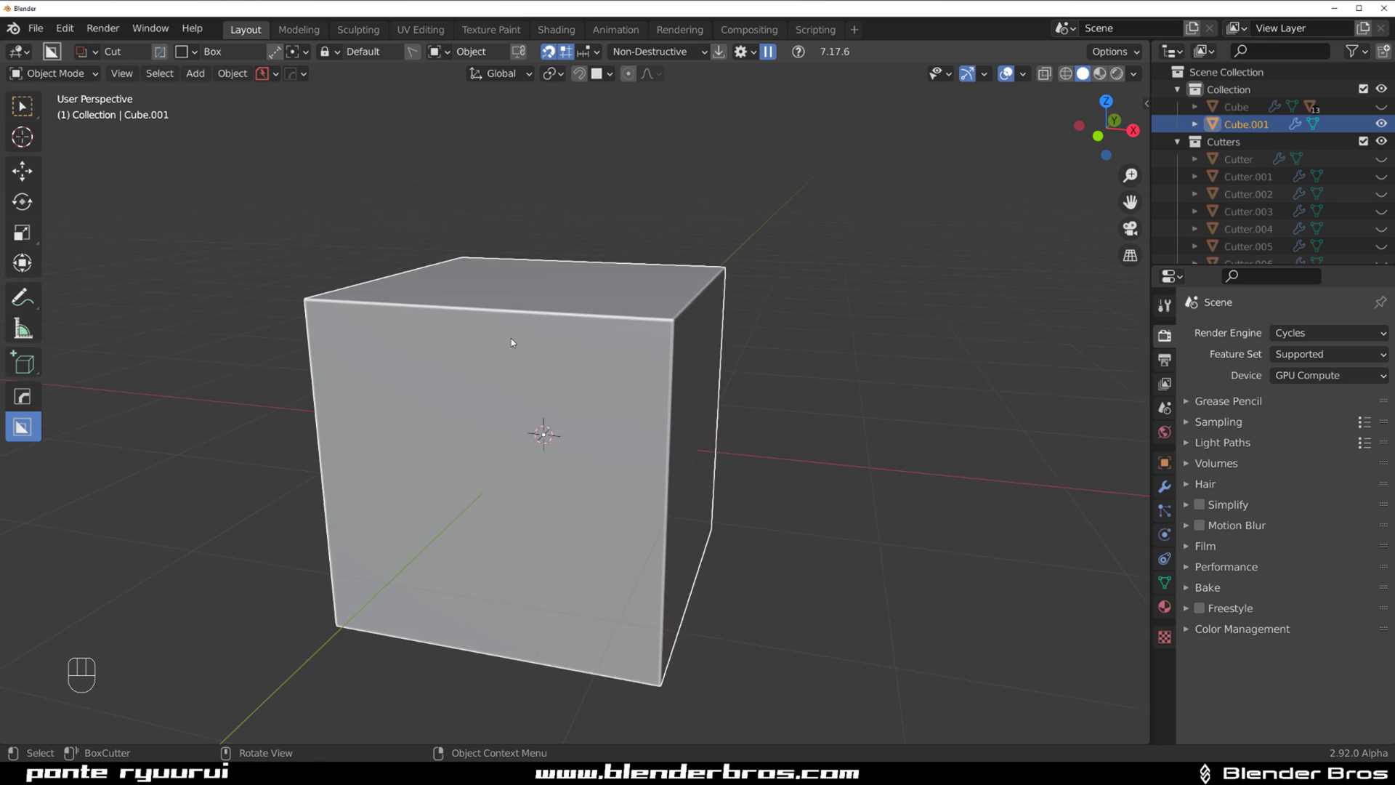
pyautogui.moveTo(480, 352); pyautogui.dragTo(461, 314, button='middle')
pyautogui.press('ctrl')
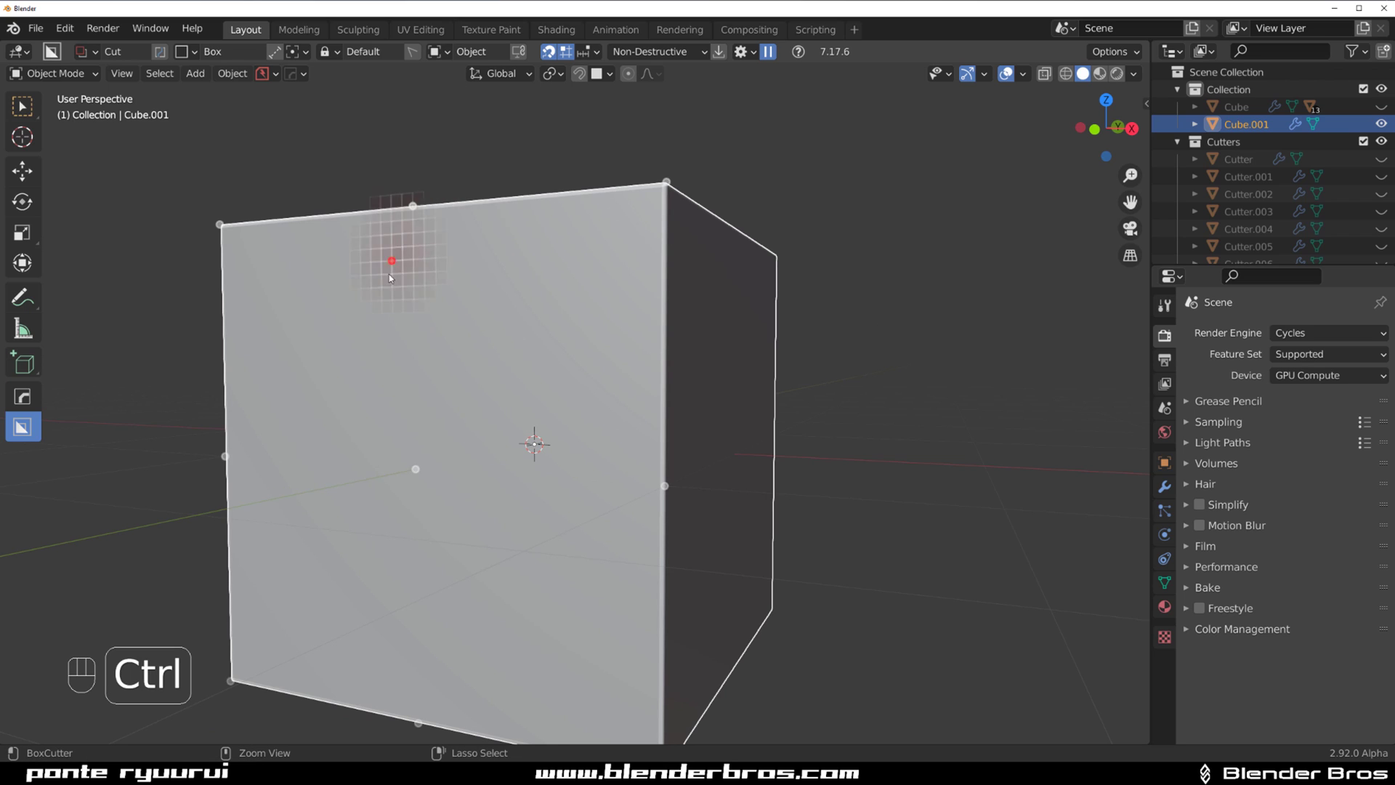
# - Adjust the snap grid size to 0.04 m while previewing the grid on the front face
pyautogui.scroll(-2, 688, 427)
pyautogui.press('ctrl')
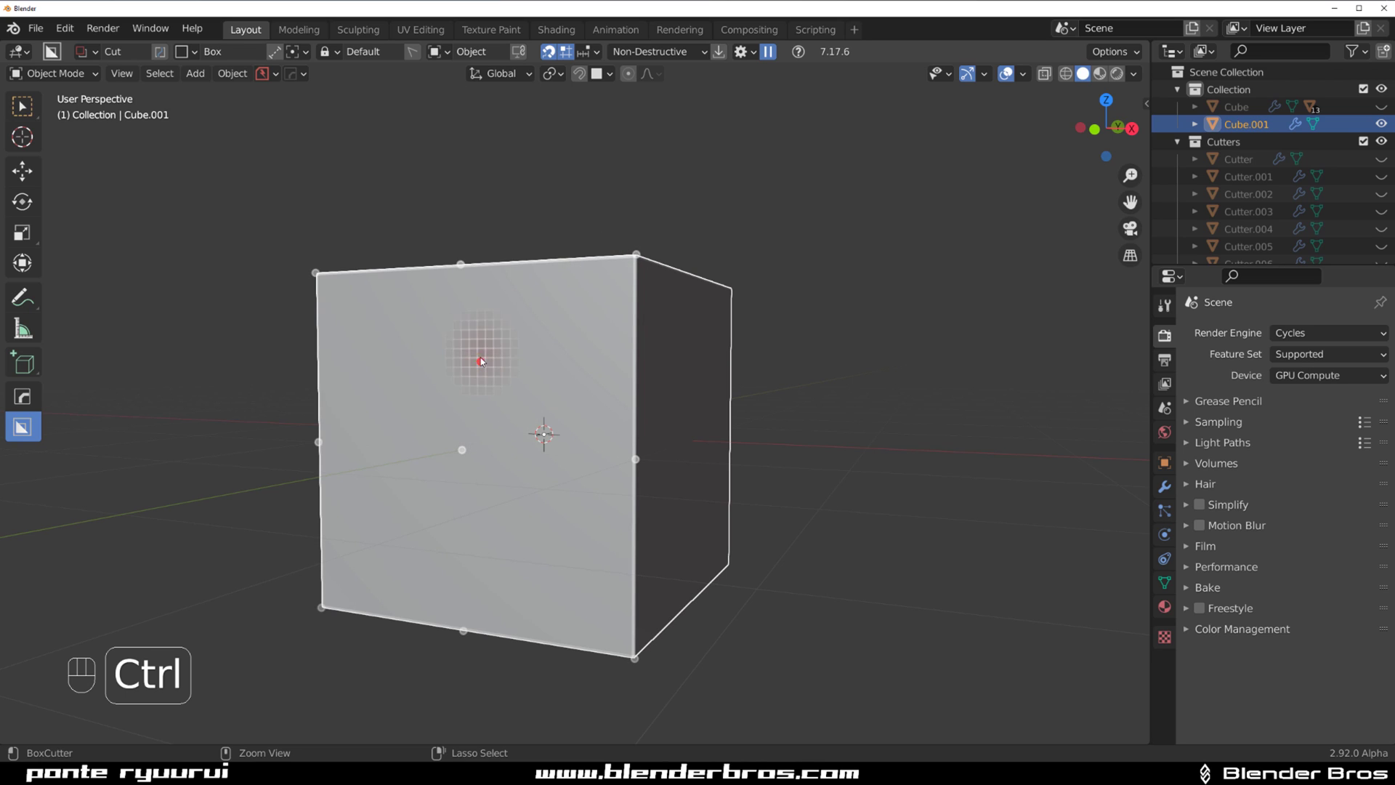
pyautogui.keyDown('ctrl'); pyautogui.scroll(2, 479, 363); pyautogui.keyUp('ctrl')
pyautogui.keyDown('ctrl'); pyautogui.scroll(-3, 469, 373); pyautogui.keyUp('ctrl')
pyautogui.press('ctrl')
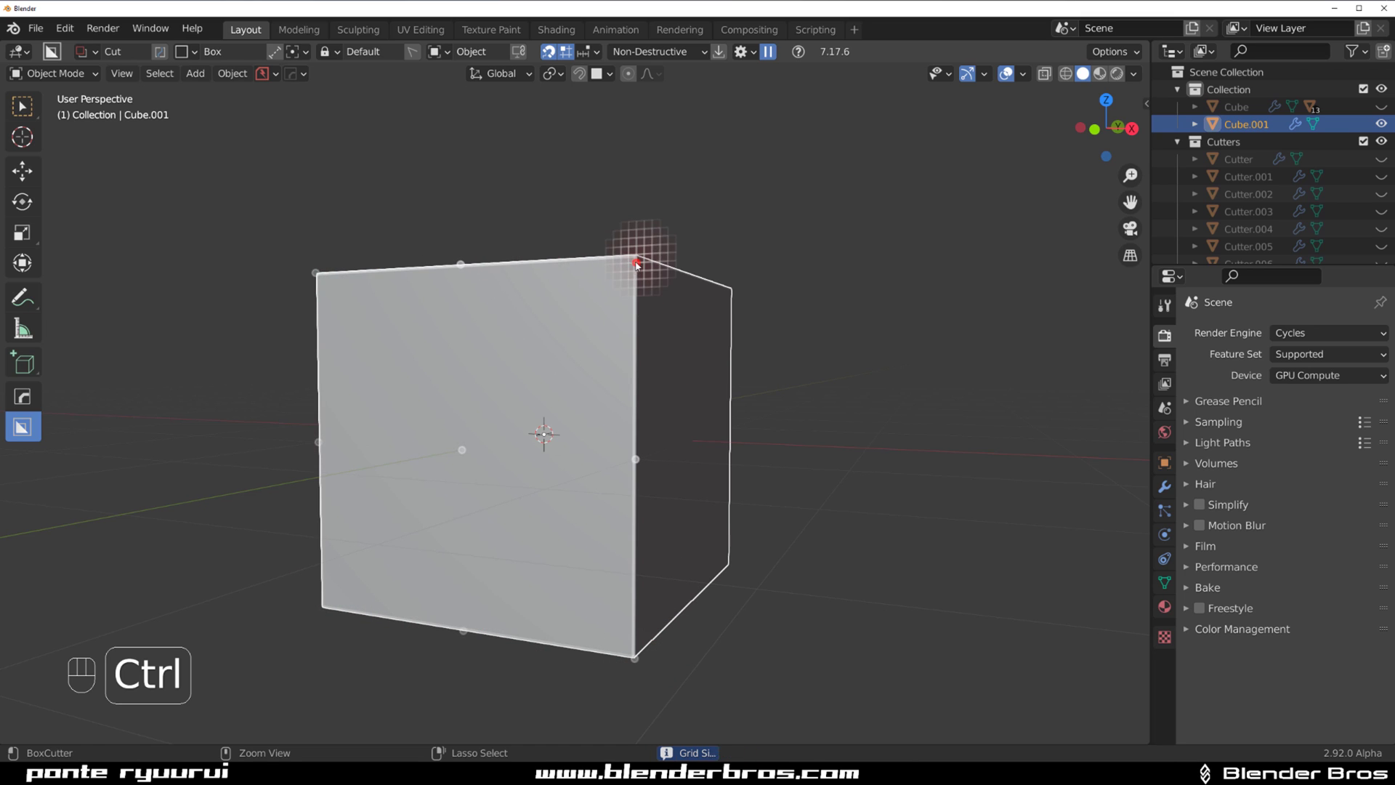
# - Display the snap grid and snap points on the cube's adjacent side face
pyautogui.moveTo(610, 228); pyautogui.dragTo(529, 359, button='middle')
pyautogui.press('ctrl')
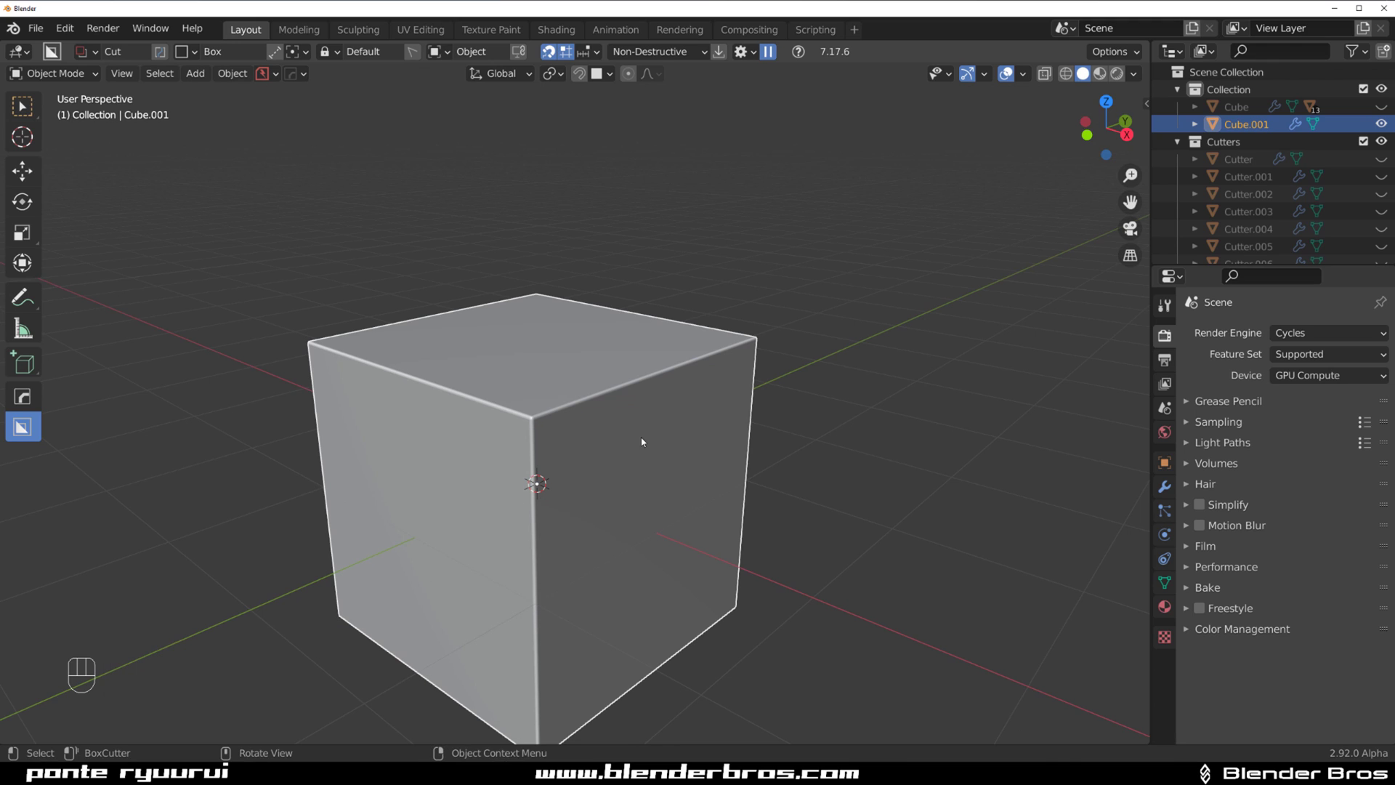
pyautogui.press('ctrl')
pyautogui.press('ctrl')
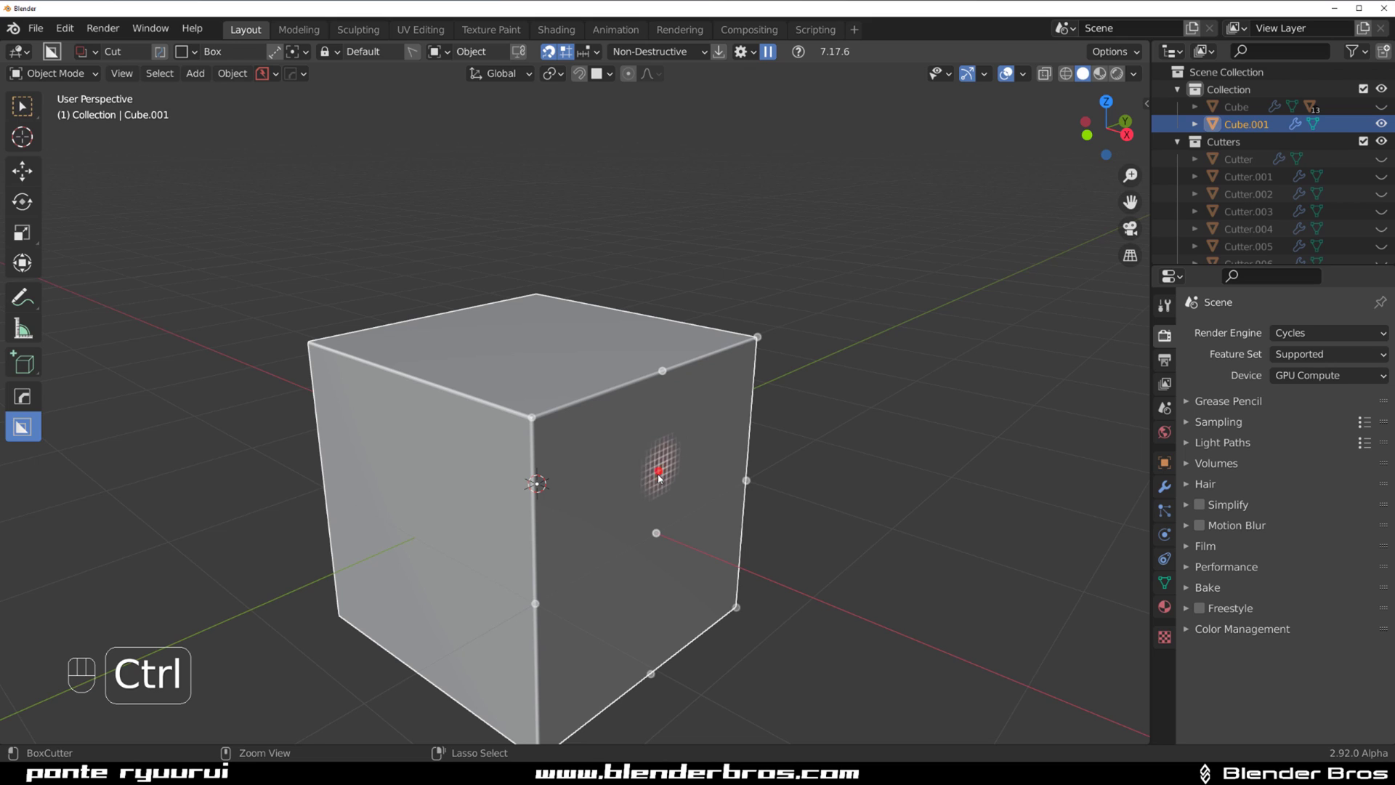
# - Increase the snap grid size in the snapping options to get a much coarser grid, and preview it on the cube
pyautogui.click(591, 52)
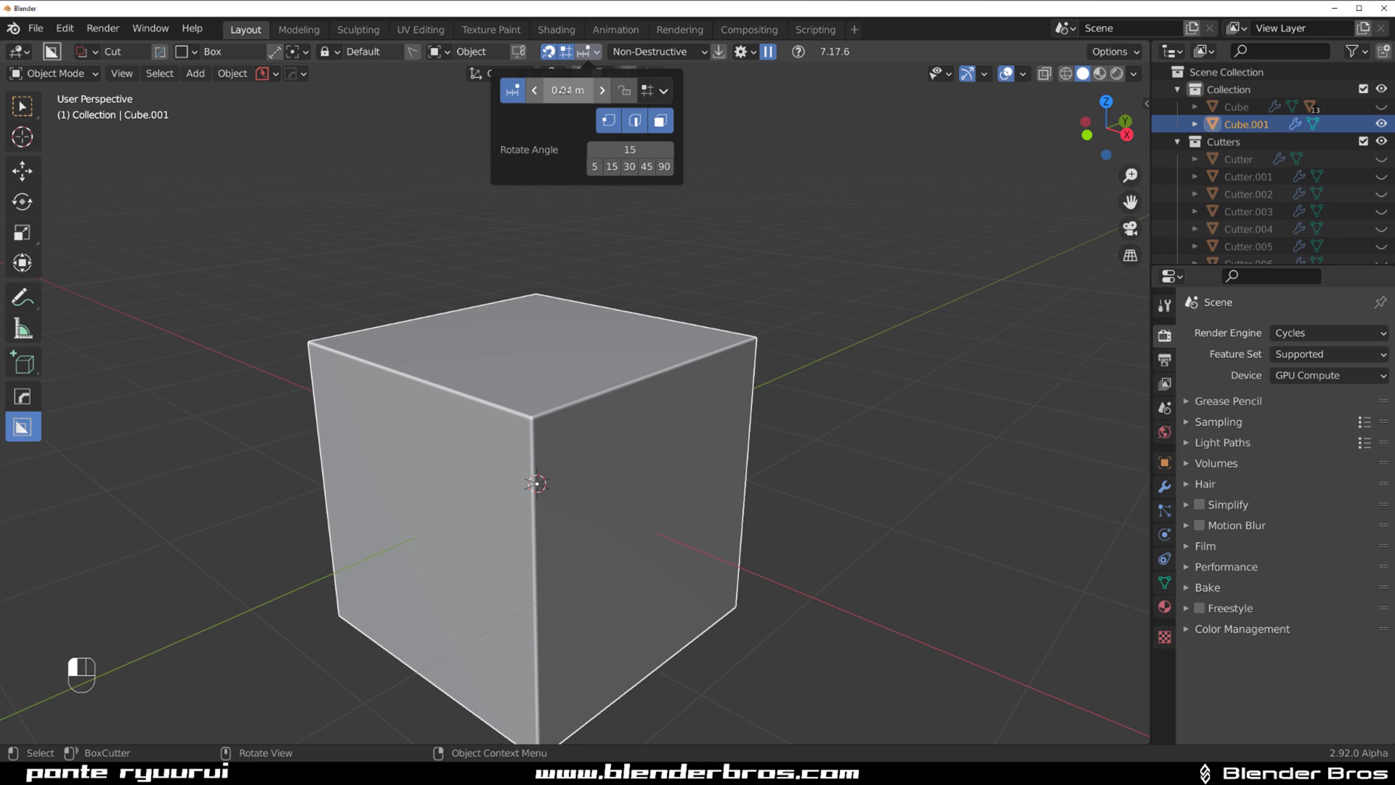
pyautogui.keyDown('ctrl'); pyautogui.moveTo(565, 90); pyautogui.dragTo(568, 94); pyautogui.keyUp('ctrl')
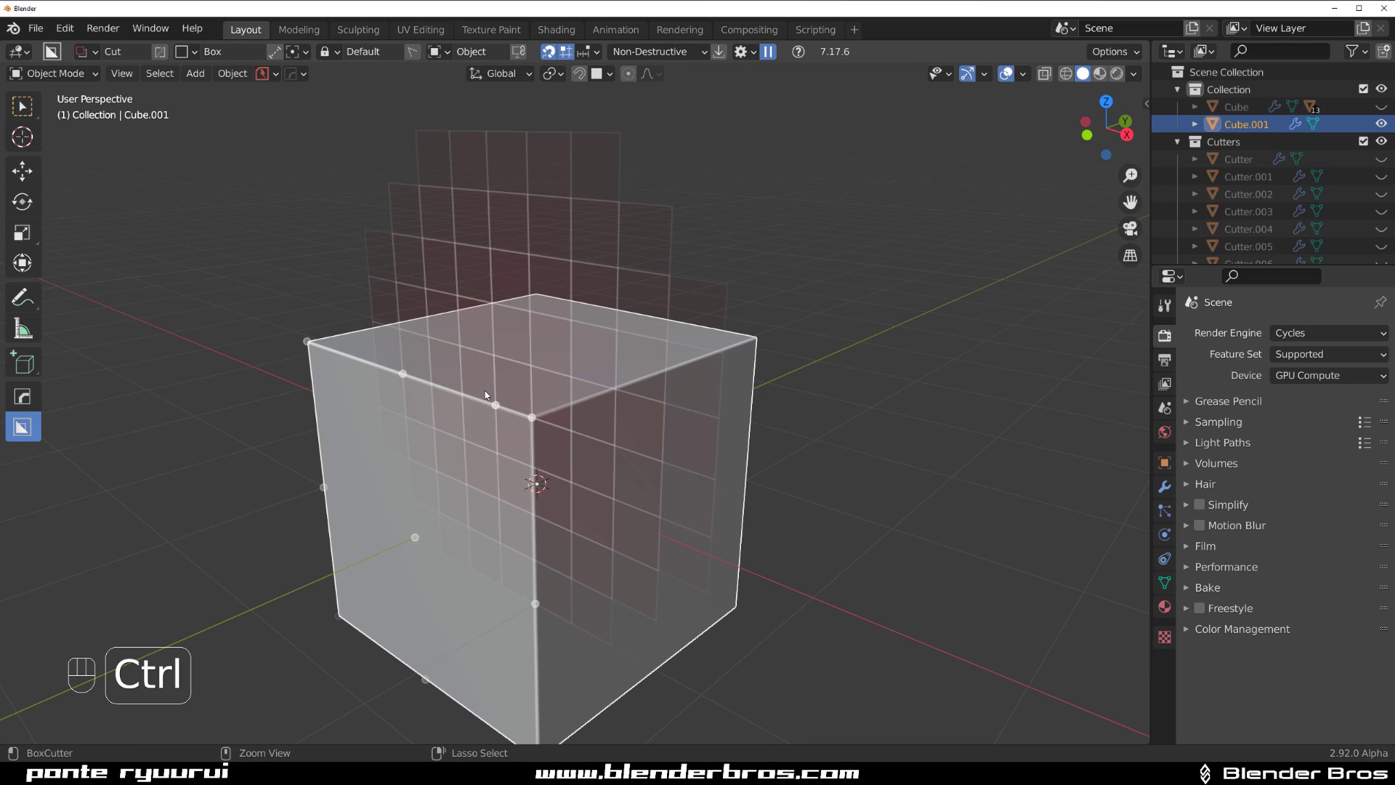
pyautogui.scroll(2, 487, 407)
pyautogui.scroll(-1, 469, 401)
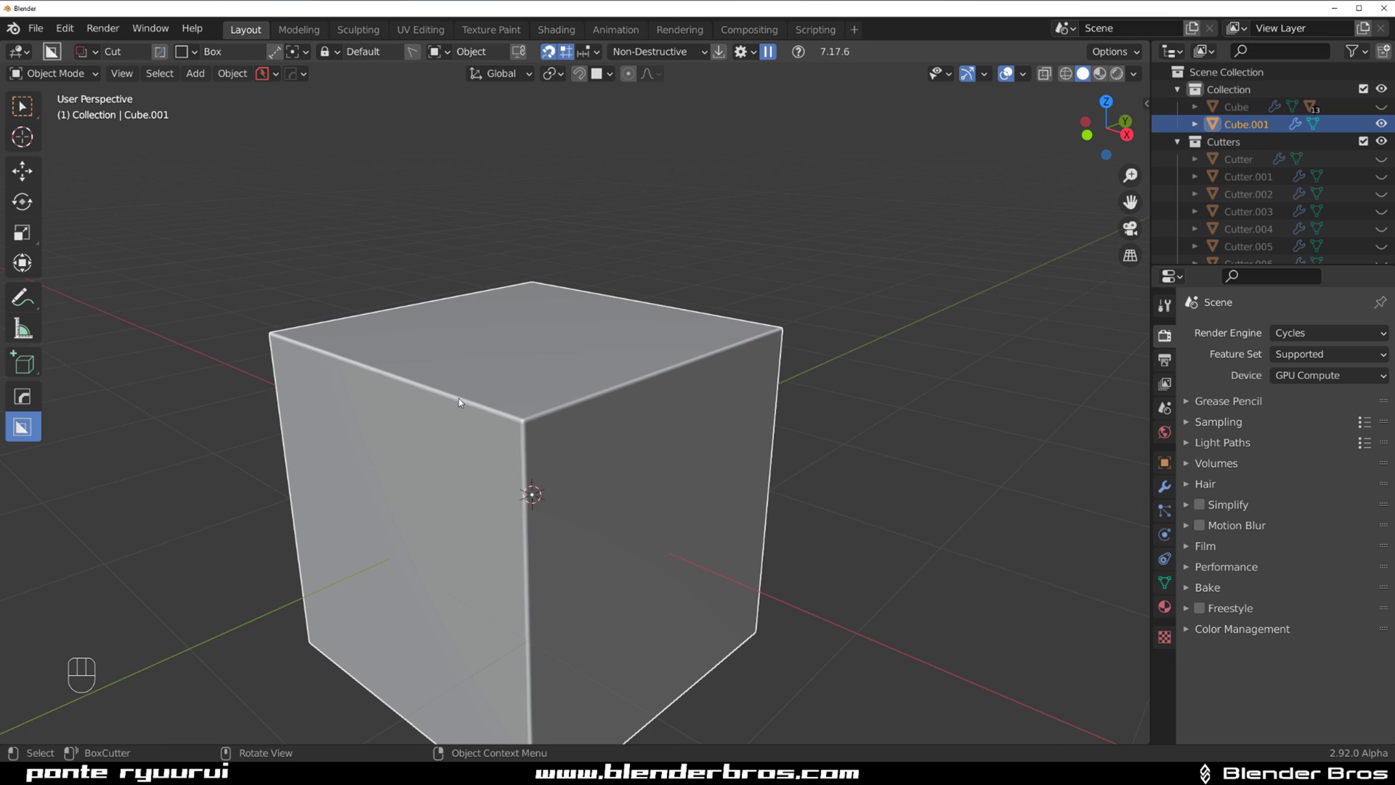
pyautogui.moveTo(459, 399); pyautogui.dragTo(490, 403, button='middle')
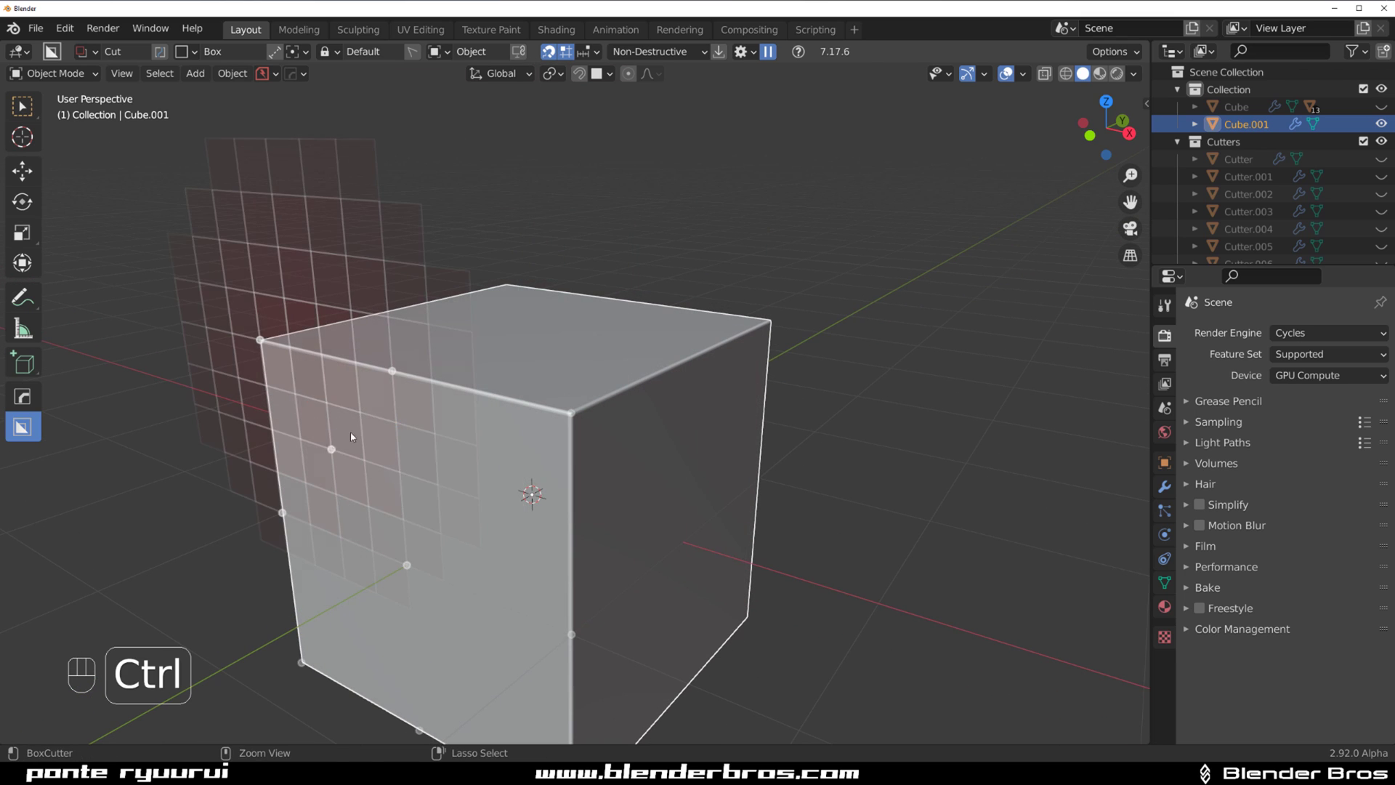
# - Set the snap grid size to 0.05 m in the snapping options
pyautogui.click(595, 51)
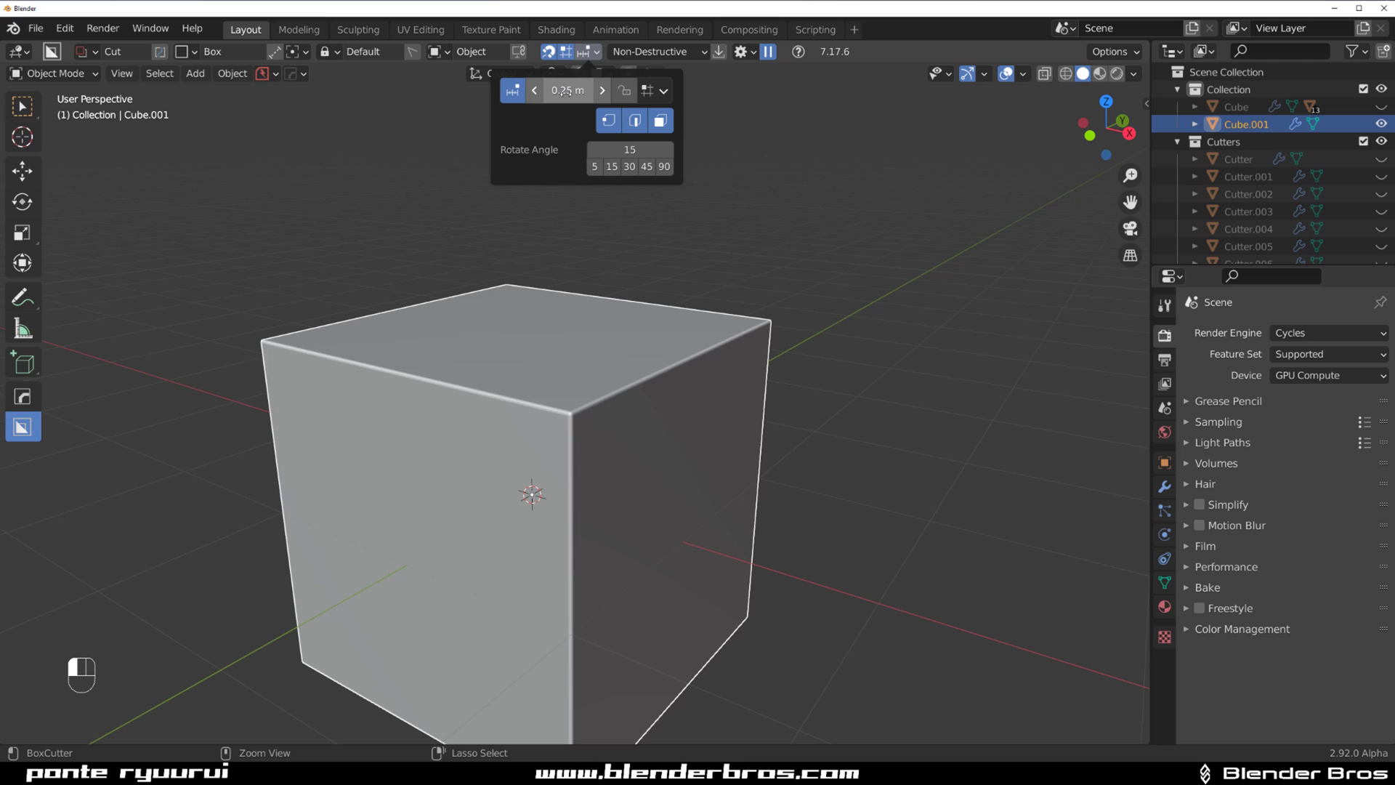
pyautogui.keyDown('ctrl'); pyautogui.scroll(-1, 566, 93); pyautogui.keyUp('ctrl')
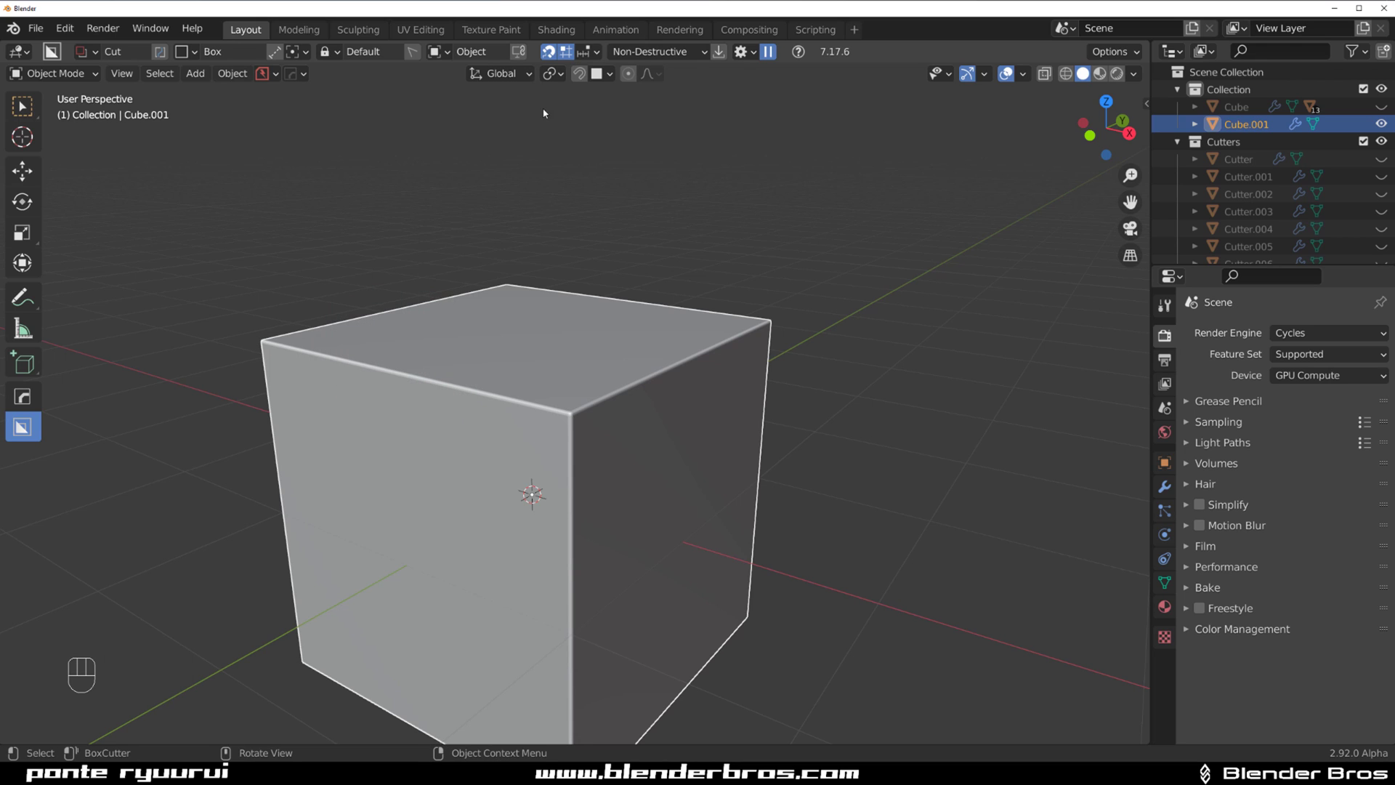
pyautogui.click(586, 58)
pyautogui.click(578, 53)
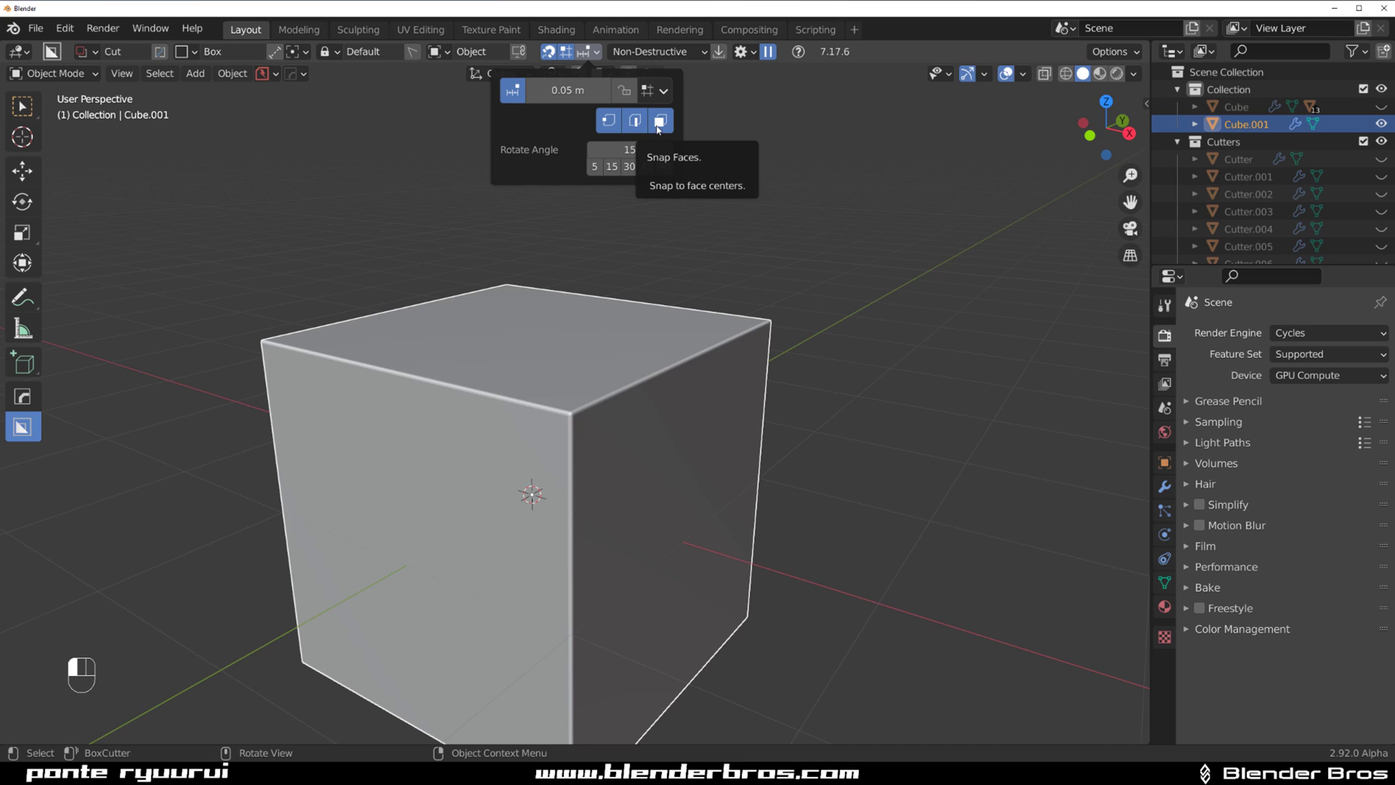
# - Review the vertex, edge and face snapping toggles and the rotate snap angle in the snapping options
pyautogui.moveTo(423, 407); pyautogui.dragTo(460, 377, button='middle')
pyautogui.press('d')
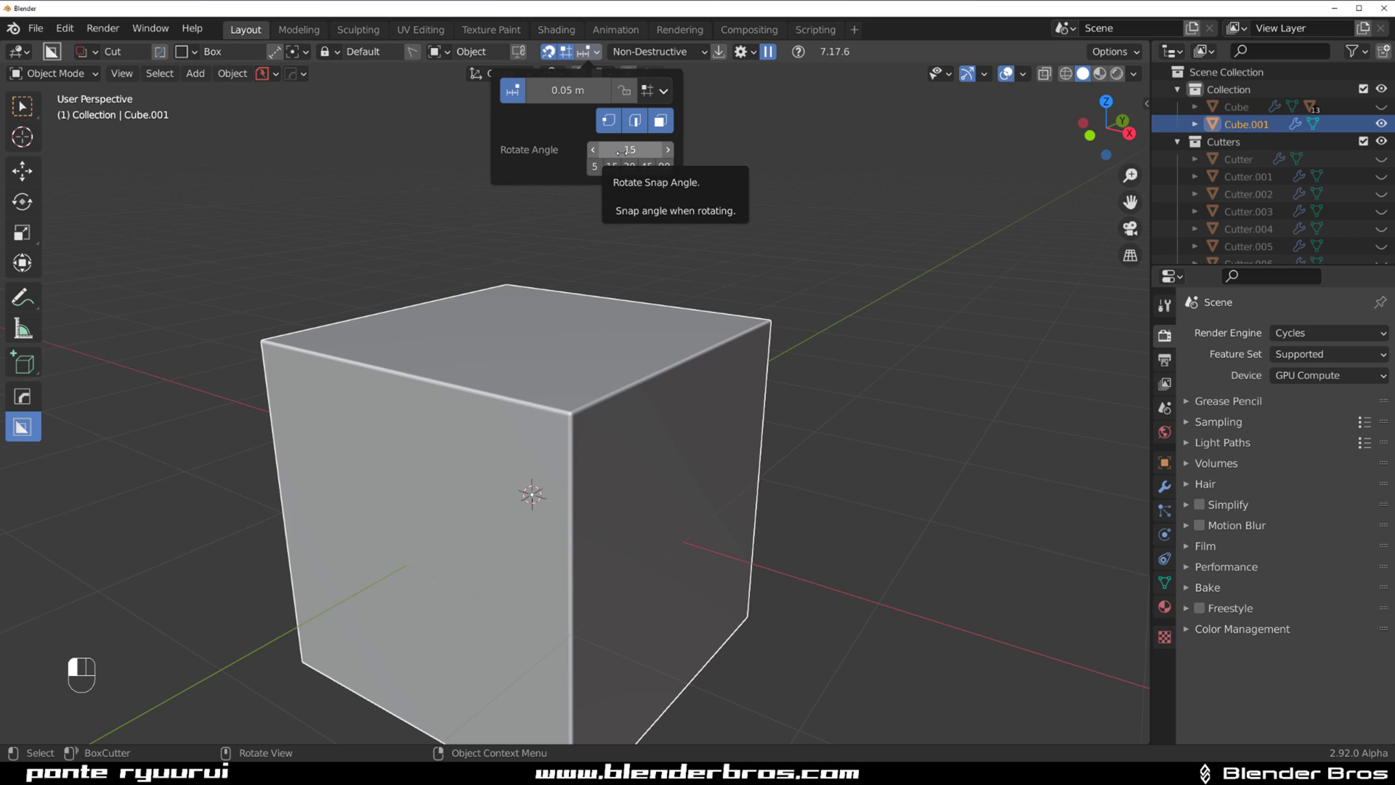
pyautogui.scroll(-2, 466, 341)
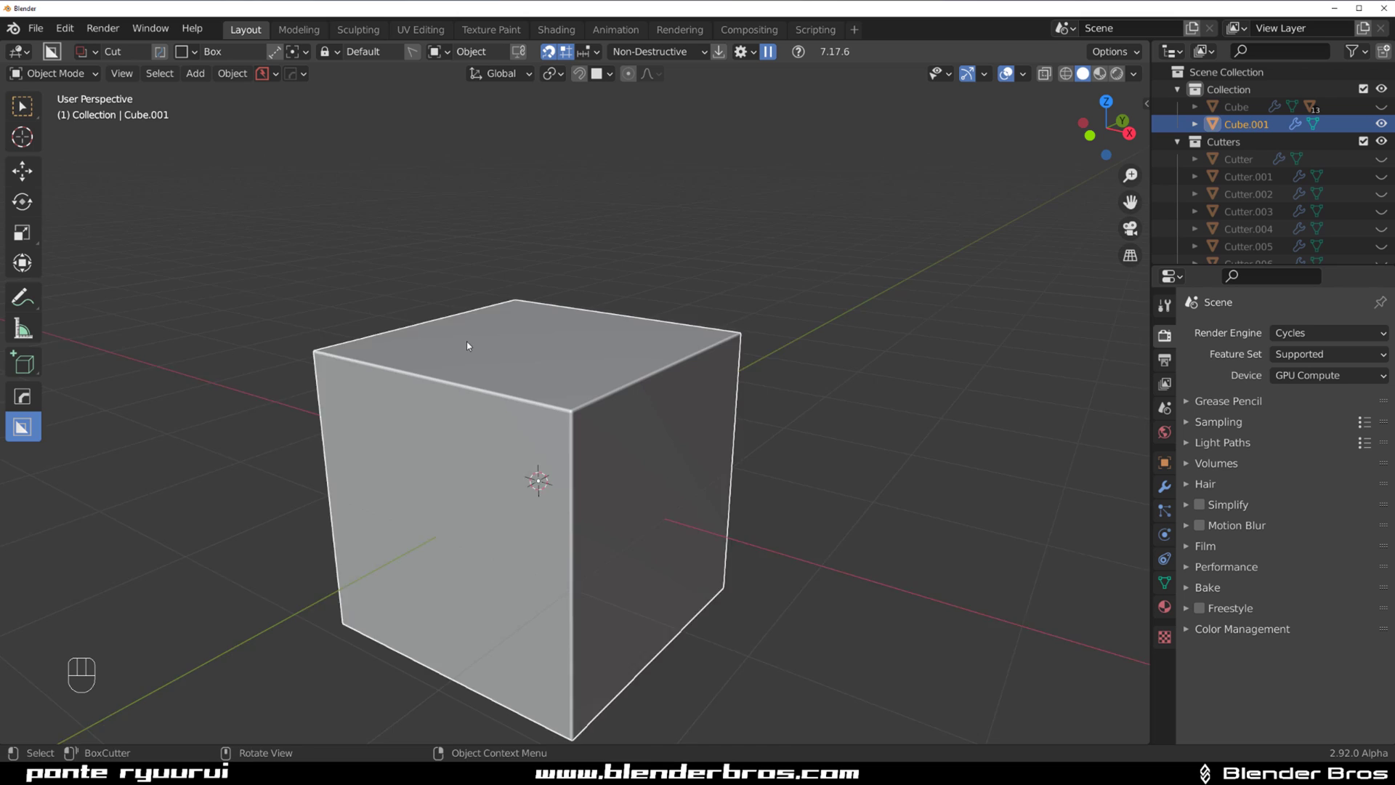
pyautogui.moveTo(466, 343); pyautogui.dragTo(496, 336, button='middle')
pyautogui.scroll(2, 496, 336)
pyautogui.keyDown('shift'); pyautogui.moveTo(546, 408); pyautogui.dragTo(583, 250, button='middle'); pyautogui.keyUp('shift')
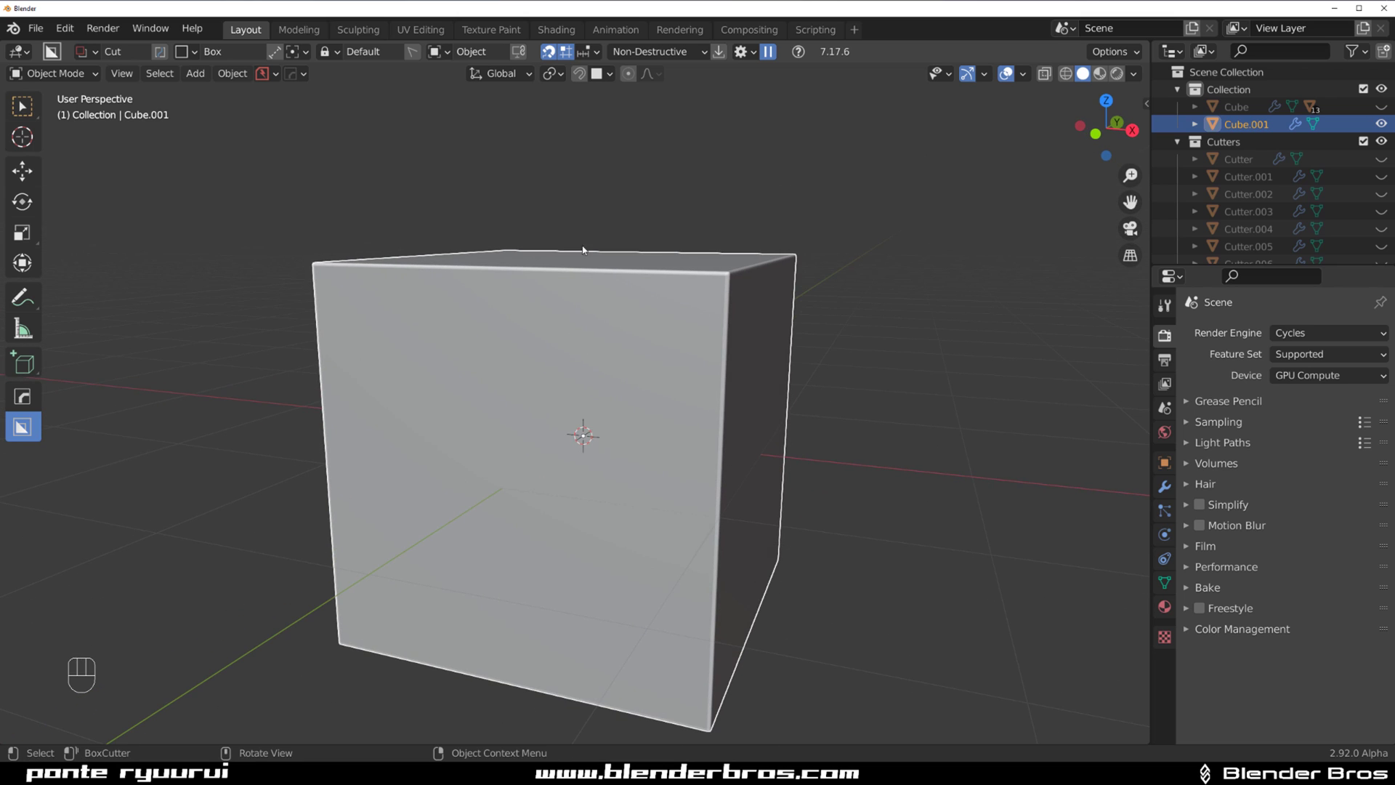
pyautogui.click(596, 52)
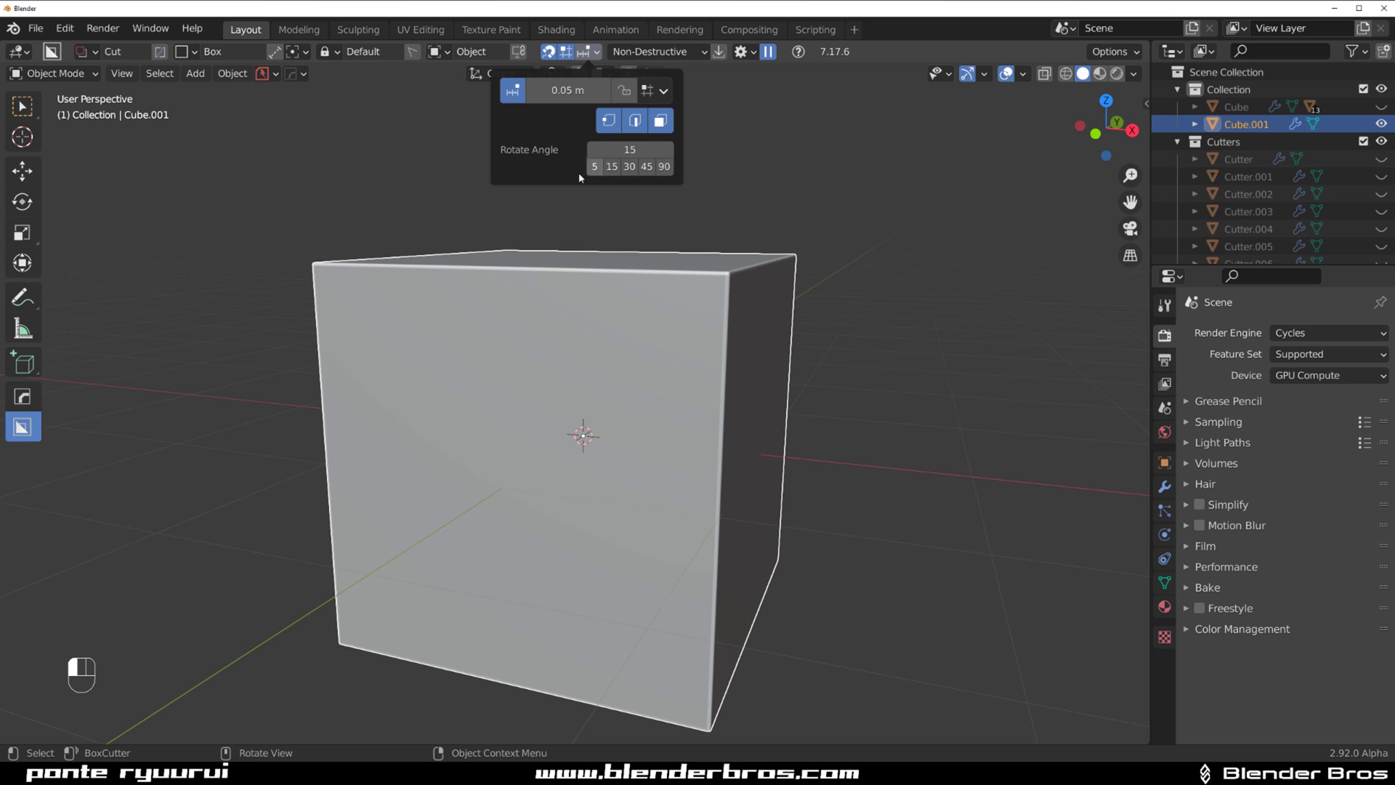
pyautogui.scroll(-2, 514, 396)
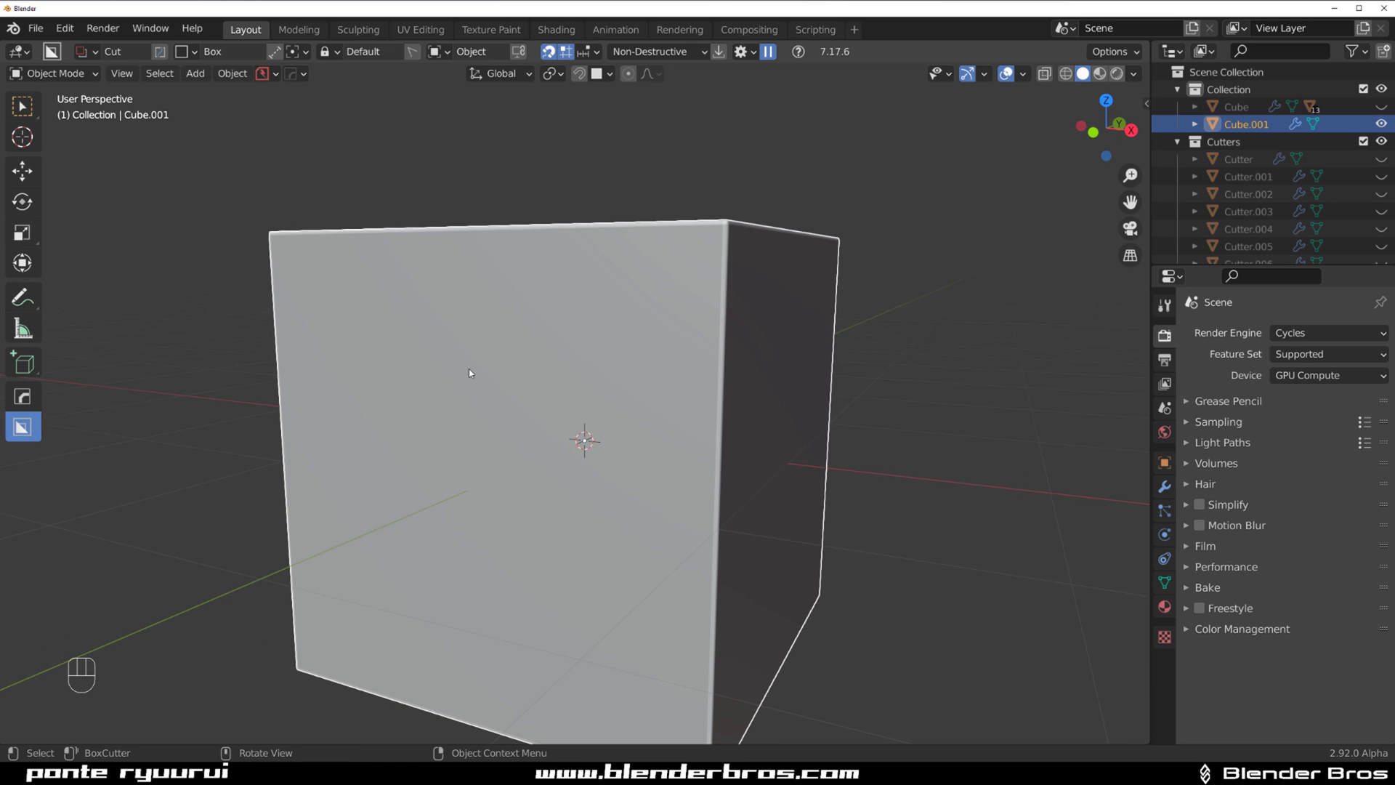
# - Cut a grid-snapped rectangular recess 0.3 deep near the front face's upper-left corner
pyautogui.moveTo(437, 374); pyautogui.dragTo(335, 393, button='middle')
pyautogui.press('d')
pyautogui.scroll(2, 470, 346)
pyautogui.moveTo(478, 315); pyautogui.dragTo(357, 283, button='middle')
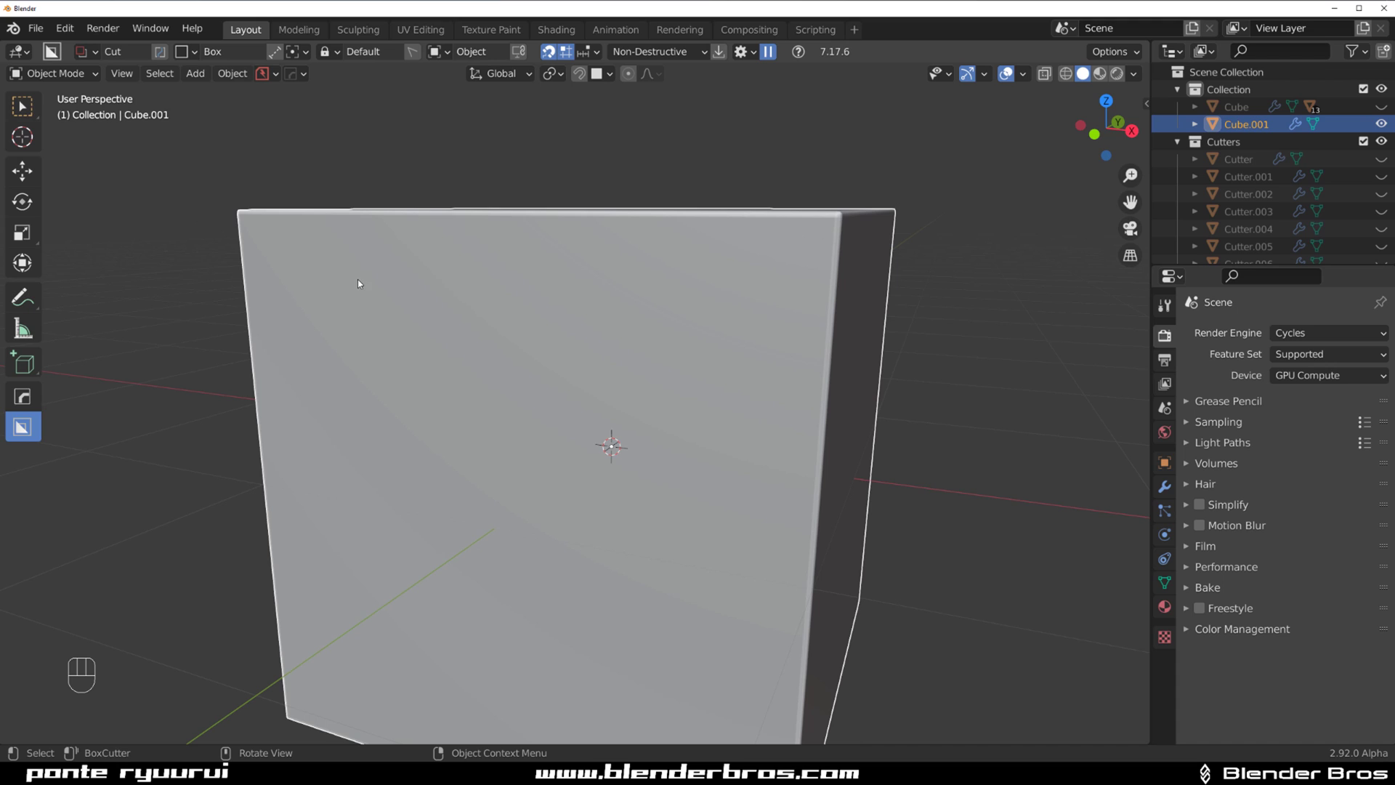
pyautogui.moveTo(359, 410); pyautogui.dragTo(431, 334, button='middle')
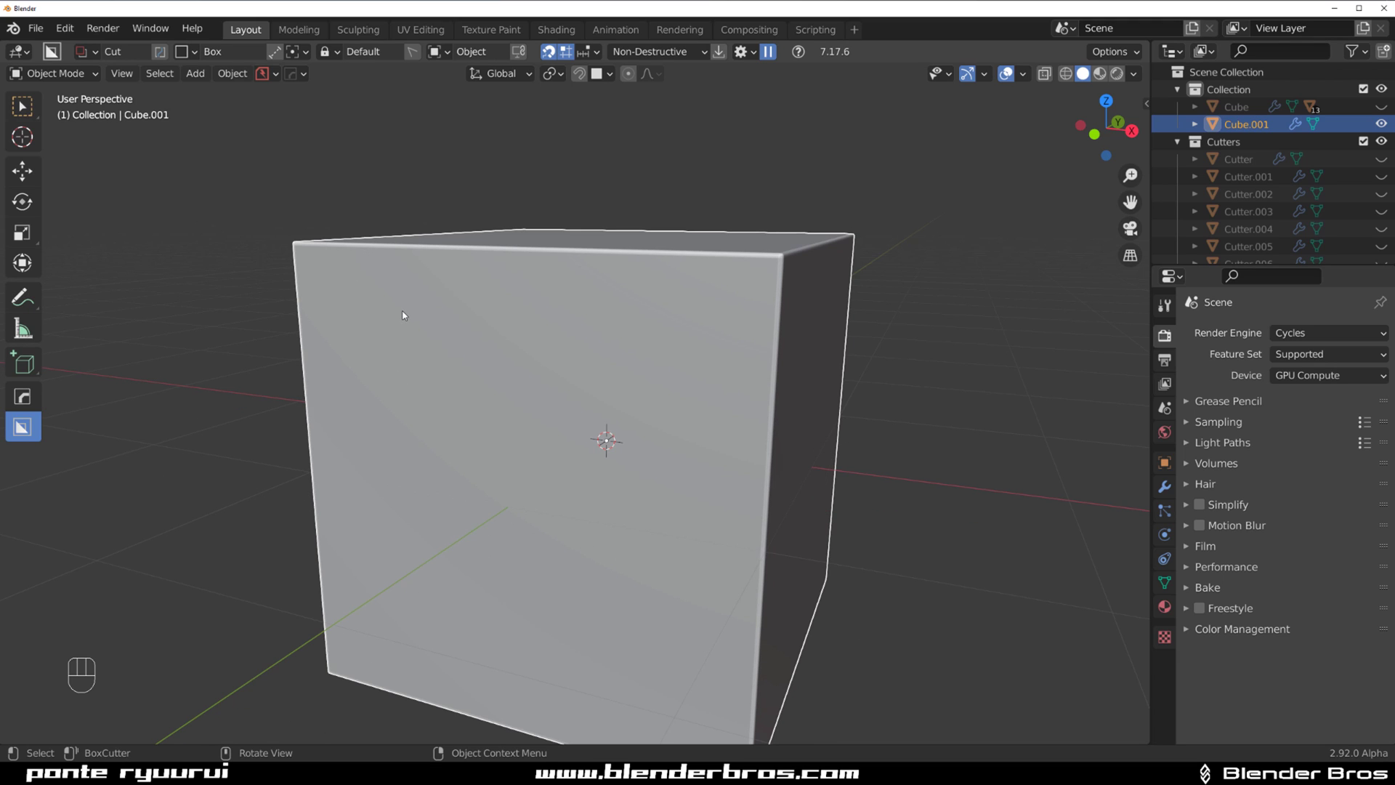
pyautogui.press('ctrl')
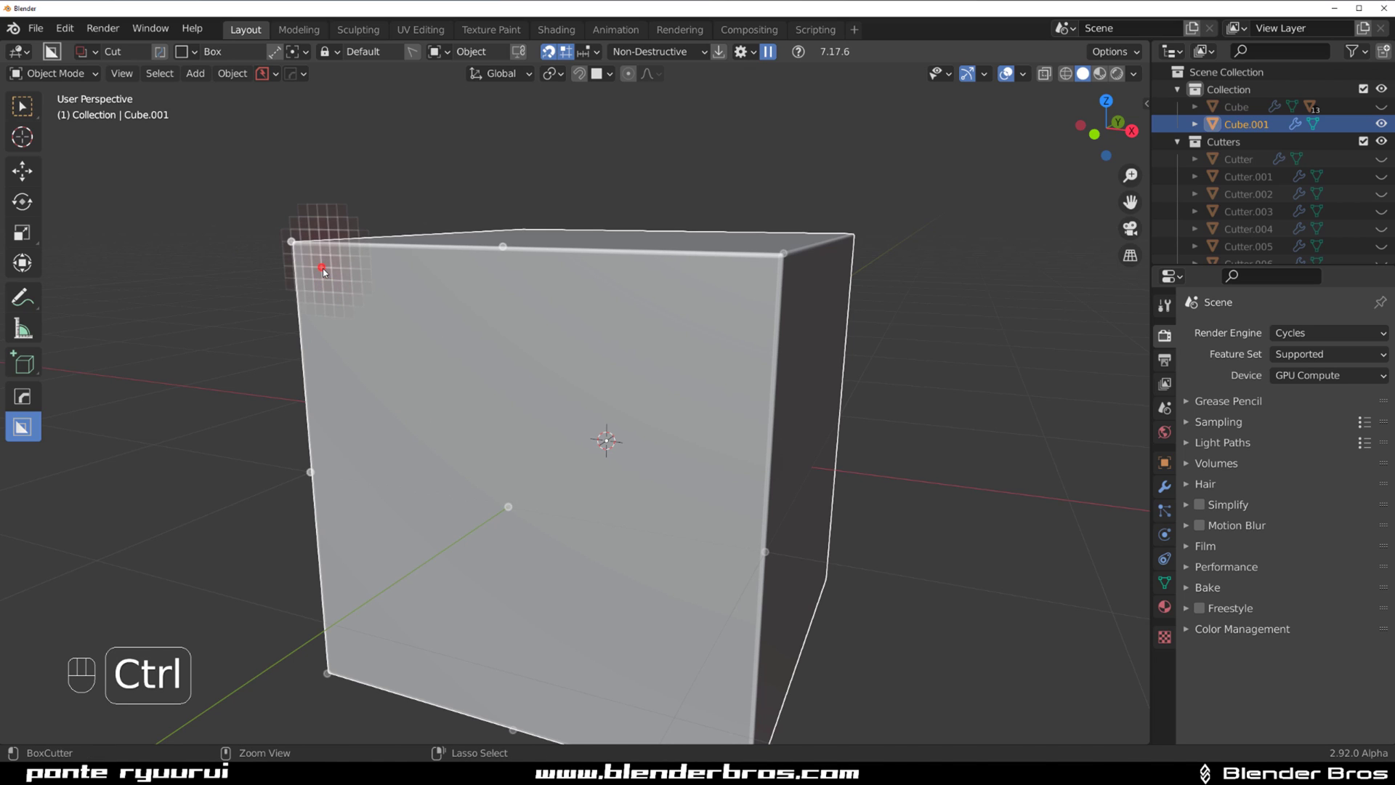
pyautogui.moveTo(323, 275)
pyautogui.mouseDown()
pyautogui.moveTo(380, 332)
pyautogui.moveTo(385, 305)
pyautogui.mouseUp()
pyautogui.click(430, 295)
# - Cut a second grid-snapped rectangular recess 0.23 deep directly below the first, aligned with its sides
pyautogui.scroll(2, 430, 295)
pyautogui.moveTo(429, 294); pyautogui.dragTo(351, 314, button='middle')
pyautogui.press('ctrl')
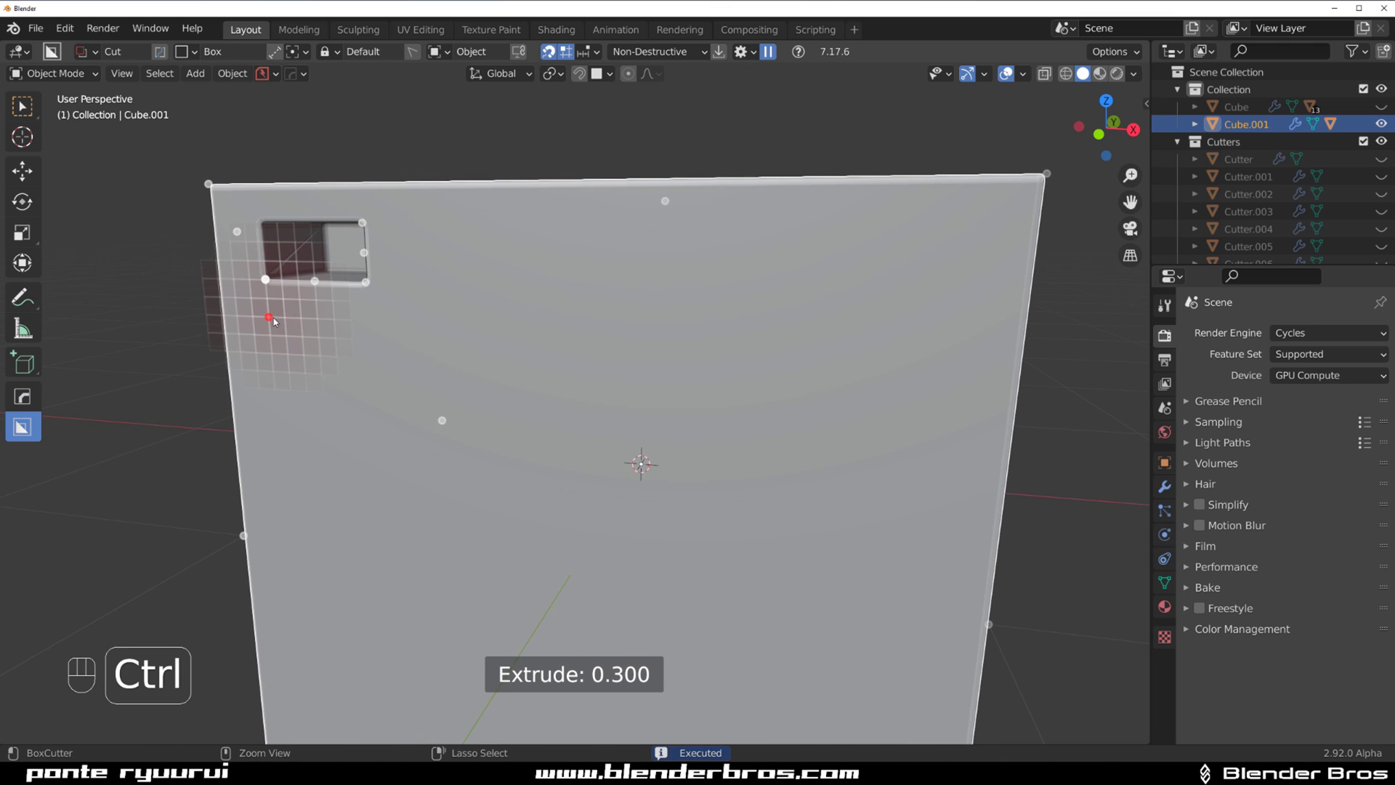
pyautogui.moveTo(272, 318)
pyautogui.keyDown('ctrl'); pyautogui.mouseDown()
pyautogui.moveTo(287, 363)
pyautogui.moveTo(373, 371)
pyautogui.moveTo(378, 386)
pyautogui.mouseUp(); pyautogui.keyUp('ctrl')
pyautogui.click(384, 394)
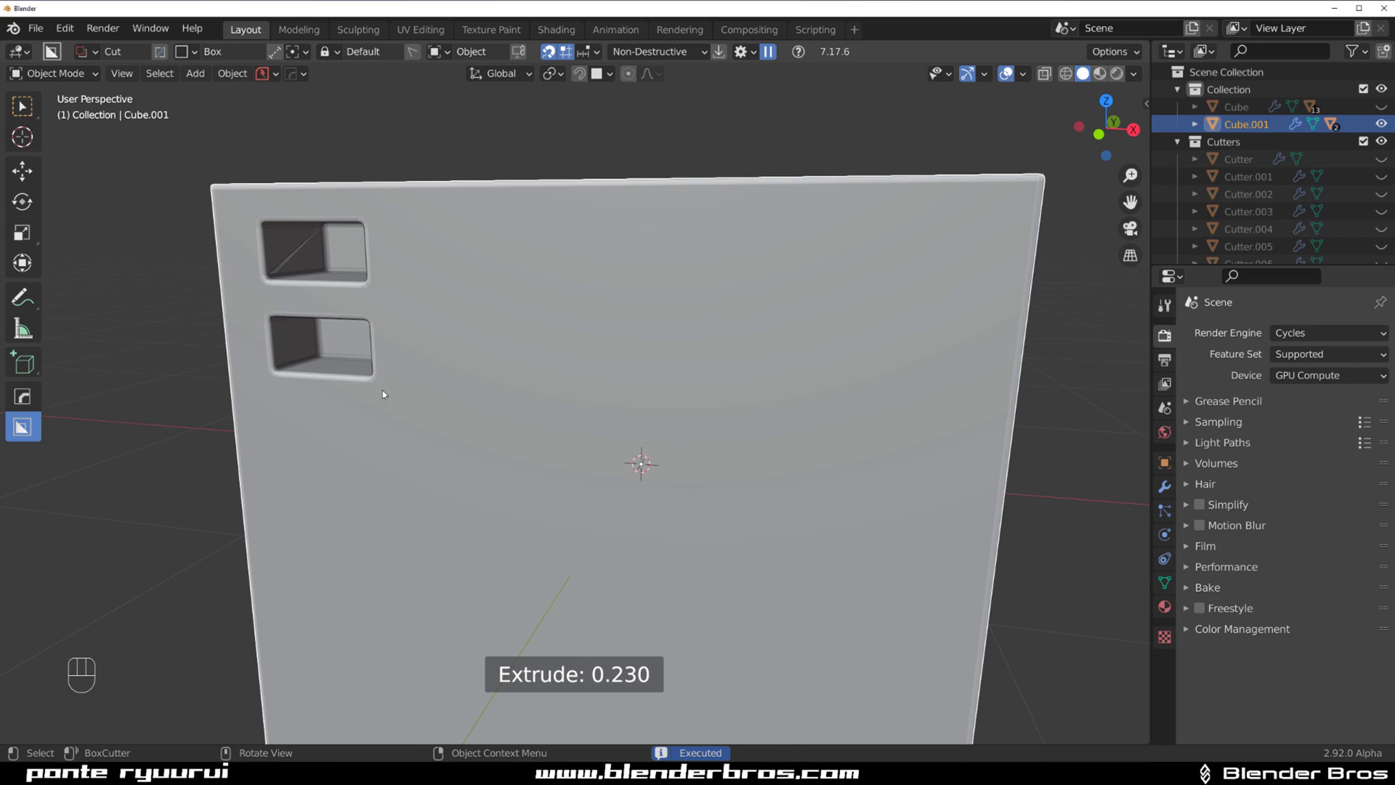
pyautogui.scroll(-2, 362, 407)
pyautogui.scroll(2, 404, 356)
pyautogui.press('ctrl')
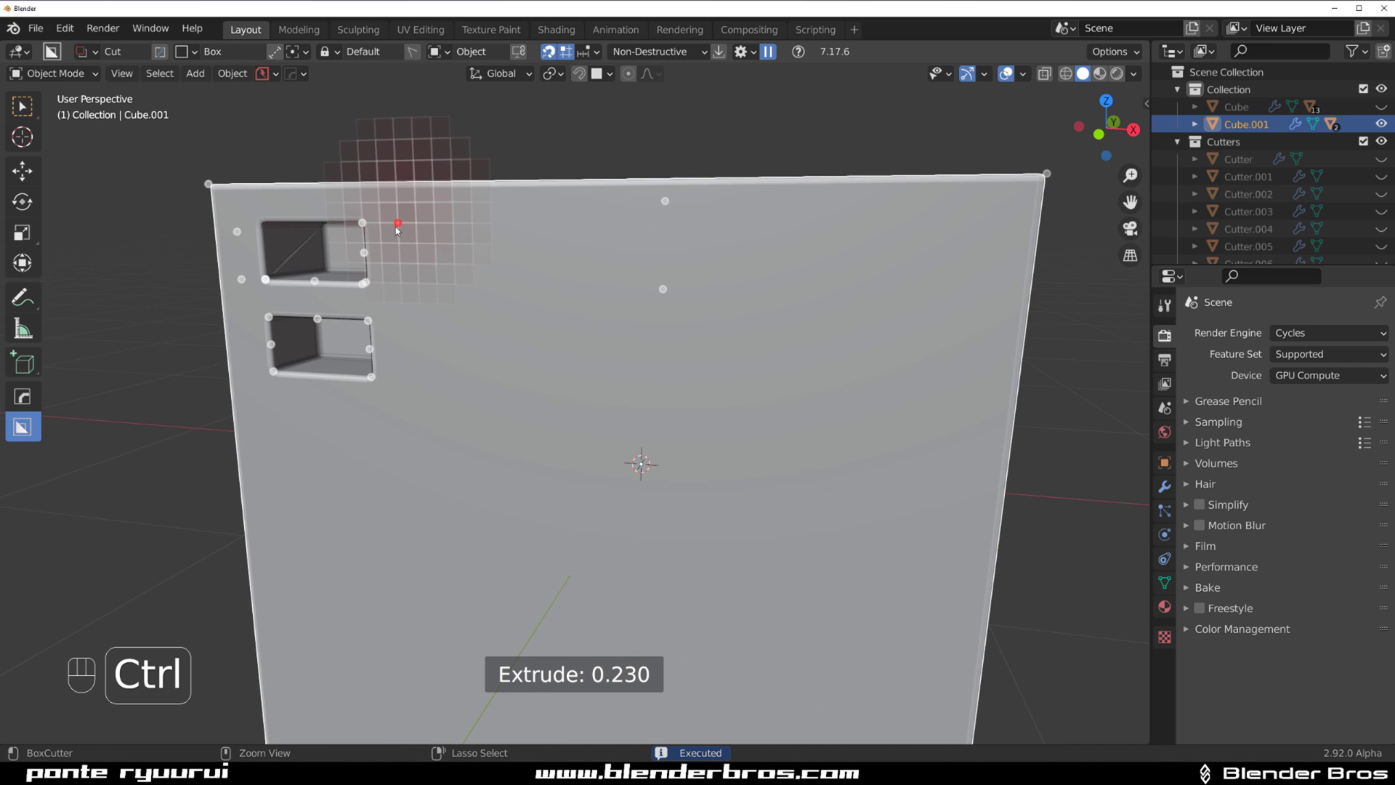
pyautogui.moveTo(397, 225)
pyautogui.keyDown('ctrl'); pyautogui.mouseDown()
pyautogui.moveTo(428, 280)
pyautogui.moveTo(500, 290)
pyautogui.mouseUp(); pyautogui.keyUp('ctrl')
pyautogui.click(480, 297)
pyautogui.scroll(-2, 479, 298)
pyautogui.moveTo(480, 298)
pyautogui.mouseDown(button='middle')
pyautogui.moveTo(549, 293)
pyautogui.moveTo(479, 290)
pyautogui.mouseUp(button='middle')
pyautogui.hotkey('ctrl', 'z')
# - Cut a grid-snapped rectangular recess 0.285 deep to the right of the upper recess, aligned with its top edge
pyautogui.scroll(2, 480, 290)
pyautogui.press('ctrl')
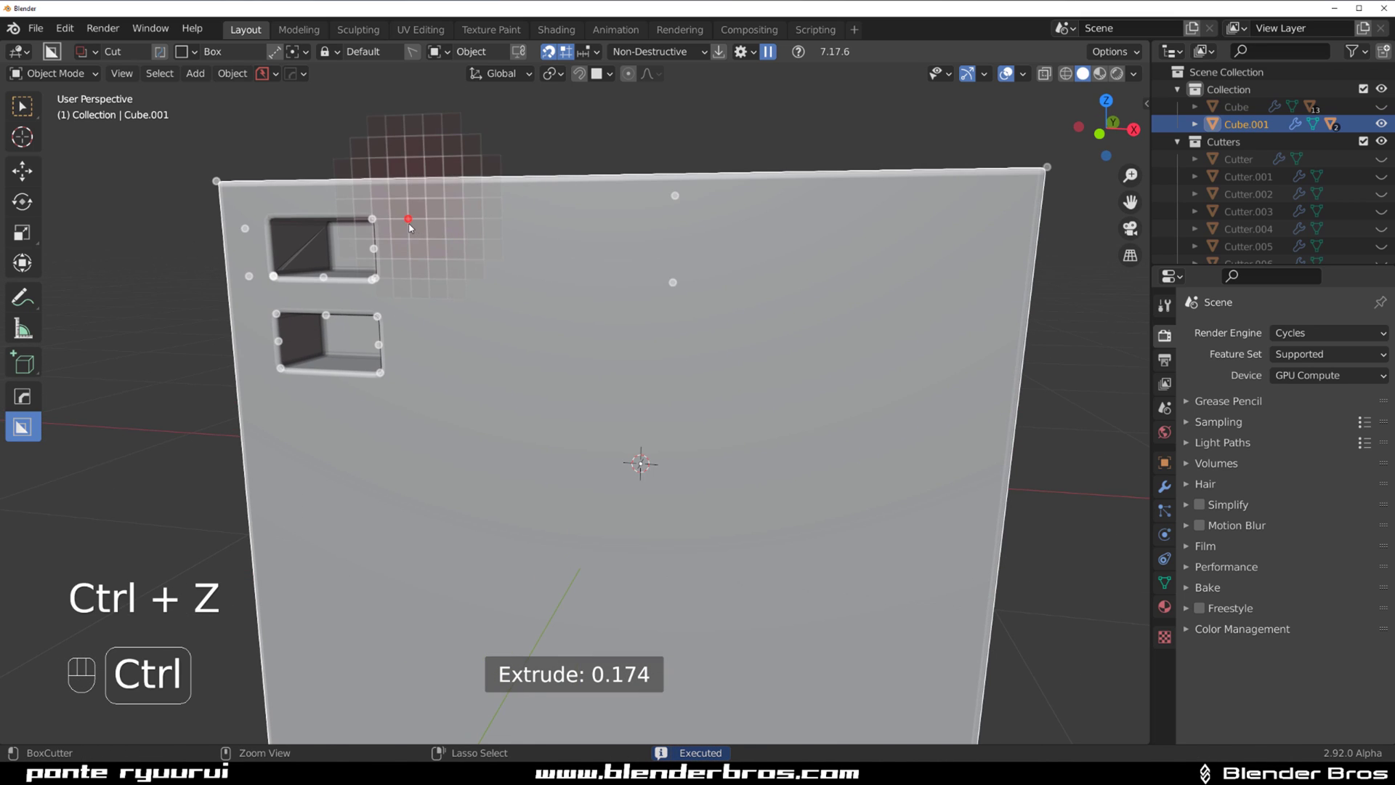
pyautogui.moveTo(410, 227)
pyautogui.keyDown('ctrl'); pyautogui.mouseDown()
pyautogui.moveTo(430, 281)
pyautogui.moveTo(525, 279)
pyautogui.moveTo(510, 276)
pyautogui.mouseUp(); pyautogui.keyUp('ctrl')
pyautogui.click(542, 271)
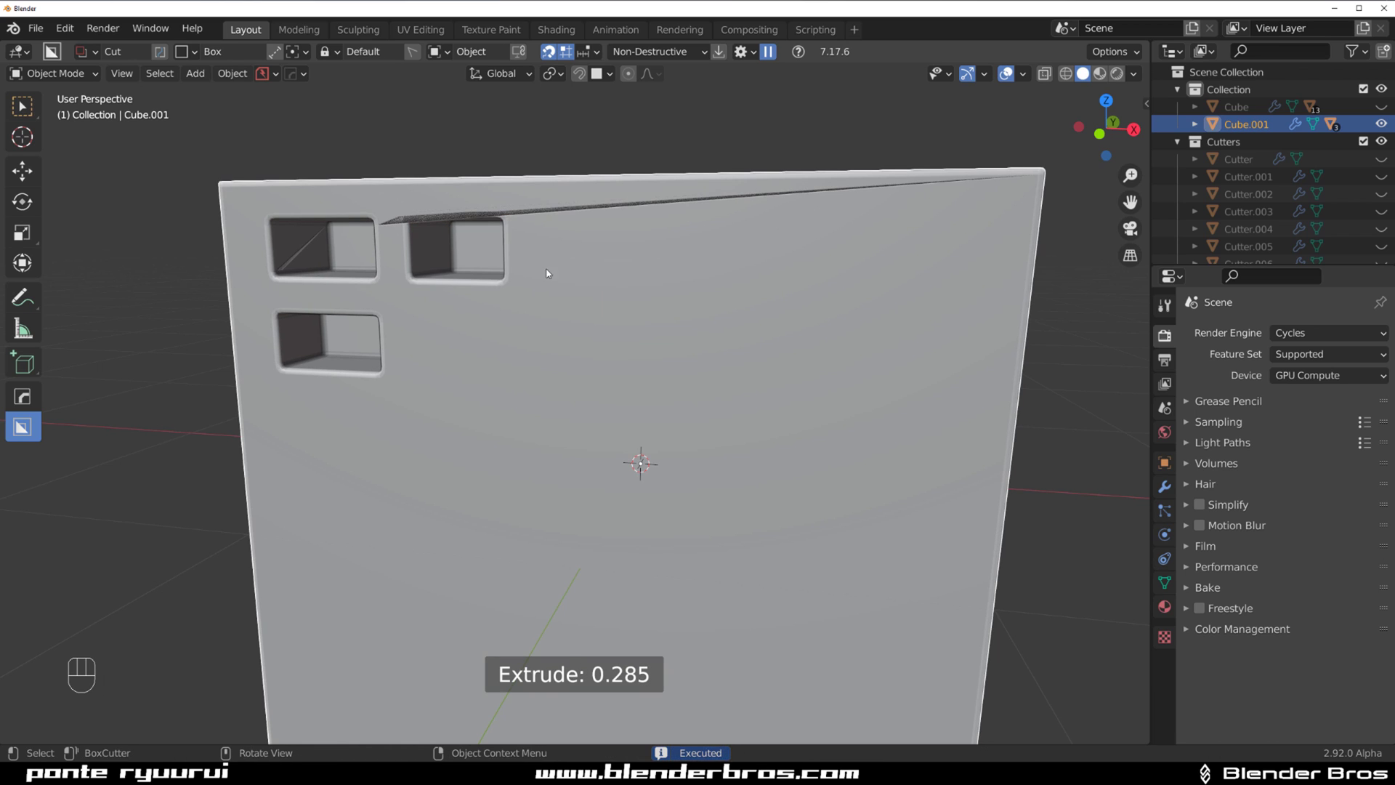
# - Add two vertical loop cuts to the cube's mesh in Edit Mode, one through each column of recesses, and return to Object Mode
pyautogui.moveTo(548, 273); pyautogui.dragTo(586, 326, button='middle')
pyautogui.press('Tab')
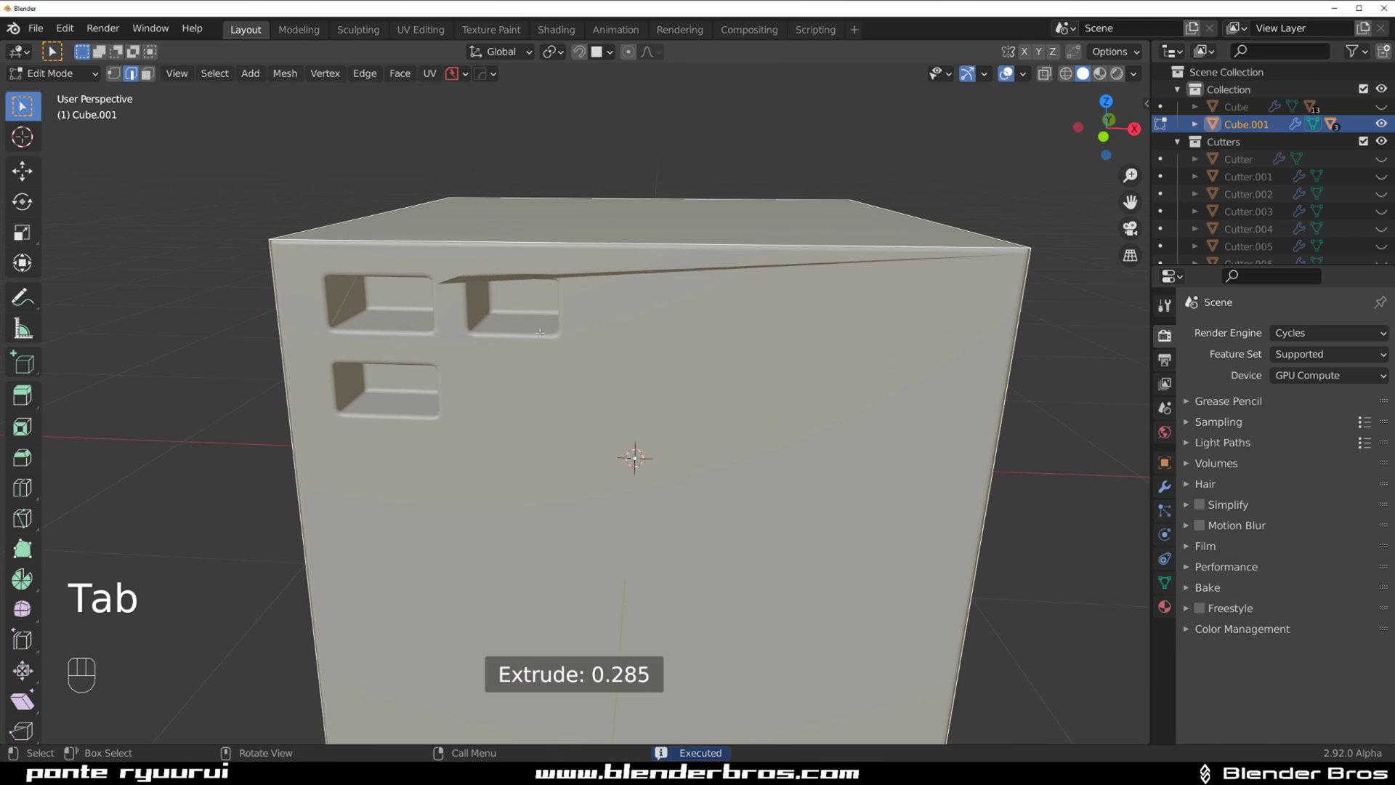
pyautogui.hotkey('ctrl', 'r')
pyautogui.click(538, 240)
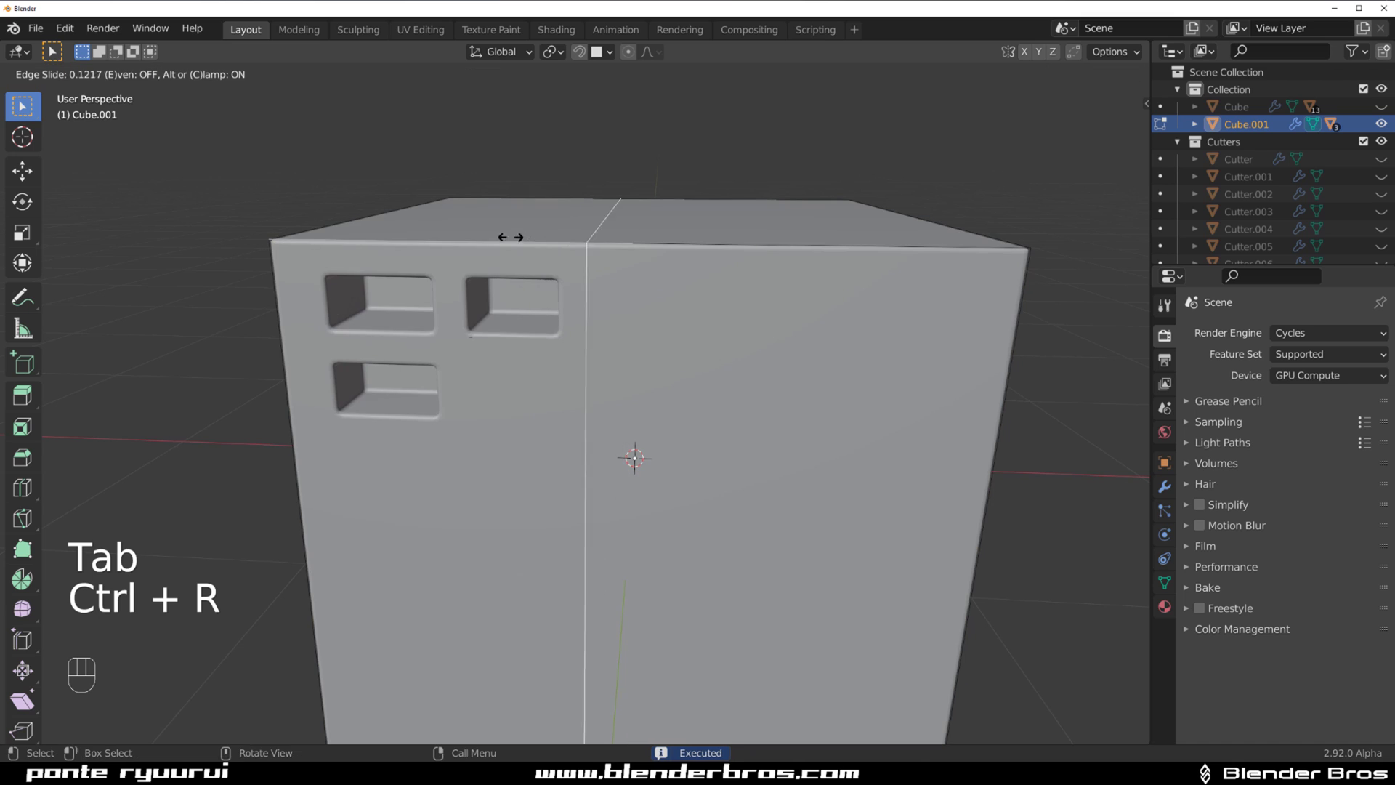
pyautogui.click(446, 234)
pyautogui.hotkey('ctrl', 'r')
pyautogui.click(458, 234)
pyautogui.click(451, 239)
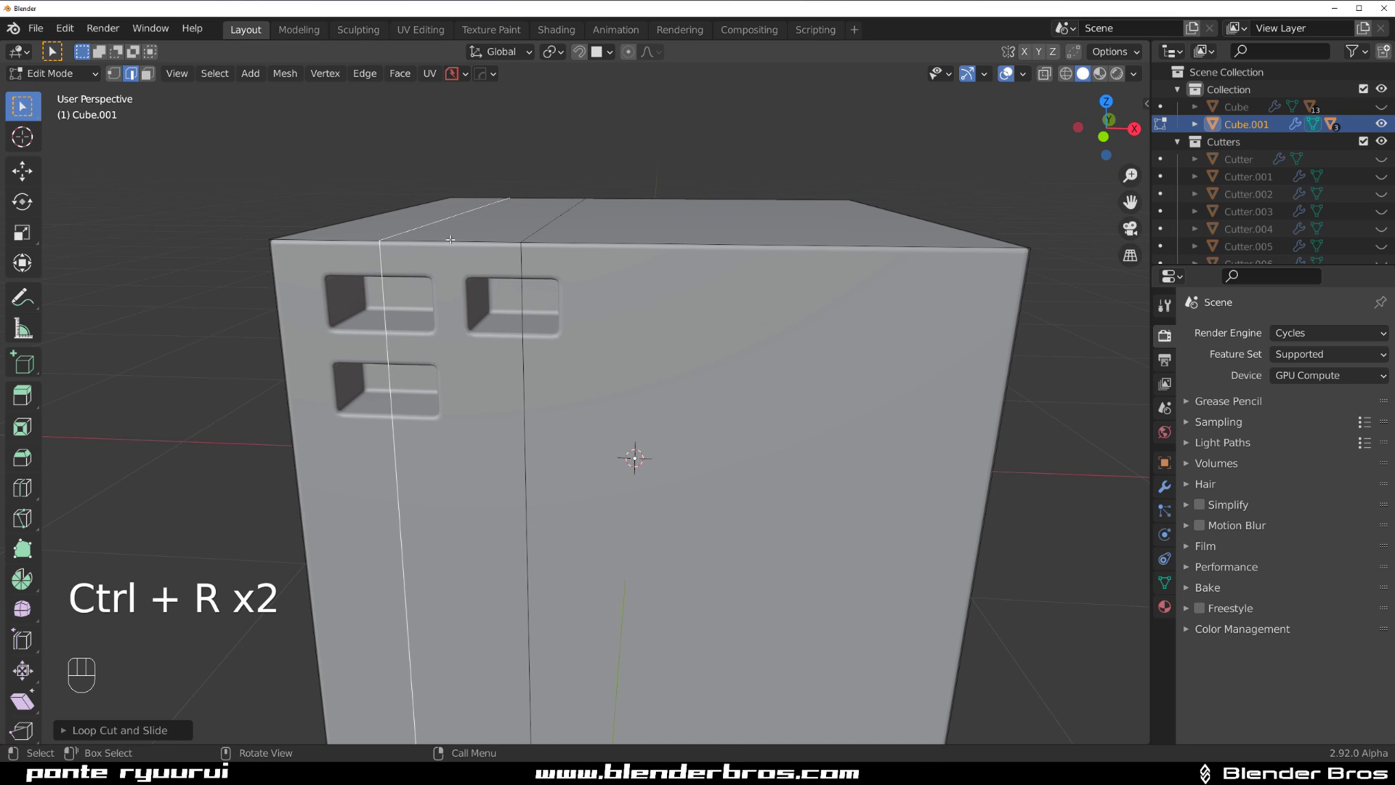
pyautogui.press('Tab')
# - Inspect the three recesses on the front face for clean shading and even grid alignment
pyautogui.scroll(-3, 524, 199)
pyautogui.moveTo(558, 254); pyautogui.dragTo(496, 244, button='middle')
pyautogui.scroll(3, 543, 234)
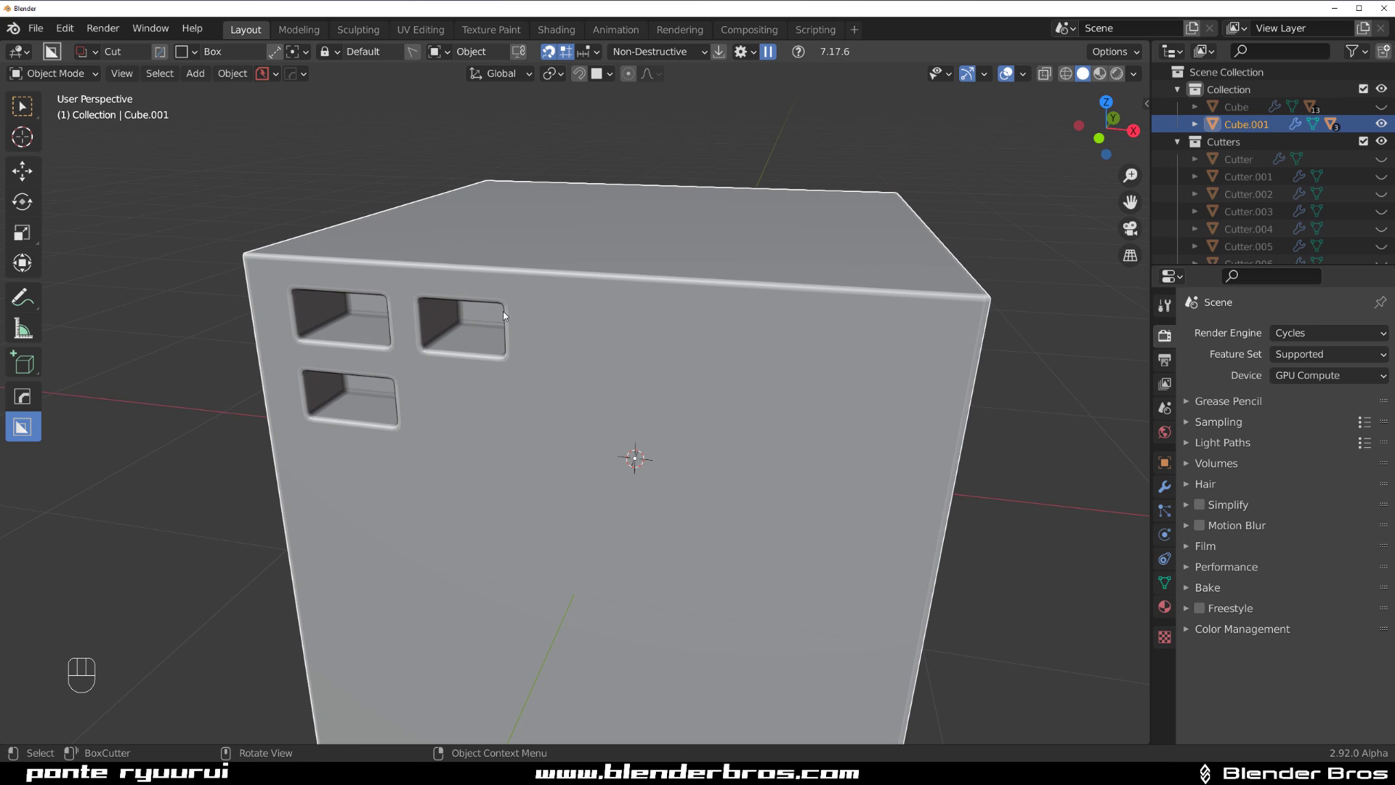
pyautogui.moveTo(503, 311); pyautogui.dragTo(501, 280, button='middle')
pyautogui.scroll(4, 494, 284)
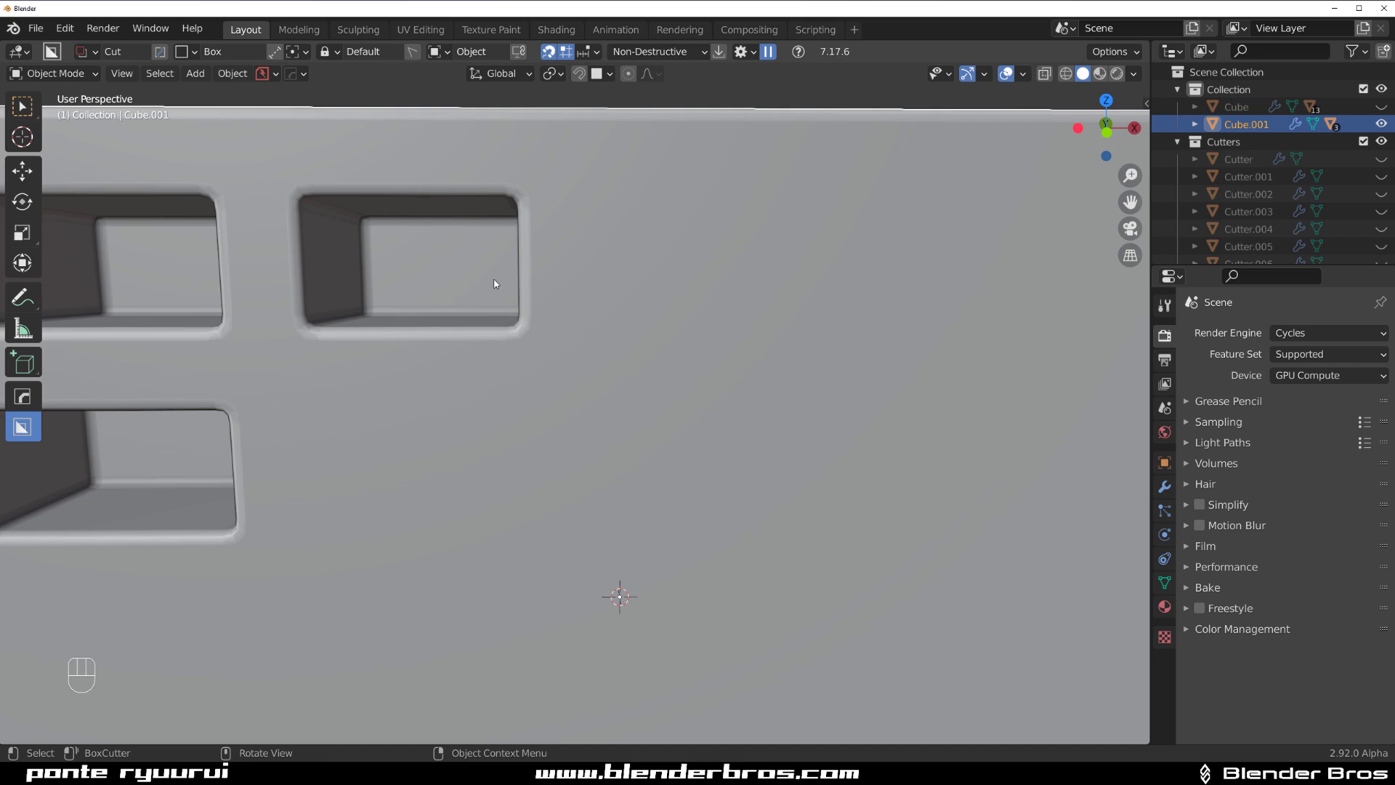
pyautogui.scroll(-1, 409, 311)
pyautogui.keyDown('shift'); pyautogui.moveTo(409, 311); pyautogui.dragTo(572, 370, button='middle'); pyautogui.keyUp('shift')
pyautogui.scroll(-1, 568, 270)
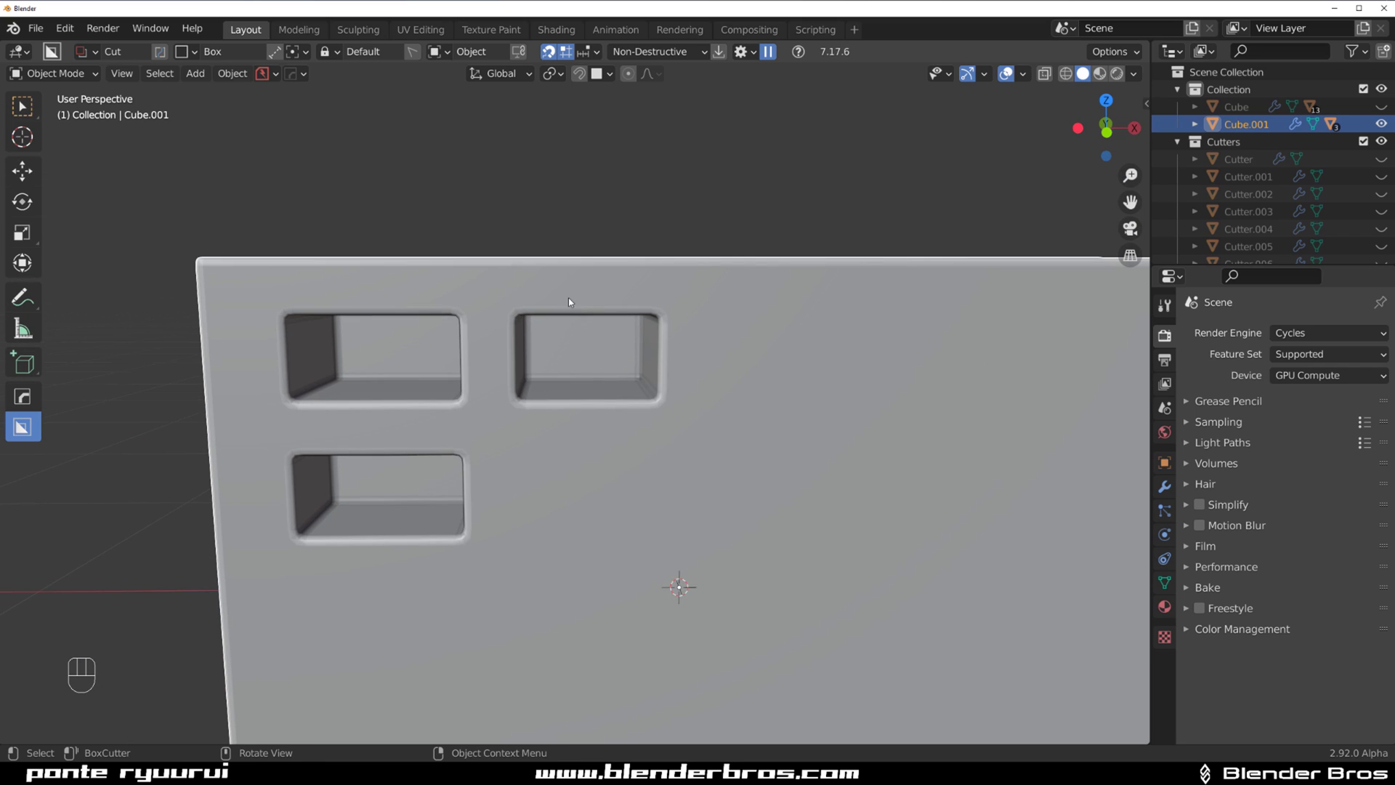
pyautogui.scroll(1, 569, 302)
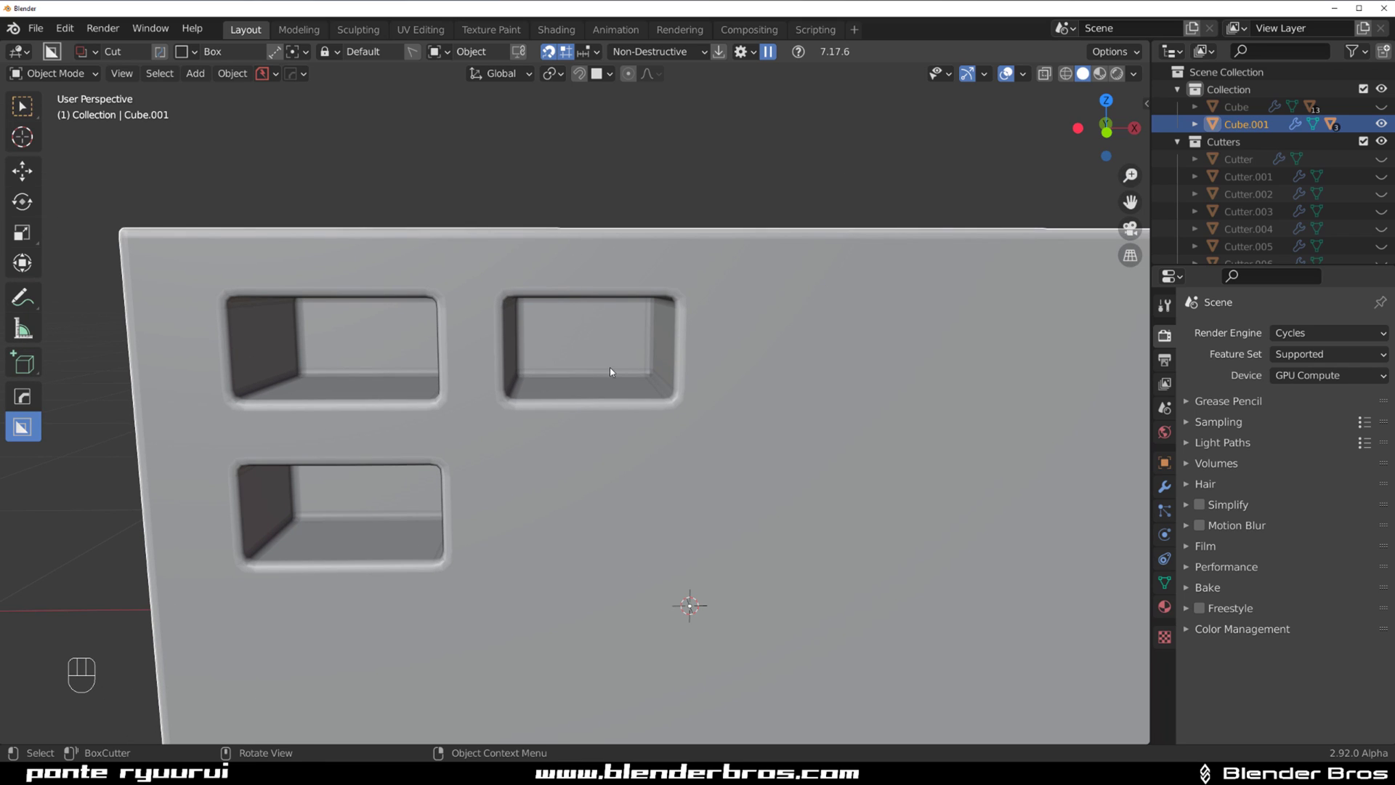
pyautogui.scroll(-1, 462, 384)
pyautogui.scroll(-5, 223, 369)
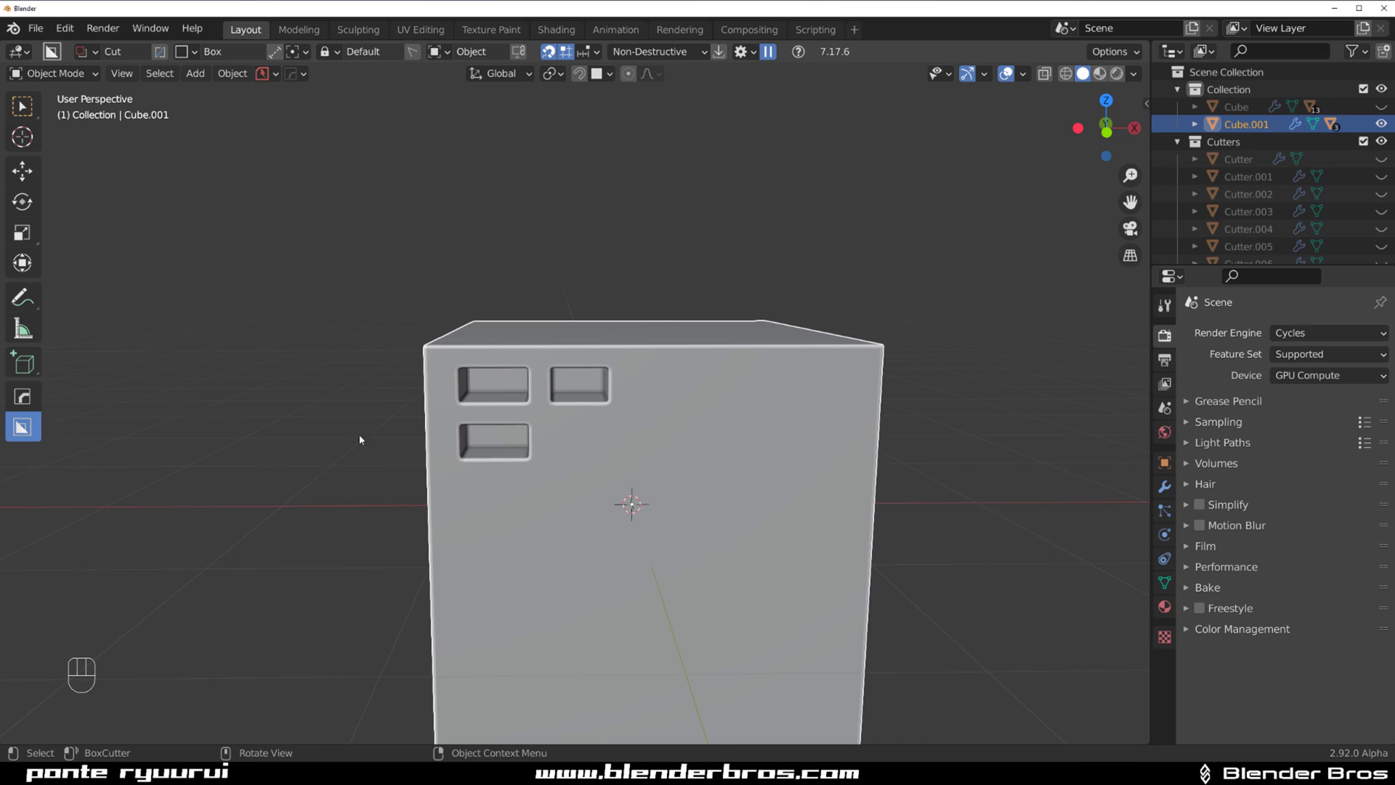
# - Draw a grid-snapped box in the empty spot below the upper-right recess and join it to the cube as a raised block using Offset
pyautogui.keyDown('shift'); pyautogui.moveTo(614, 408); pyautogui.dragTo(429, 352, button='middle'); pyautogui.keyUp('shift')
pyautogui.moveTo(429, 352); pyautogui.dragTo(439, 308, button='middle')
pyautogui.scroll(2, 521, 369)
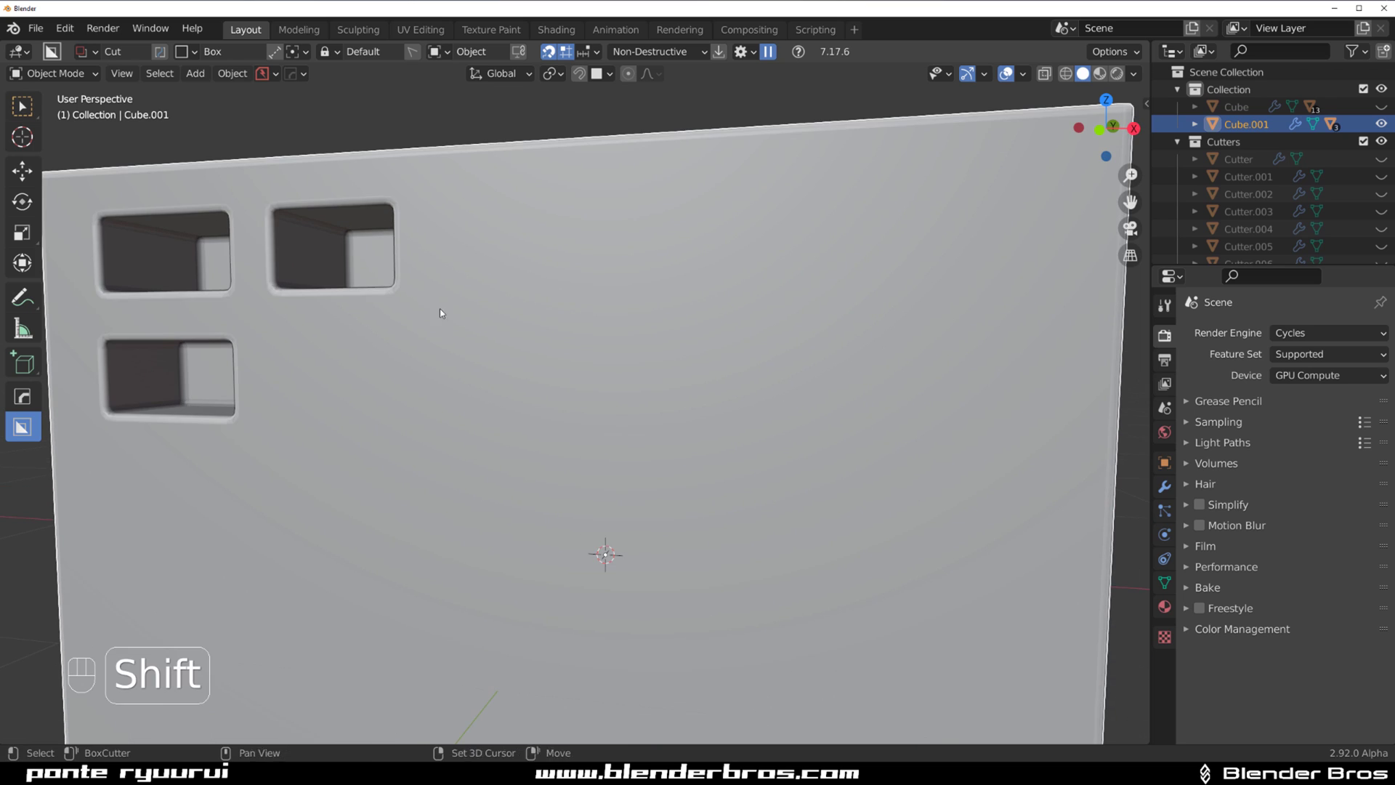
pyautogui.scroll(-2, 440, 313)
pyautogui.press('ctrl')
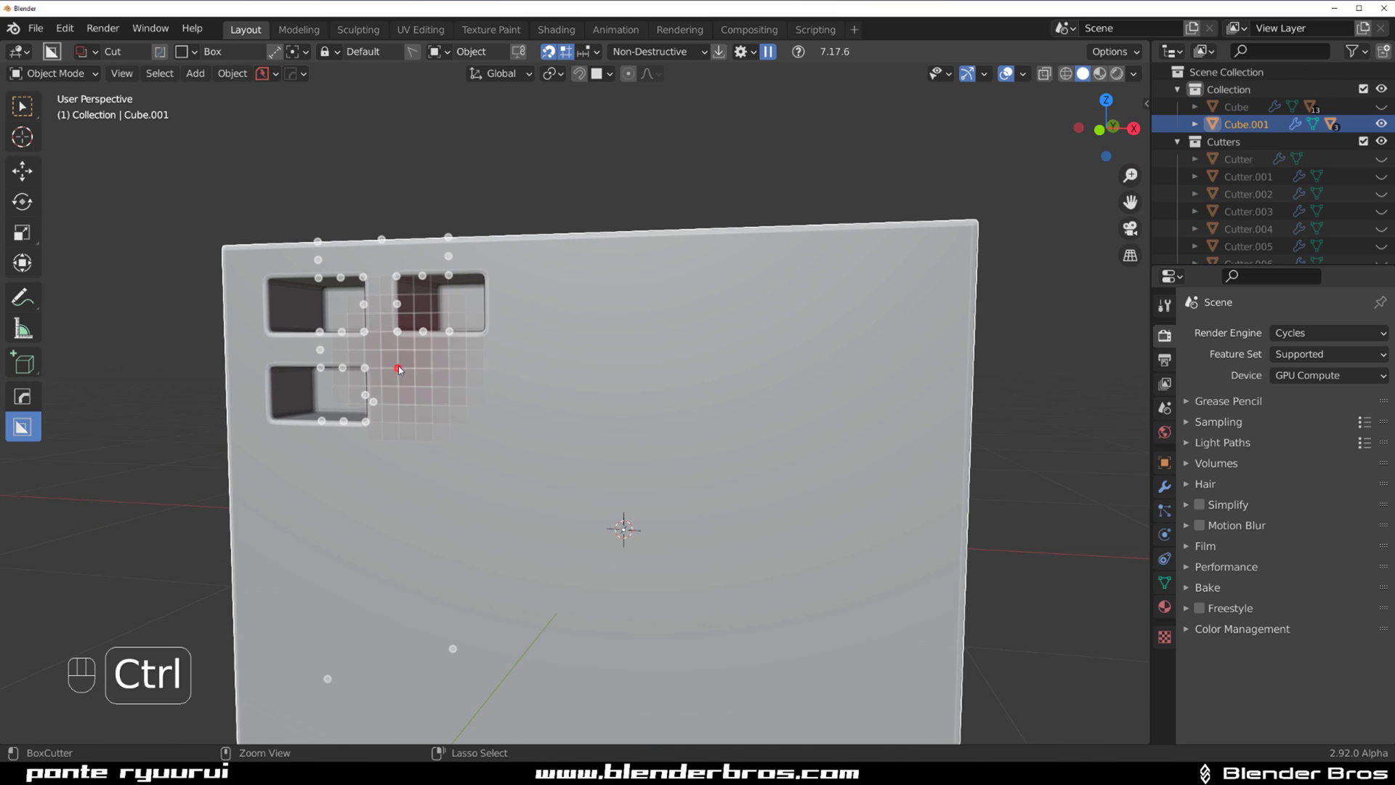
pyautogui.moveTo(399, 370)
pyautogui.mouseDown()
pyautogui.moveTo(420, 420)
pyautogui.moveTo(479, 425)
pyautogui.mouseUp()
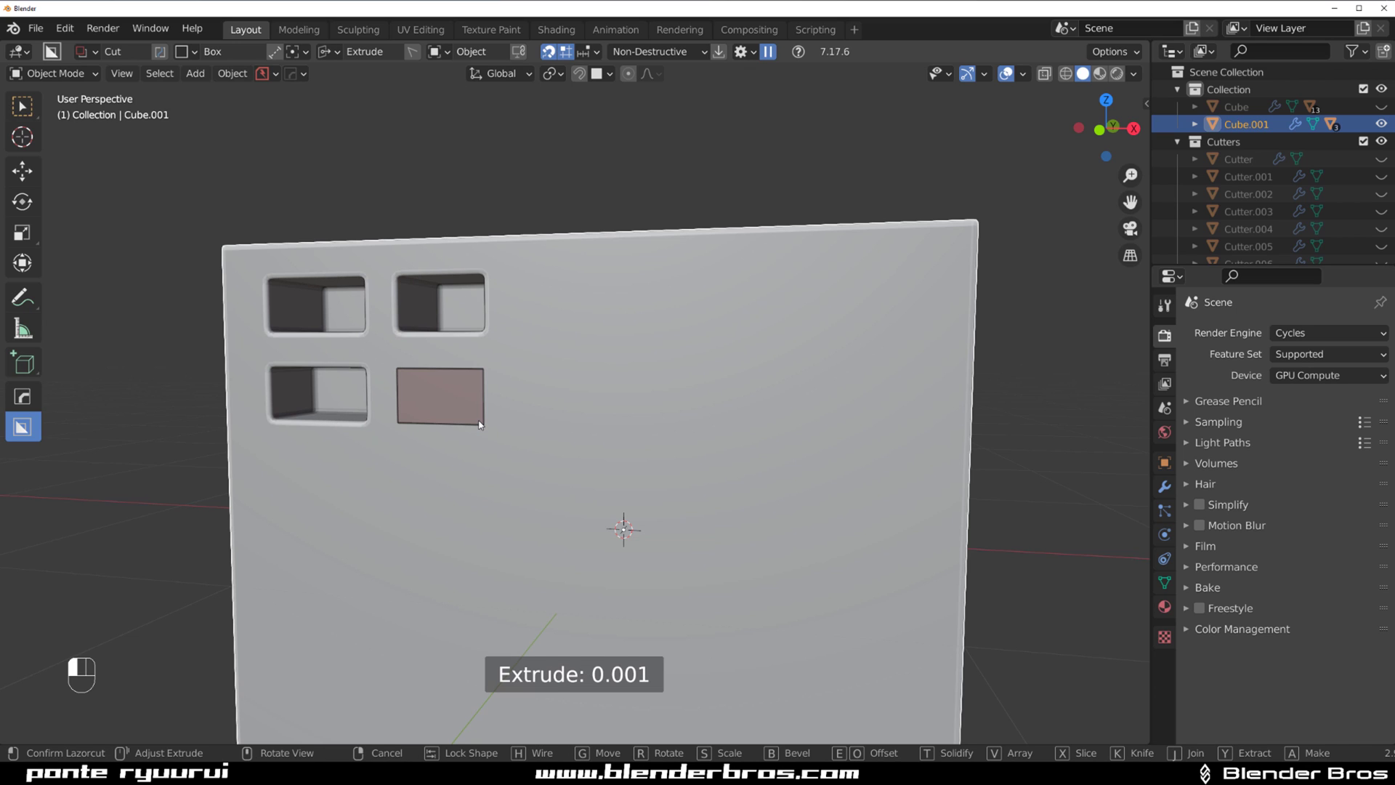
pyautogui.press('j')
pyautogui.press('o')
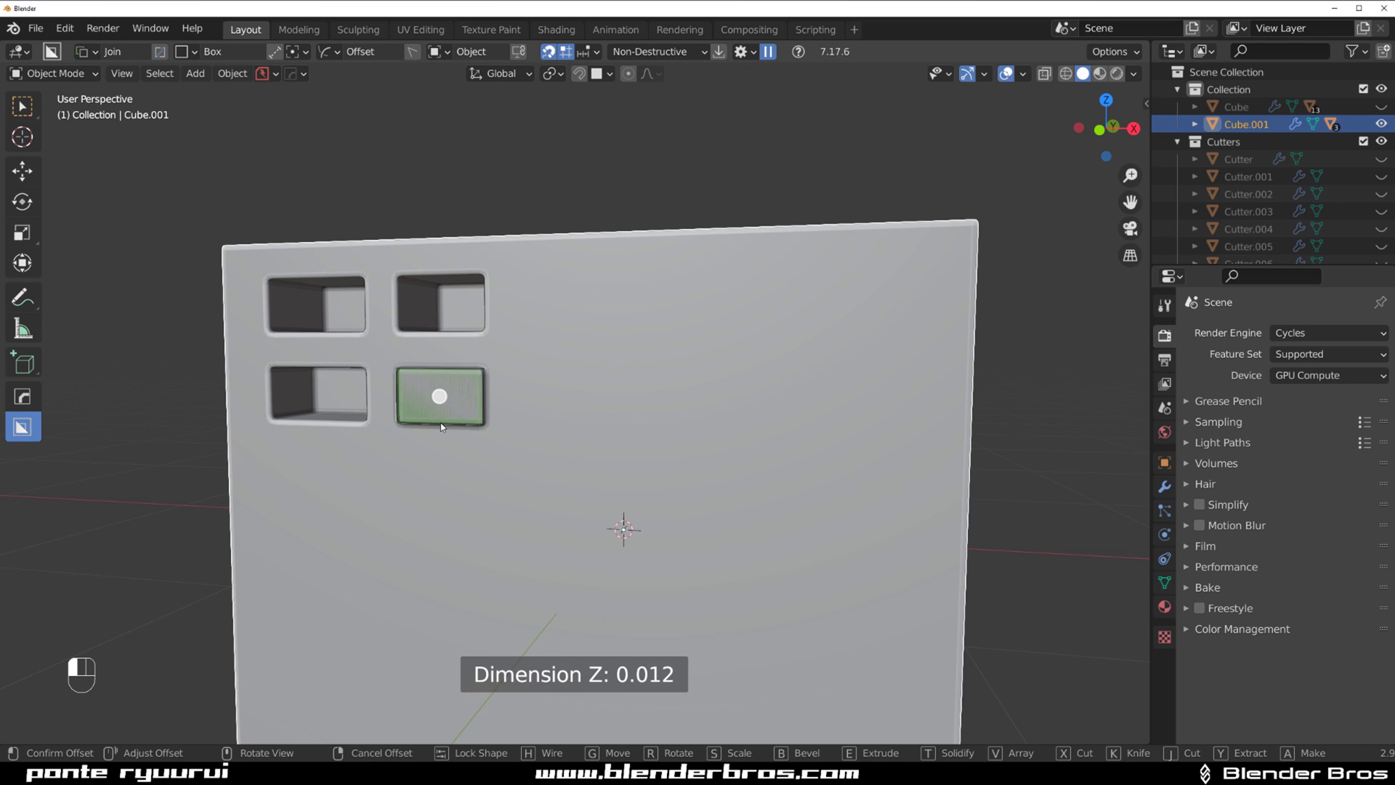
pyautogui.click(268, 464)
pyautogui.moveTo(268, 464); pyautogui.dragTo(540, 381, button='middle')
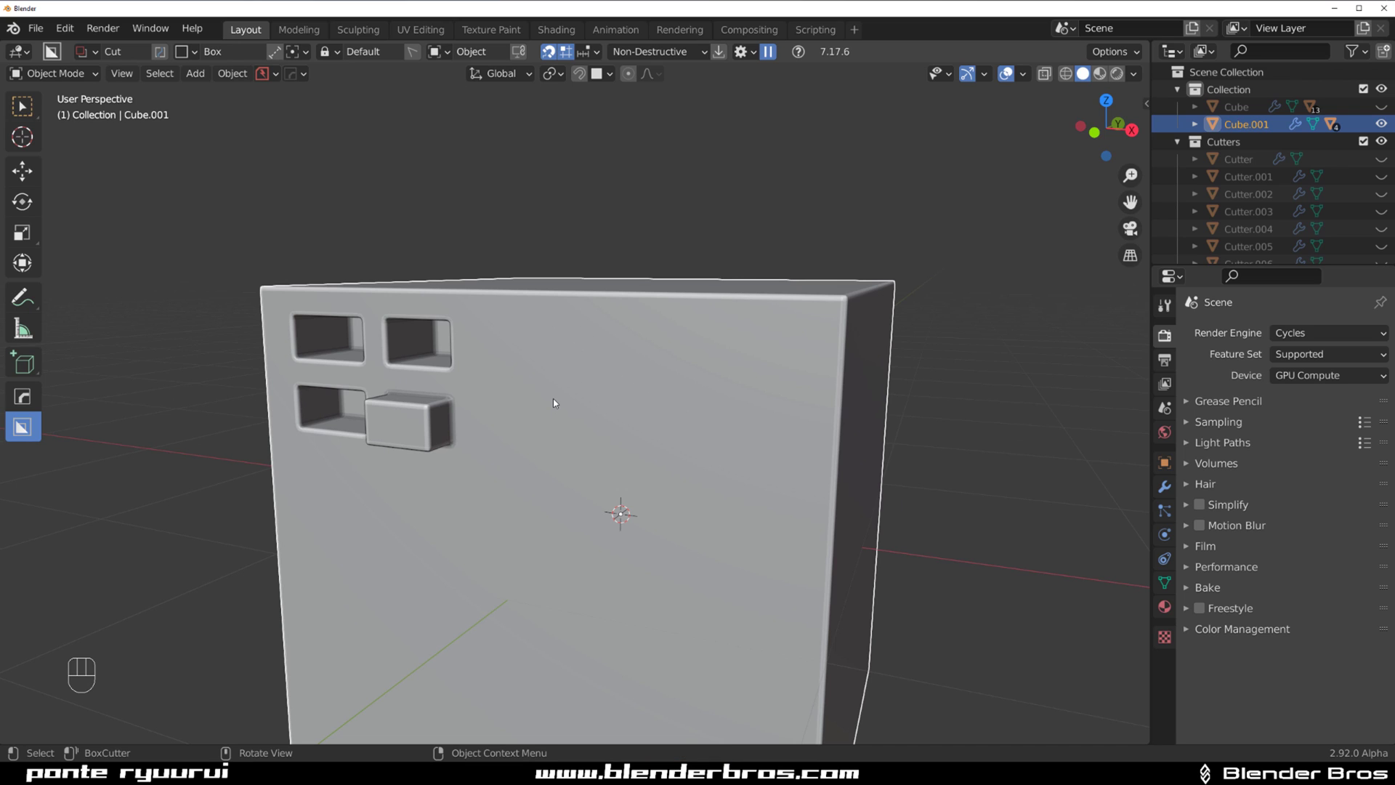
# - Draw a grid-snapped Ngon cutter outline about 0.60 by 0.35, with angled corners and a notched lower edge, right of the recesses
pyautogui.press('d')
pyautogui.click(546, 479)
pyautogui.moveTo(543, 445); pyautogui.dragTo(560, 358, button='middle')
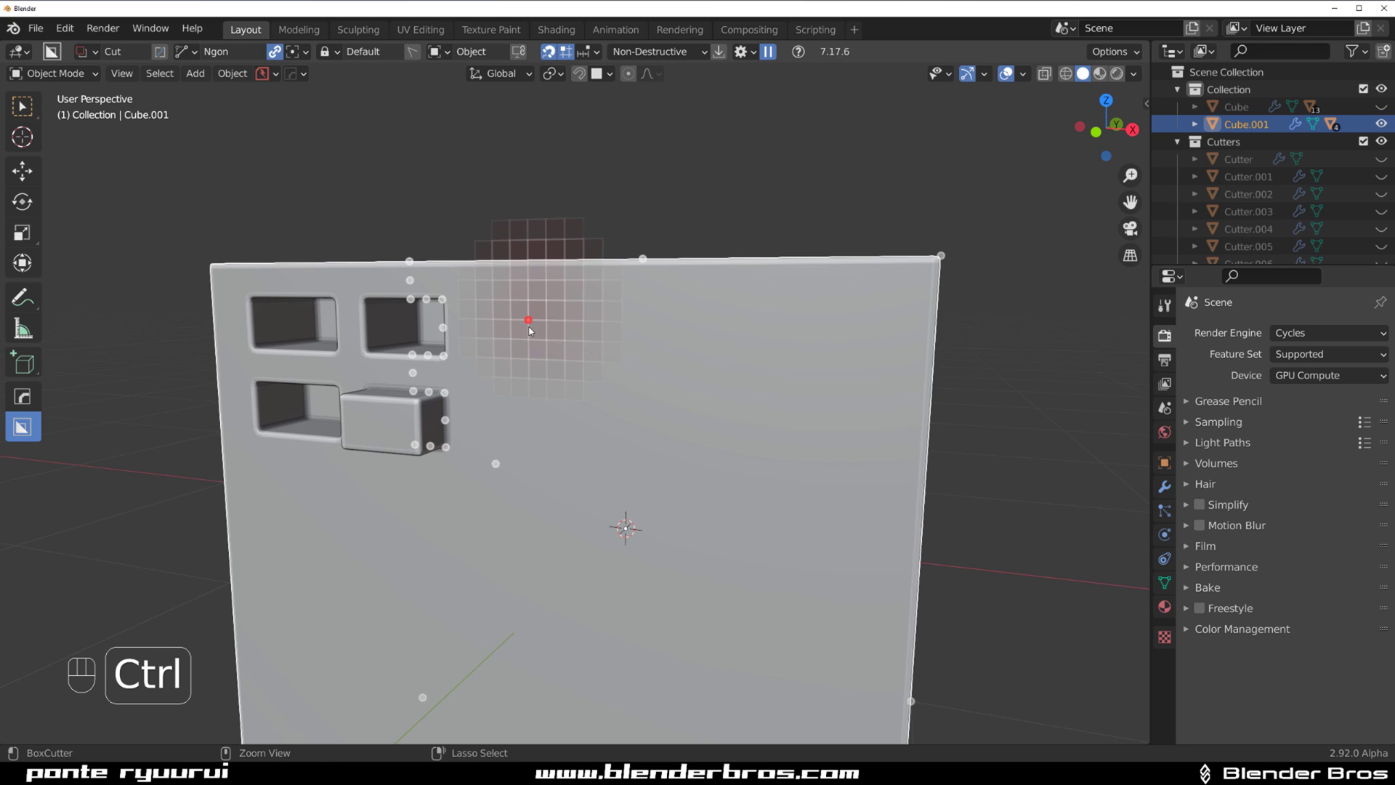
pyautogui.moveTo(528, 320)
pyautogui.keyDown('ctrl'); pyautogui.mouseDown()
pyautogui.moveTo(547, 336)
pyautogui.moveTo(703, 324)
pyautogui.mouseUp(); pyautogui.keyUp('ctrl')
pyautogui.keyDown('ctrl'); pyautogui.click(742, 388); pyautogui.keyUp('ctrl')
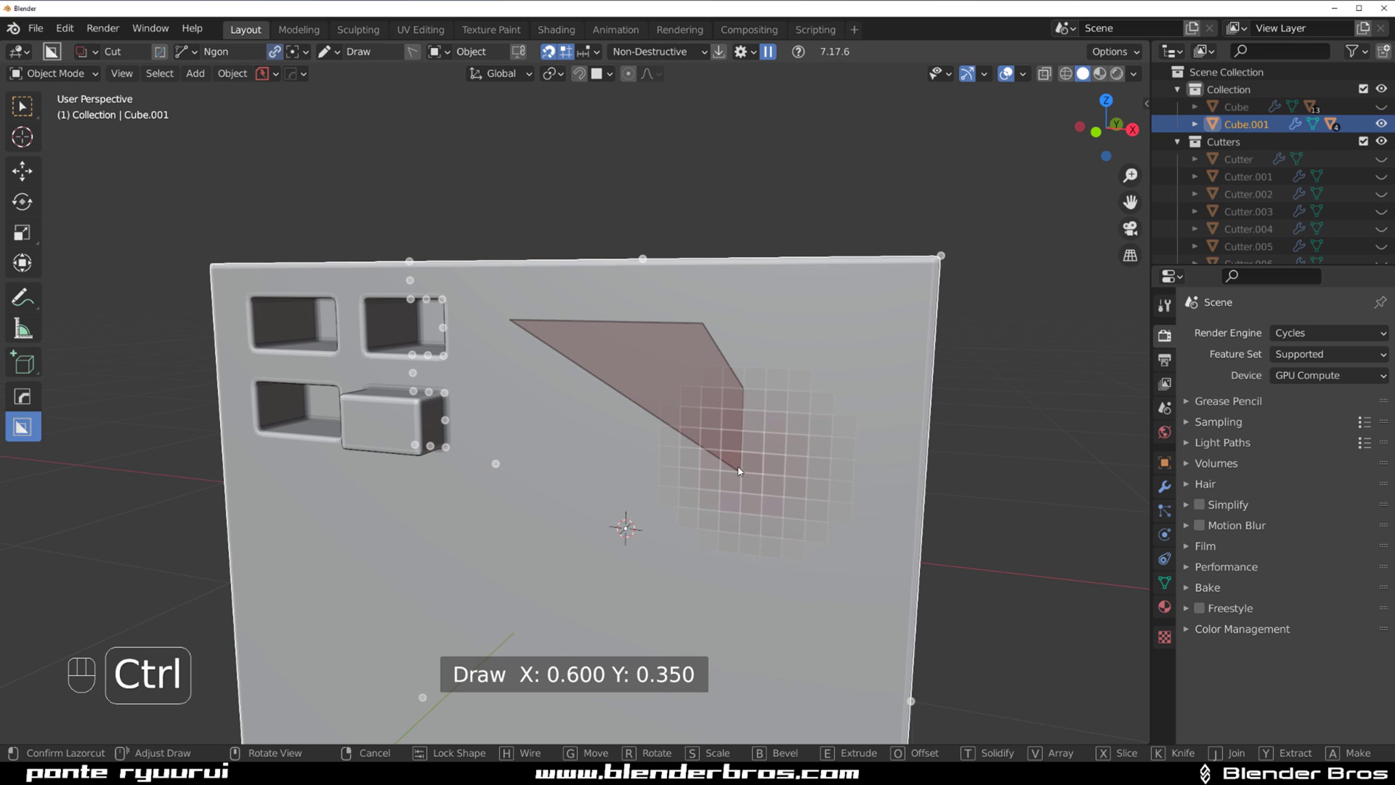
pyautogui.keyDown('ctrl'); pyautogui.click(741, 472); pyautogui.keyUp('ctrl')
pyautogui.keyDown('ctrl'); pyautogui.click(638, 462); pyautogui.keyUp('ctrl')
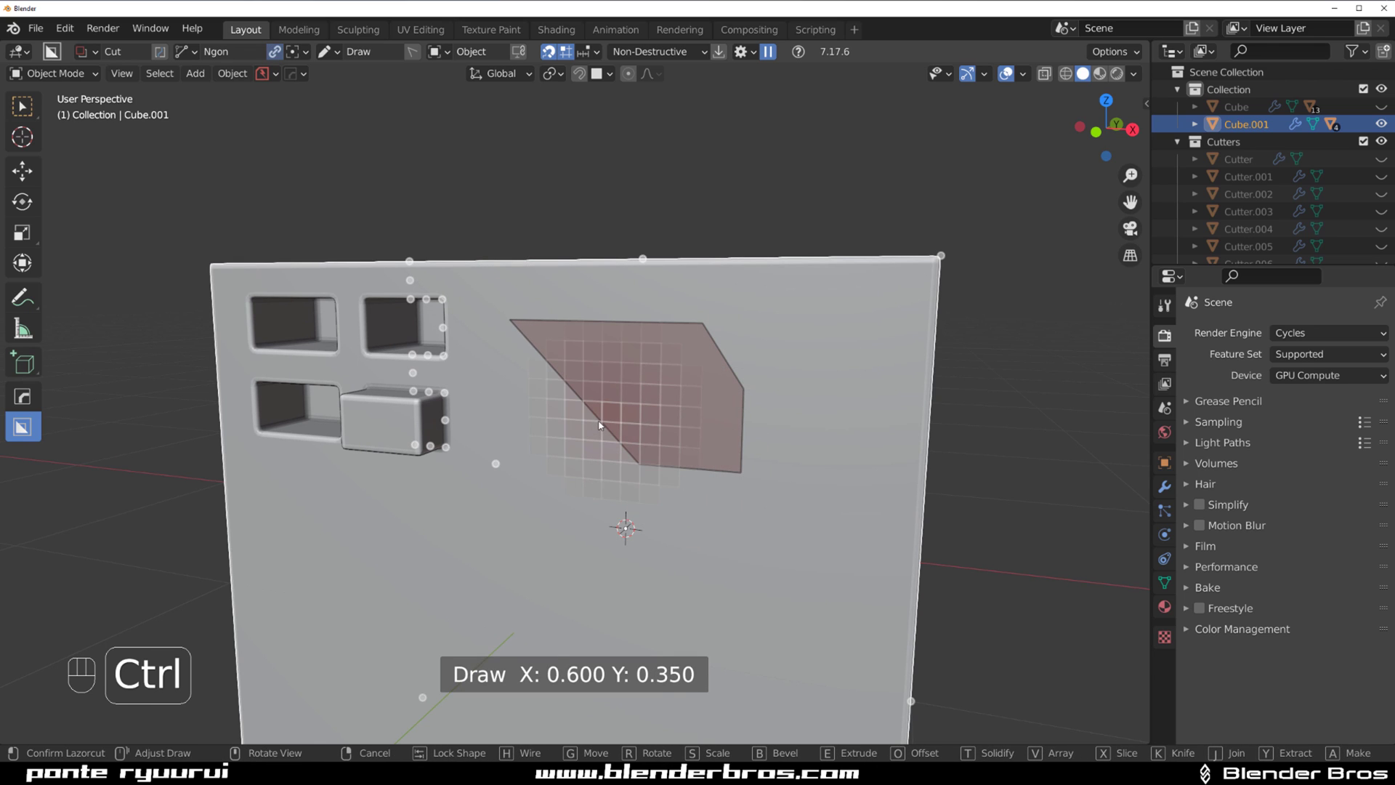
pyautogui.keyDown('ctrl'); pyautogui.click(603, 421); pyautogui.keyUp('ctrl')
pyautogui.keyDown('ctrl'); pyautogui.click(561, 421); pyautogui.keyUp('ctrl')
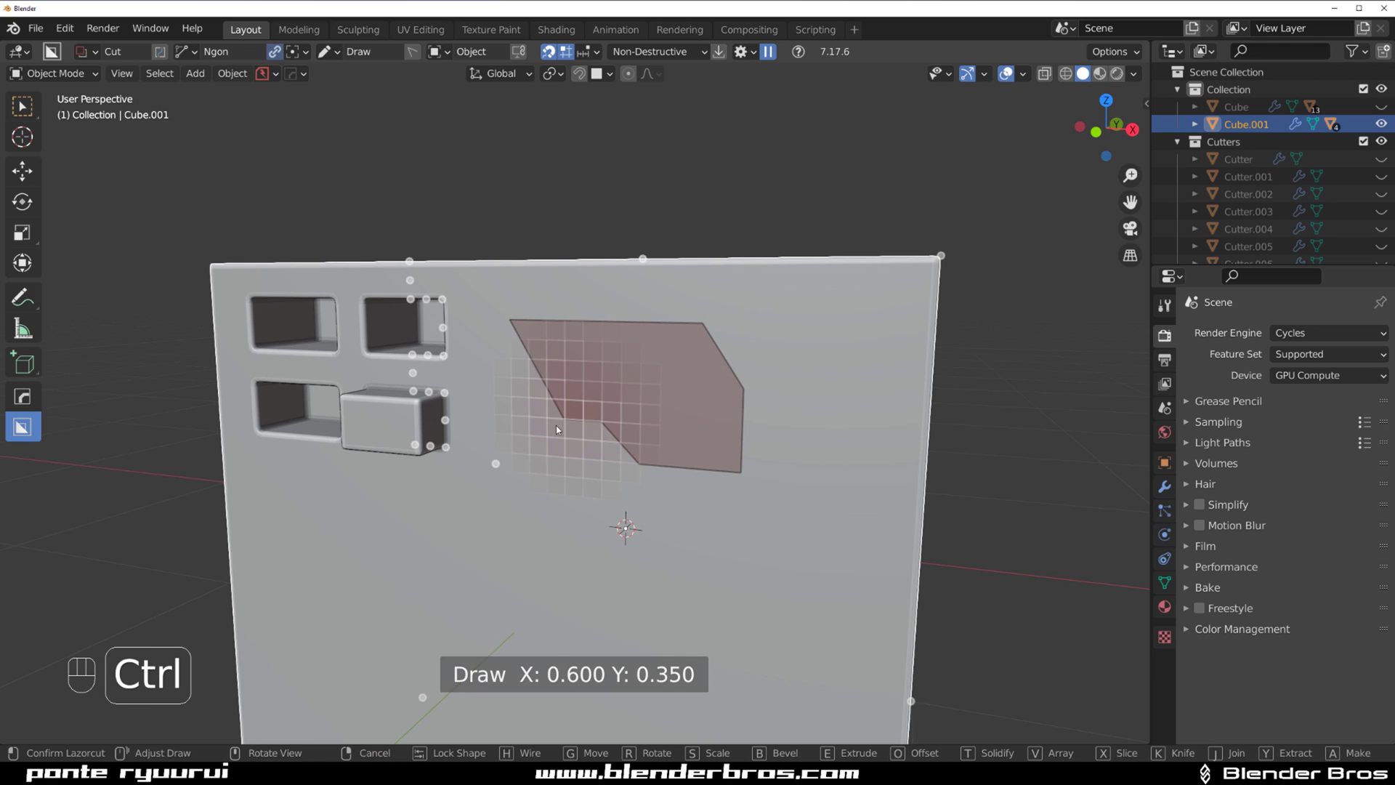
pyautogui.keyDown('ctrl'); pyautogui.click(513, 456); pyautogui.keyUp('ctrl')
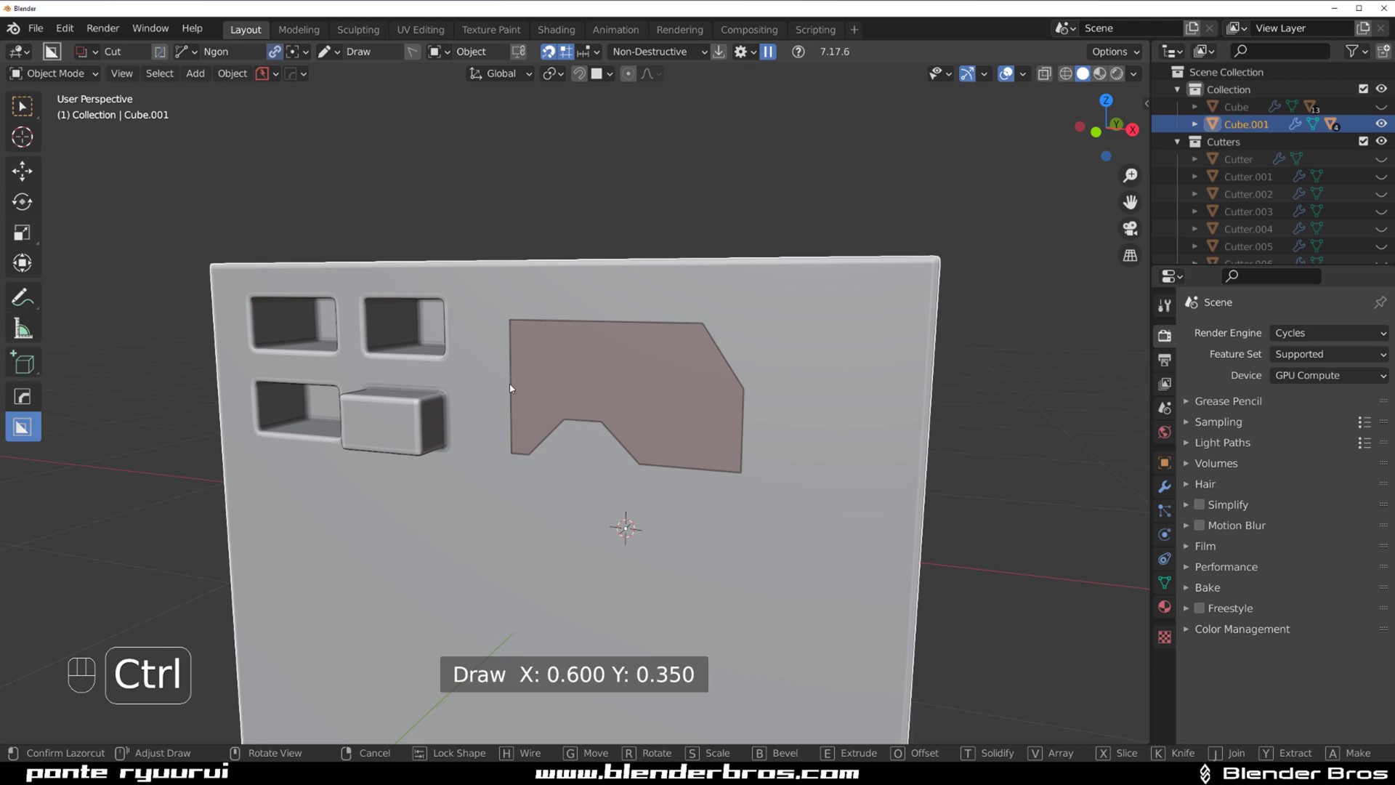
# - Extrude the Ngon cutter into the cube and rotate it half a turn so its notch faces upward
pyautogui.press('e')
pyautogui.press('Tab')
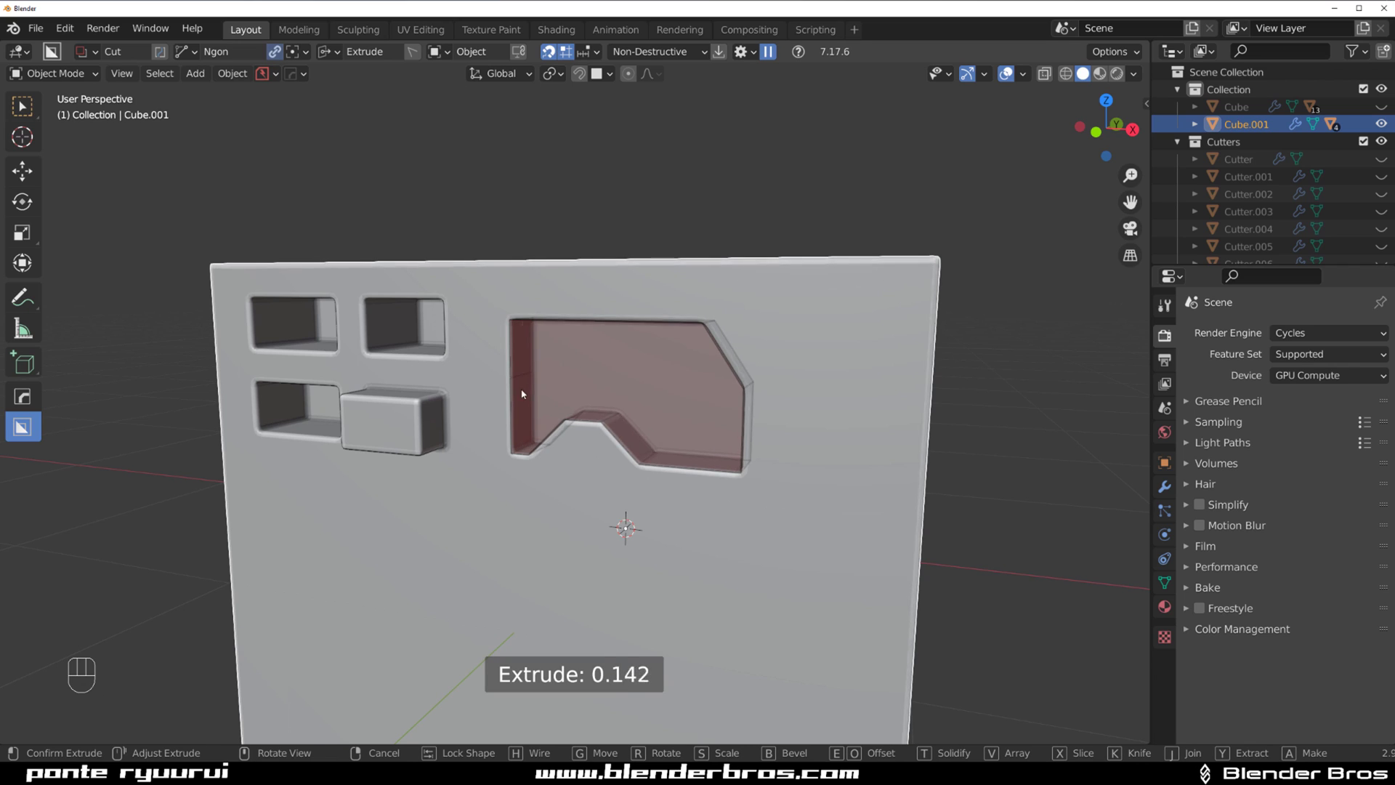
pyautogui.press('r')
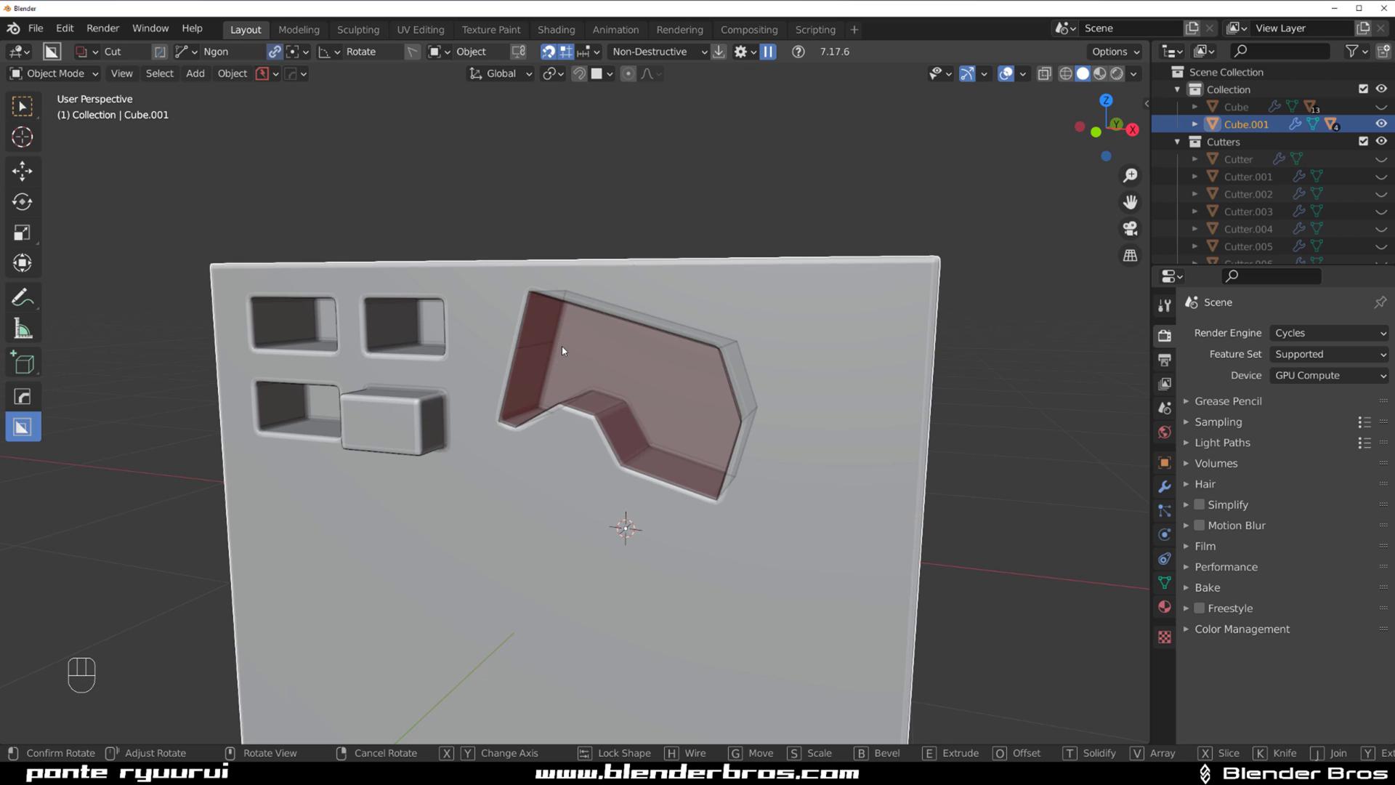
pyautogui.click(531, 359)
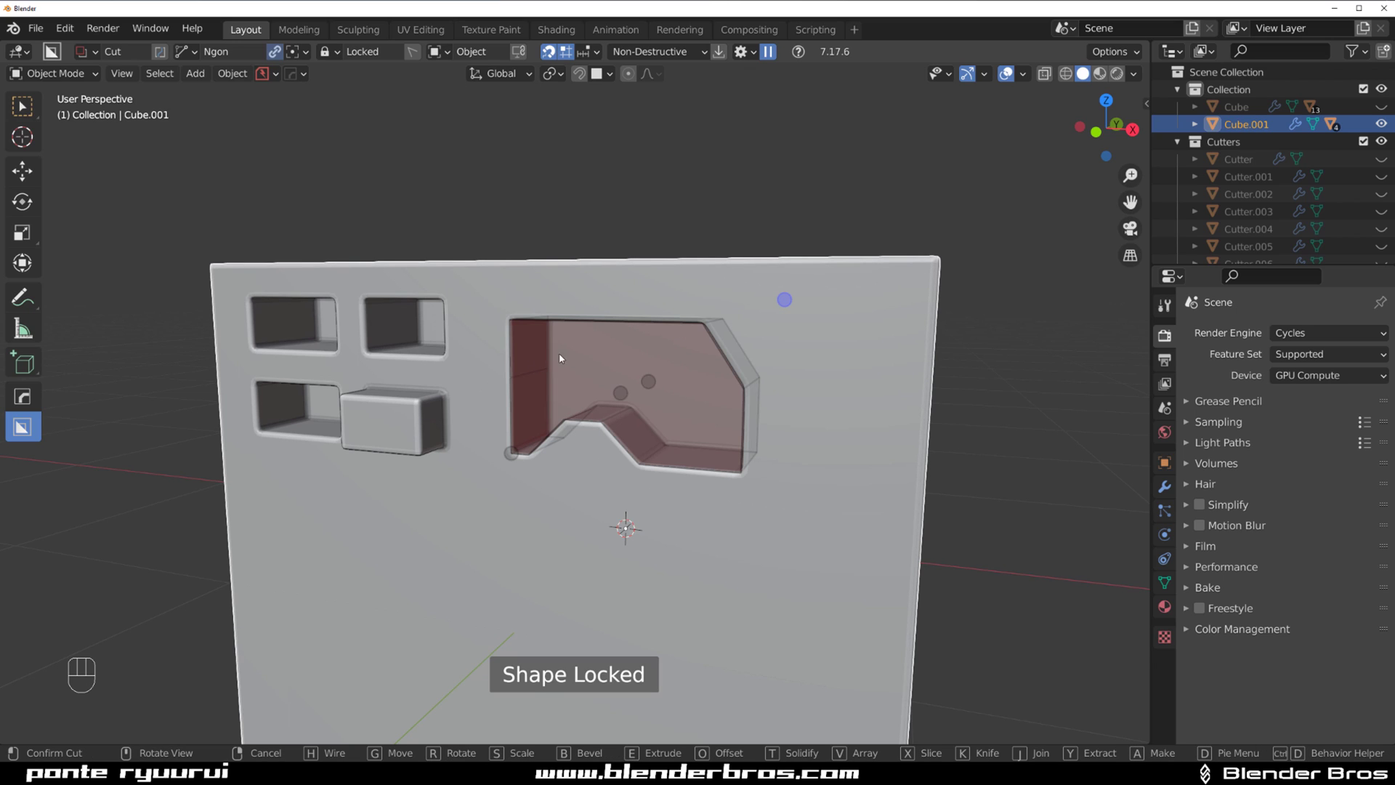
pyautogui.click(590, 51)
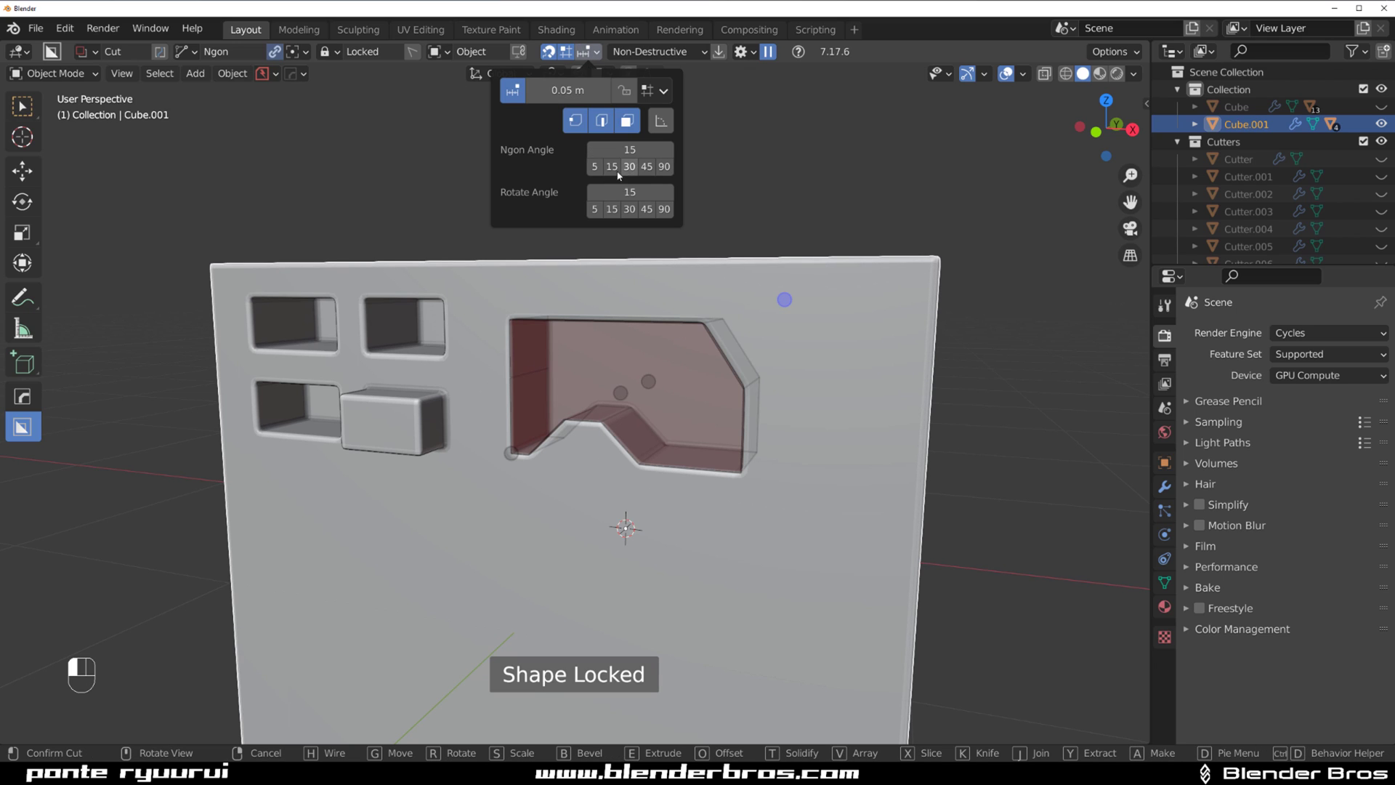
pyautogui.press('r')
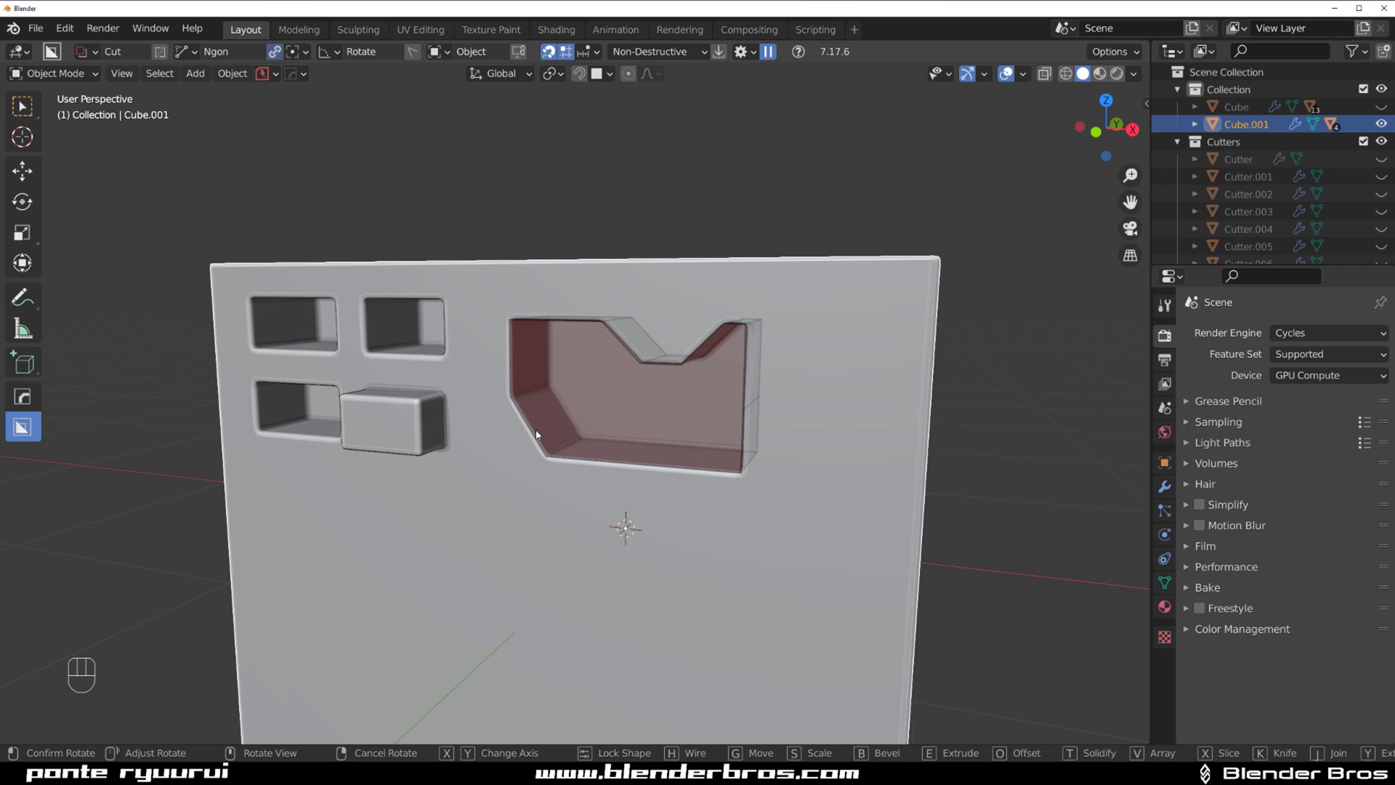
# - Bevel the Ngon cutter's corners with 11 segments, and taper it before applying the cut
pyautogui.press('b')
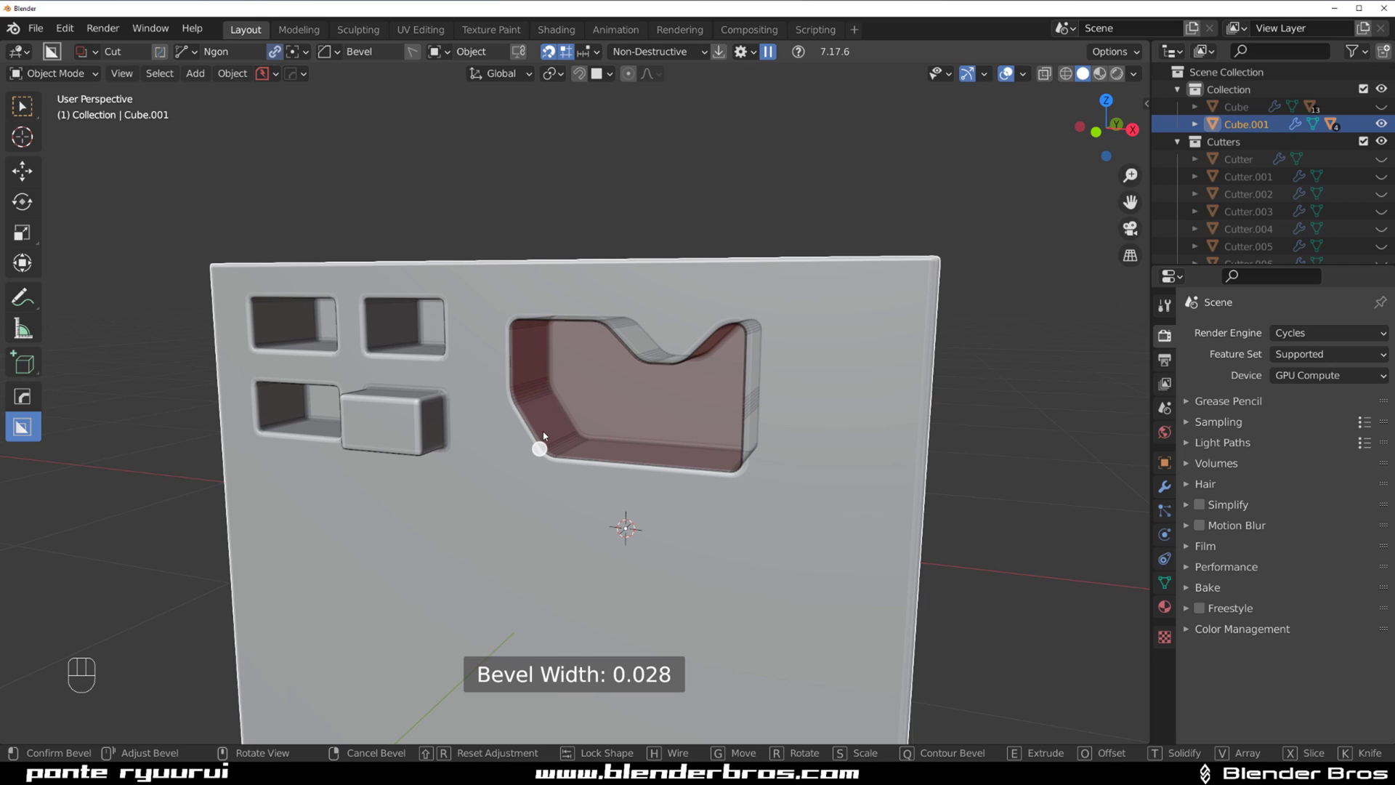
pyautogui.scroll(5, 549, 449)
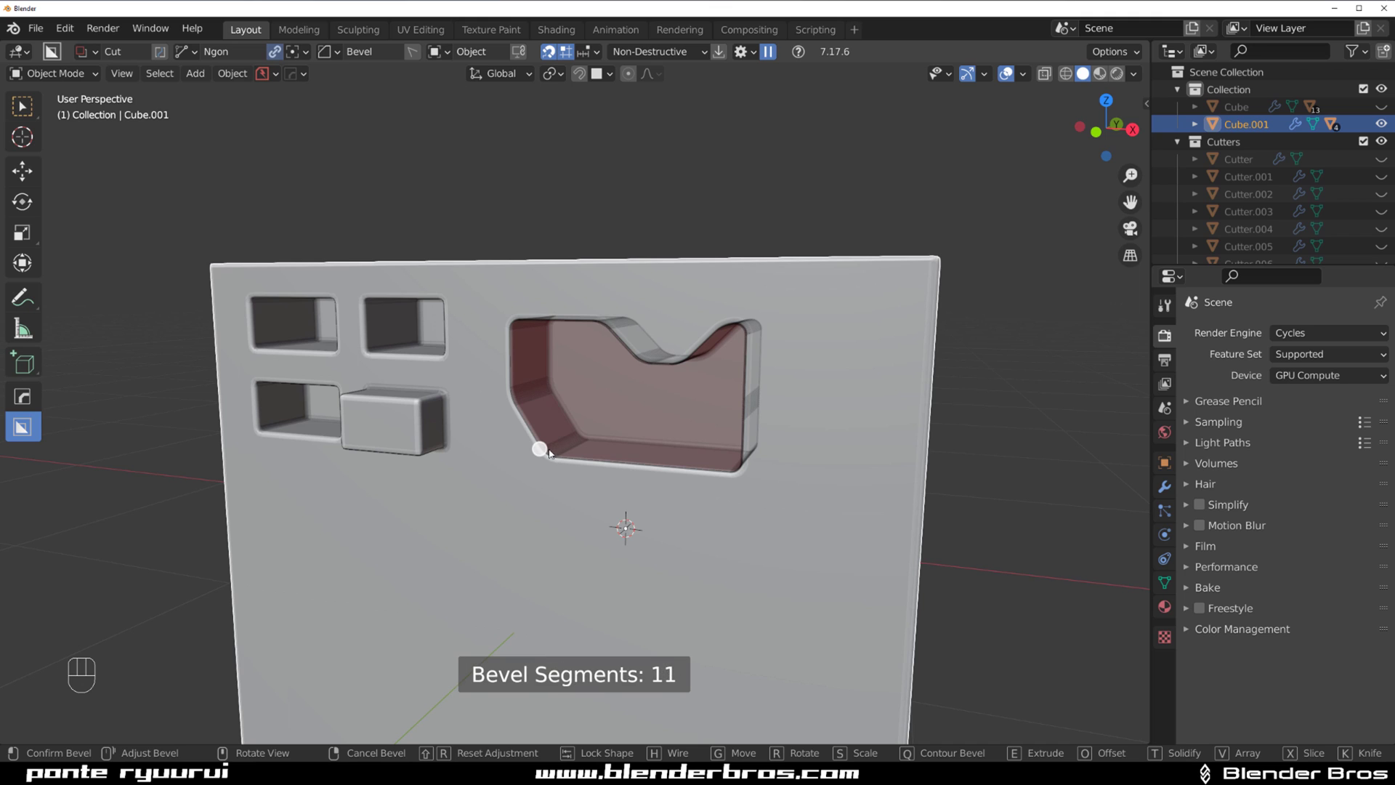
pyautogui.hotkey('shift', 't')
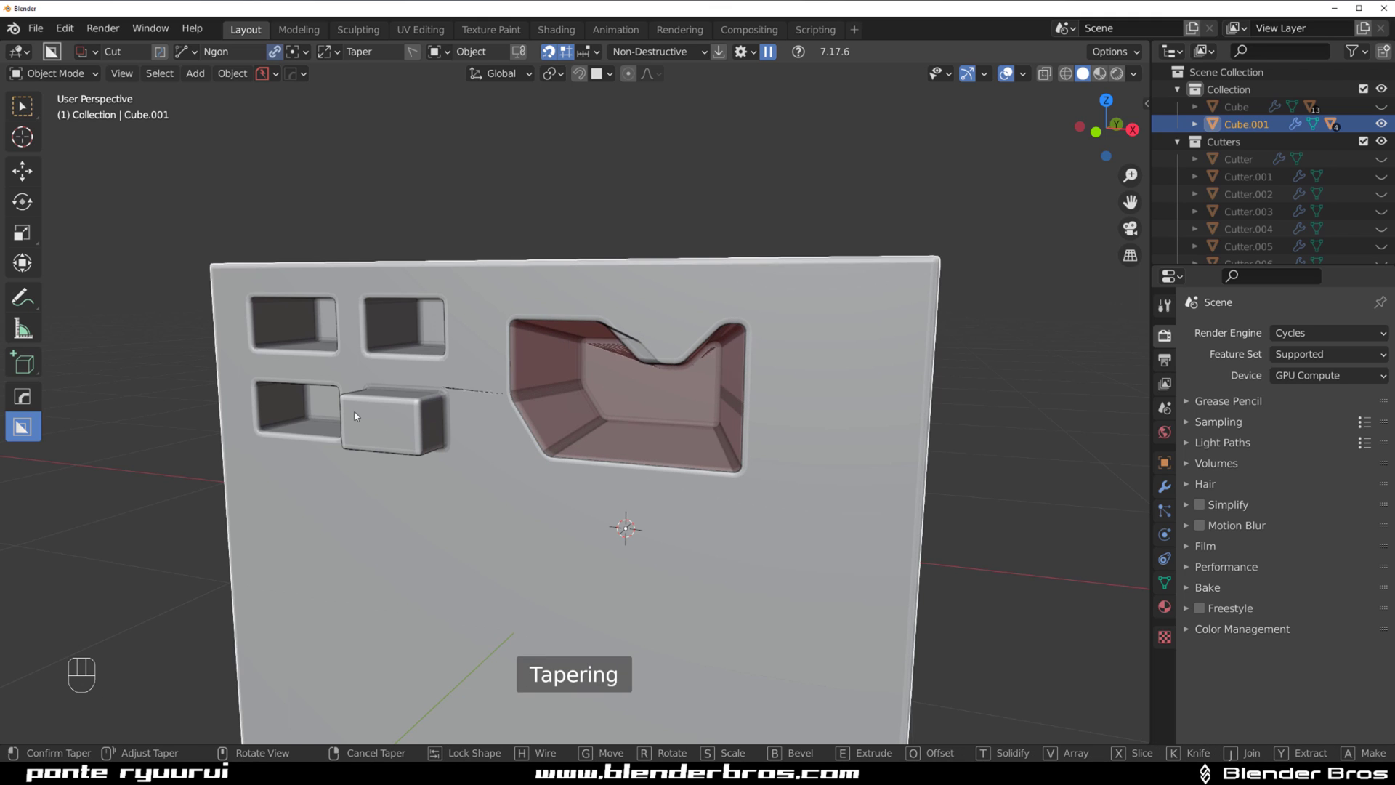
pyautogui.press('Tab')
pyautogui.click(415, 416)
# - Set the Ngon snap angle to 5 and turn on the angle snapping option in BoxCutter's snapping settings
pyautogui.moveTo(414, 416); pyautogui.dragTo(586, 340, button='middle')
pyautogui.scroll(3, 665, 378)
pyautogui.scroll(-2, 585, 340)
pyautogui.click(590, 52)
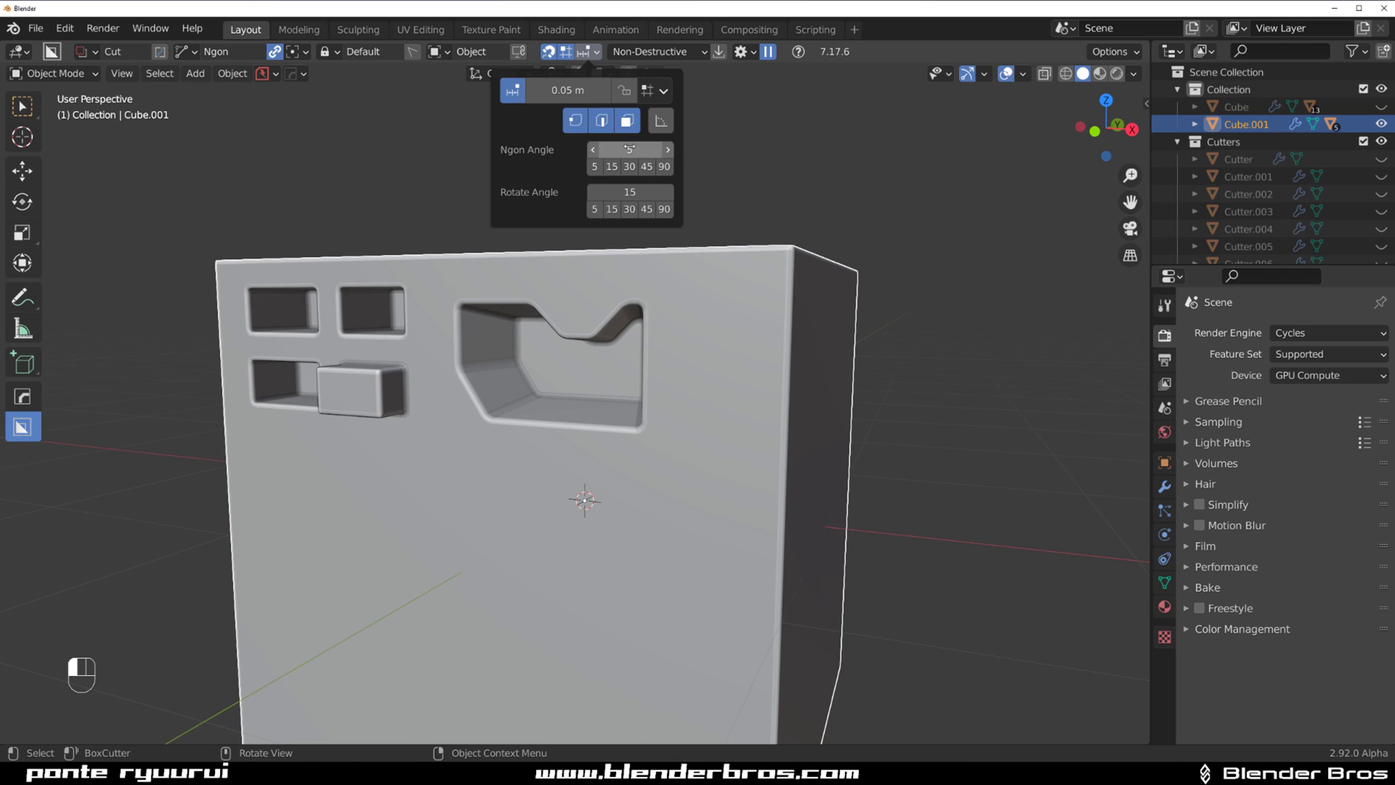
pyautogui.click(660, 122)
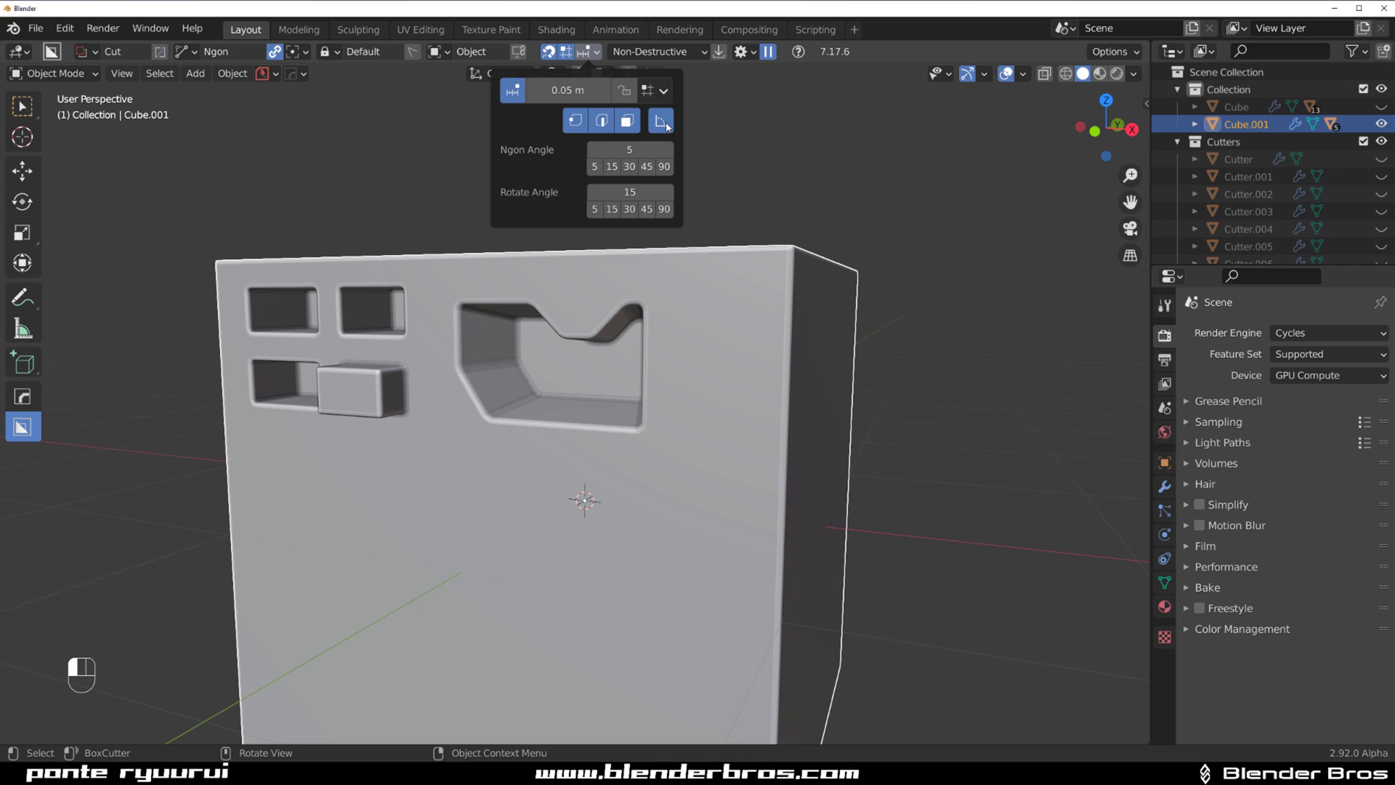
pyautogui.moveTo(542, 436); pyautogui.dragTo(536, 393, button='middle')
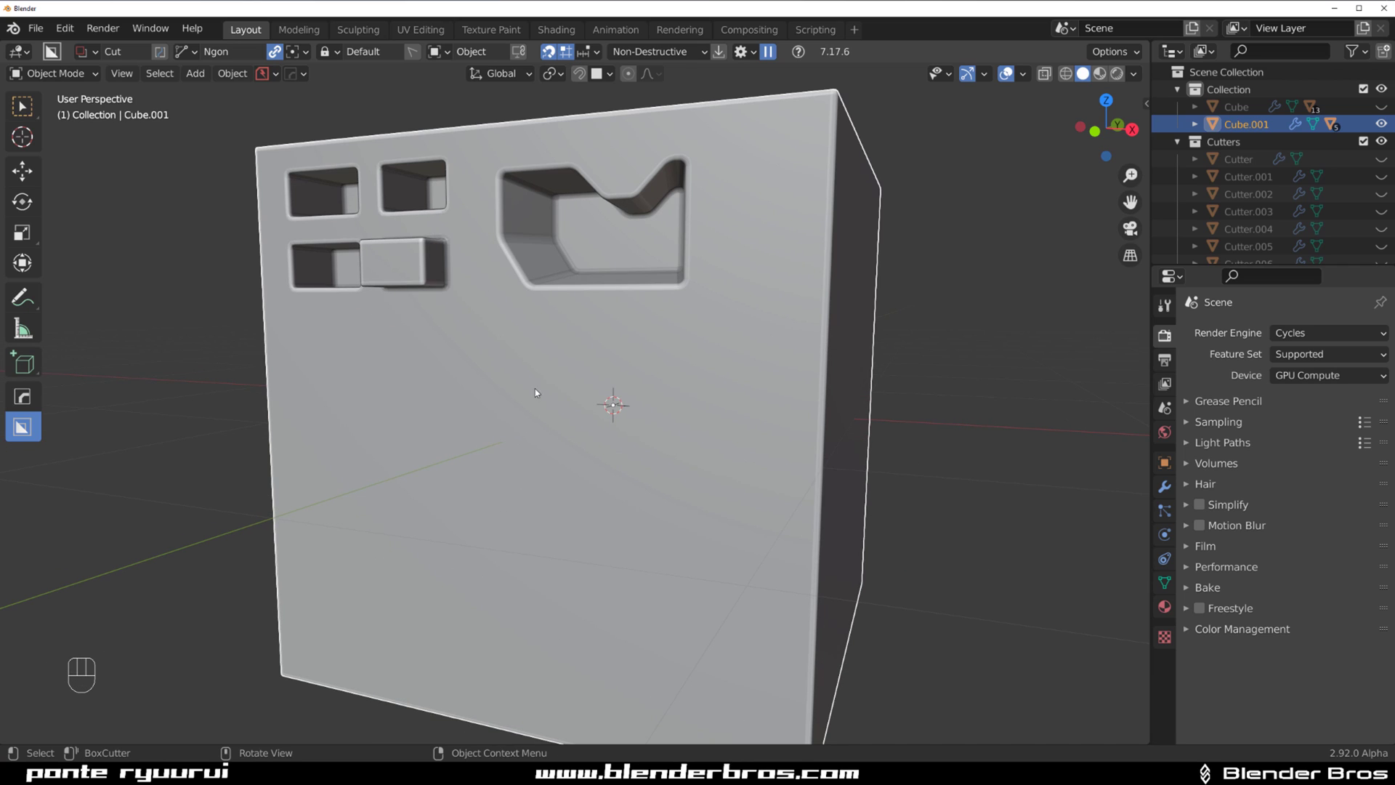
# - Start an Ngon below the lower-left recess and execute it as a Lazorcut to repeat the notched shape there
pyautogui.press('d')
pyautogui.press('ctrl')
pyautogui.moveTo(329, 373)
pyautogui.keyDown('ctrl'); pyautogui.mouseDown()
pyautogui.moveTo(329, 525)
pyautogui.moveTo(389, 536)
pyautogui.moveTo(456, 452)
pyautogui.moveTo(475, 347)
pyautogui.moveTo(450, 456)
pyautogui.moveTo(405, 508)
pyautogui.mouseUp(); pyautogui.keyUp('ctrl')
pyautogui.rightClick(341, 527)
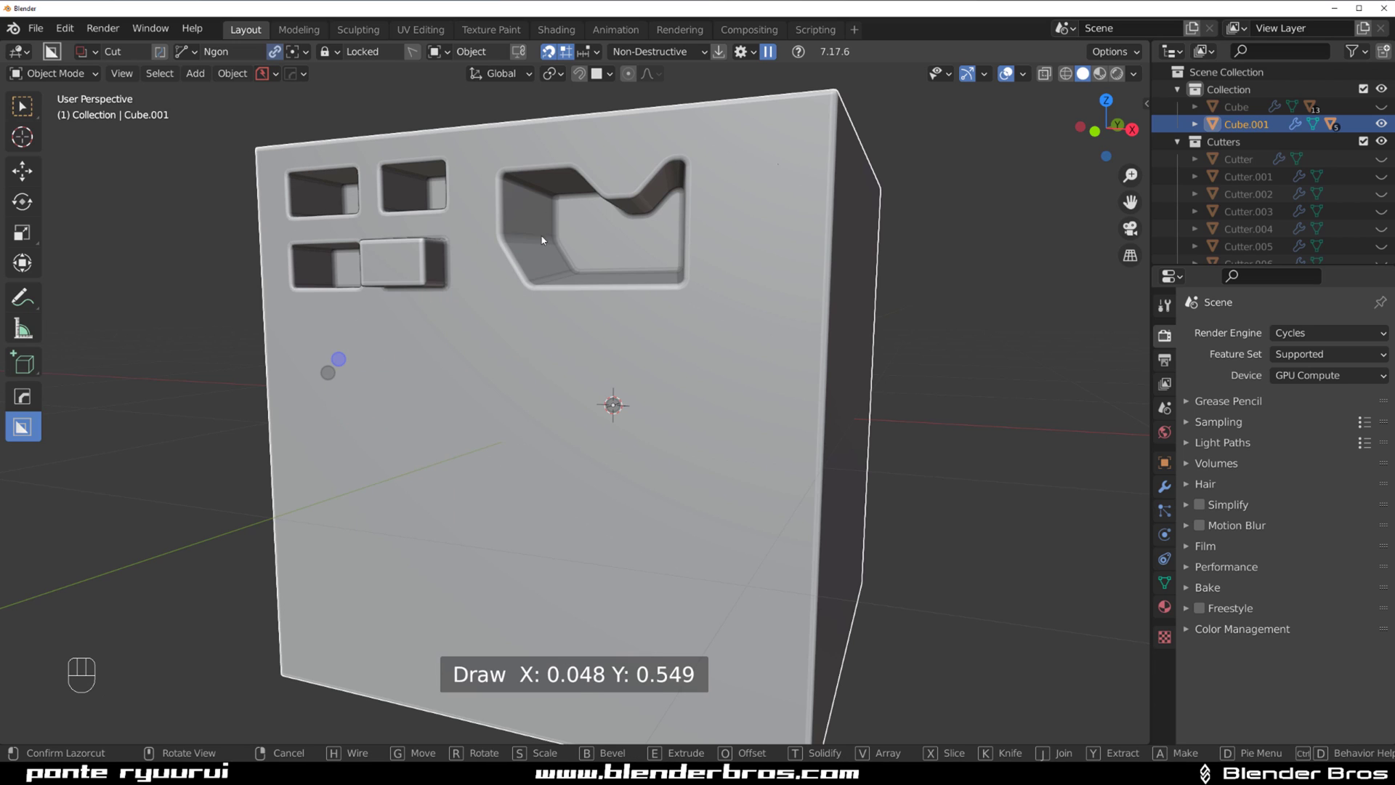
pyautogui.click(586, 58)
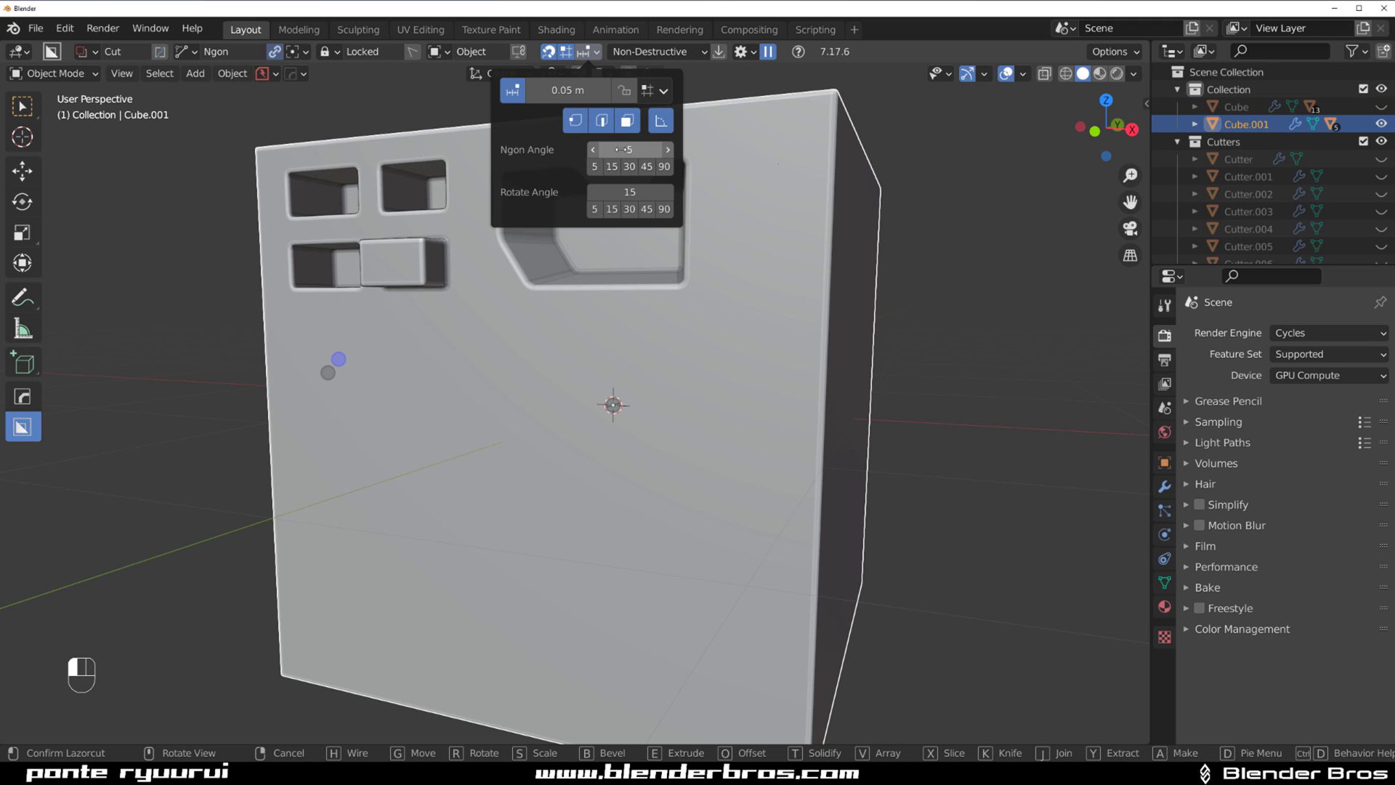
pyautogui.click(357, 356)
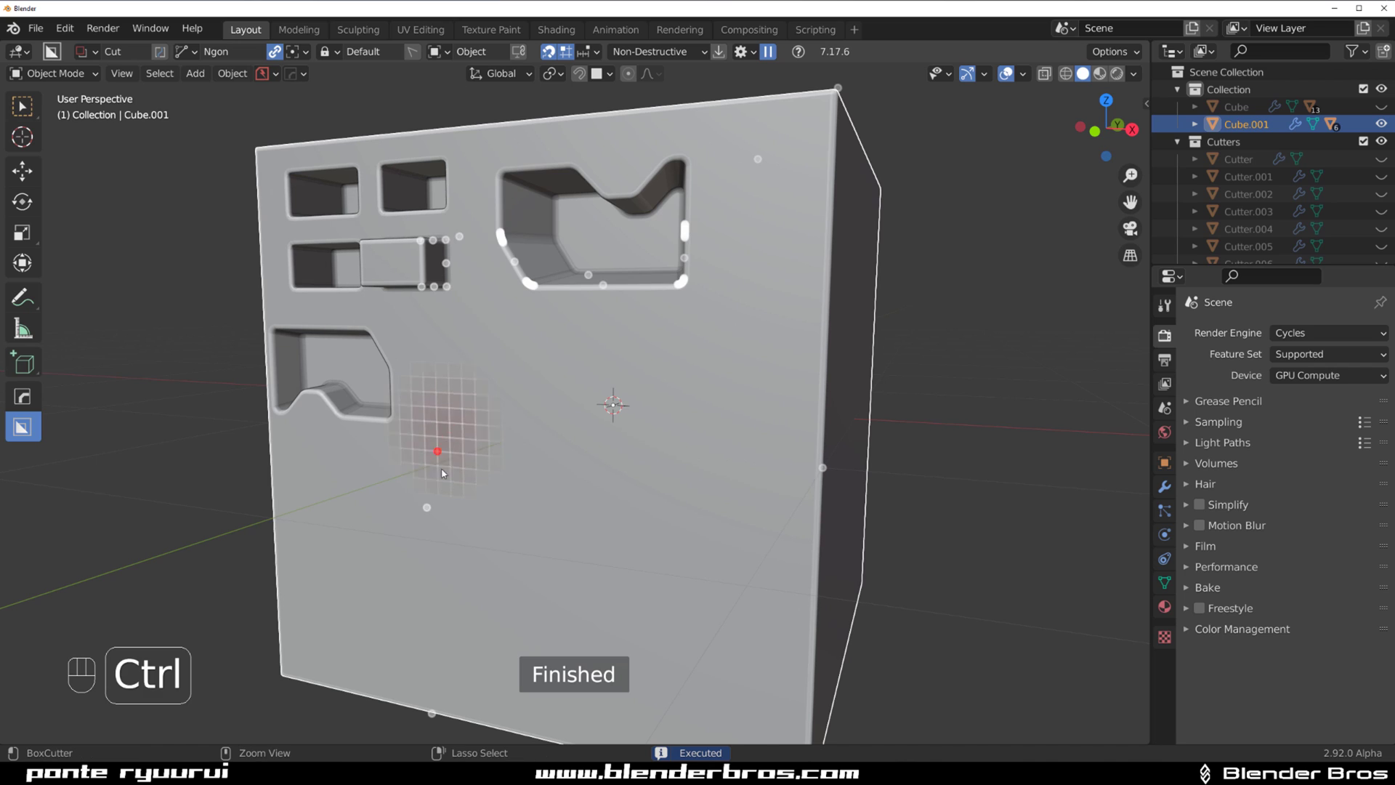
pyautogui.keyDown('ctrl'); pyautogui.click(449, 409); pyautogui.keyUp('ctrl')
pyautogui.keyDown('ctrl'); pyautogui.click(455, 551); pyautogui.keyUp('ctrl')
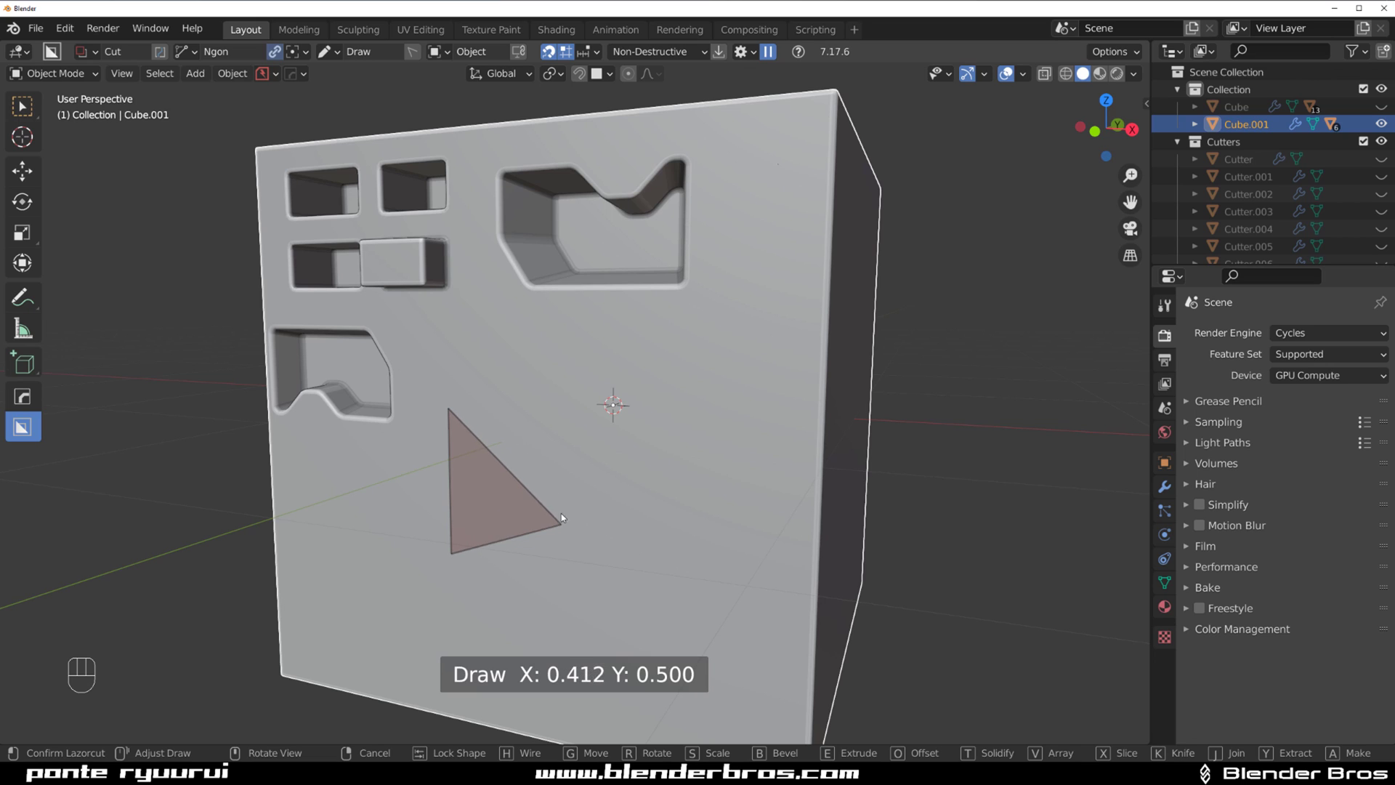
pyautogui.press('Tab')
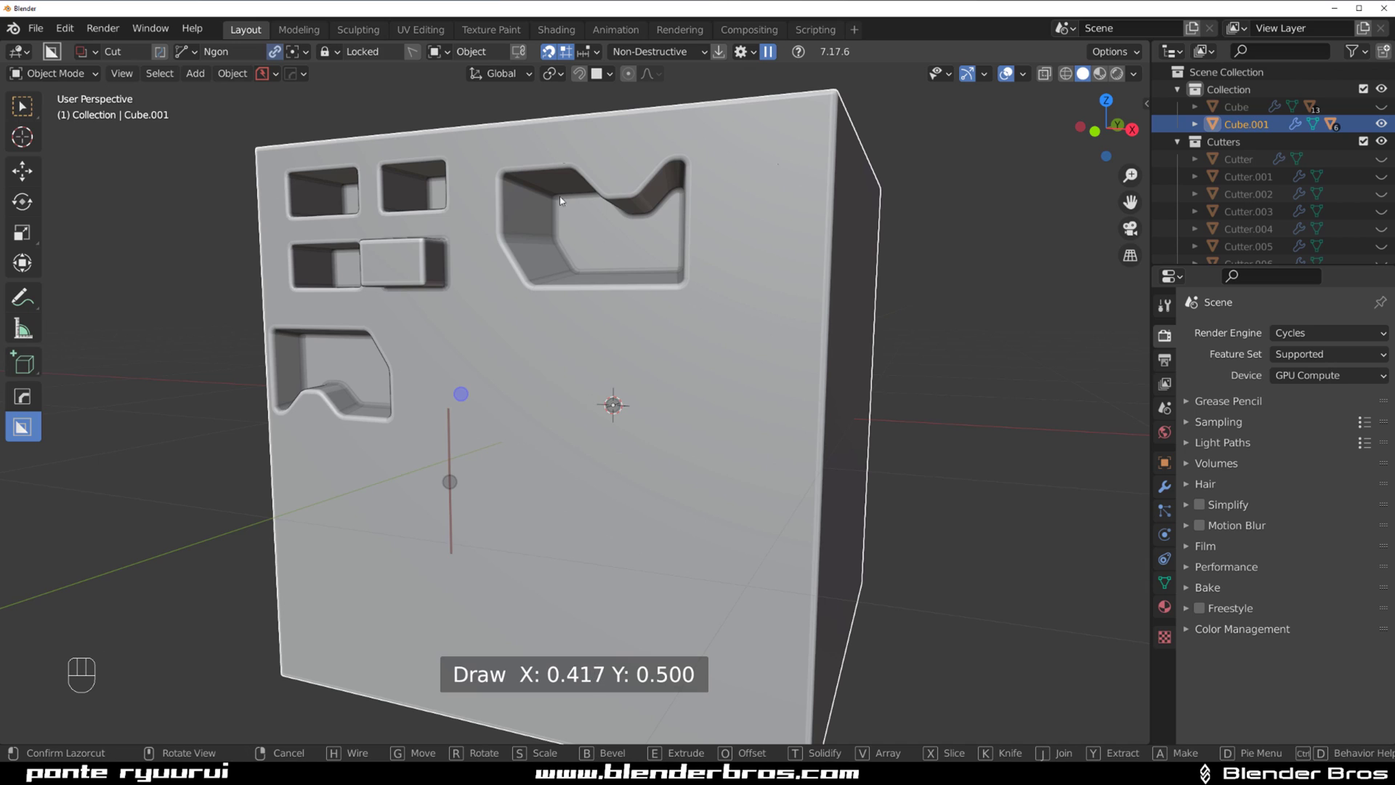
pyautogui.rightClick(582, 333)
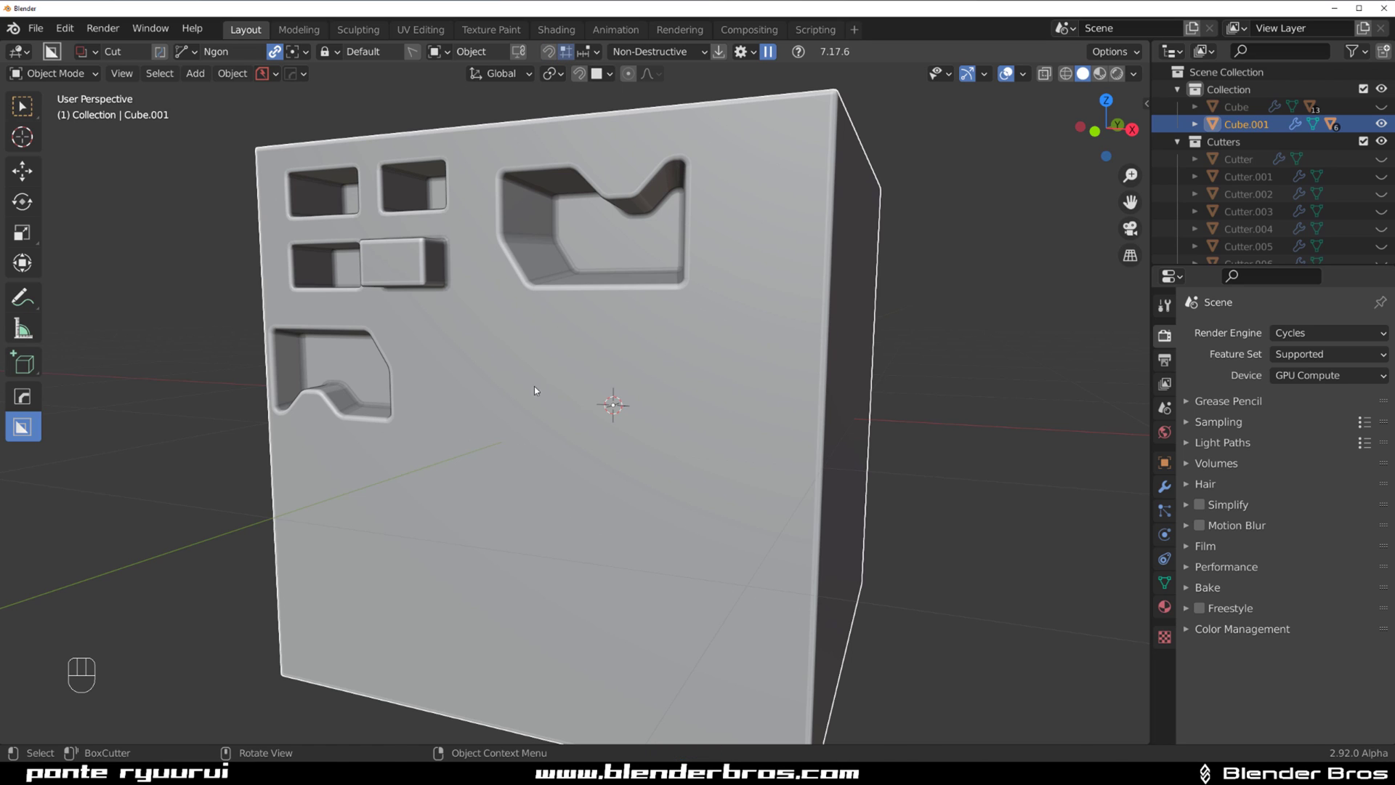
# - Test an angle-snapped Ngon outline with grid snapping off, turn off the angle snapping option, and discard the outline
pyautogui.click(447, 400)
pyautogui.click(656, 412)
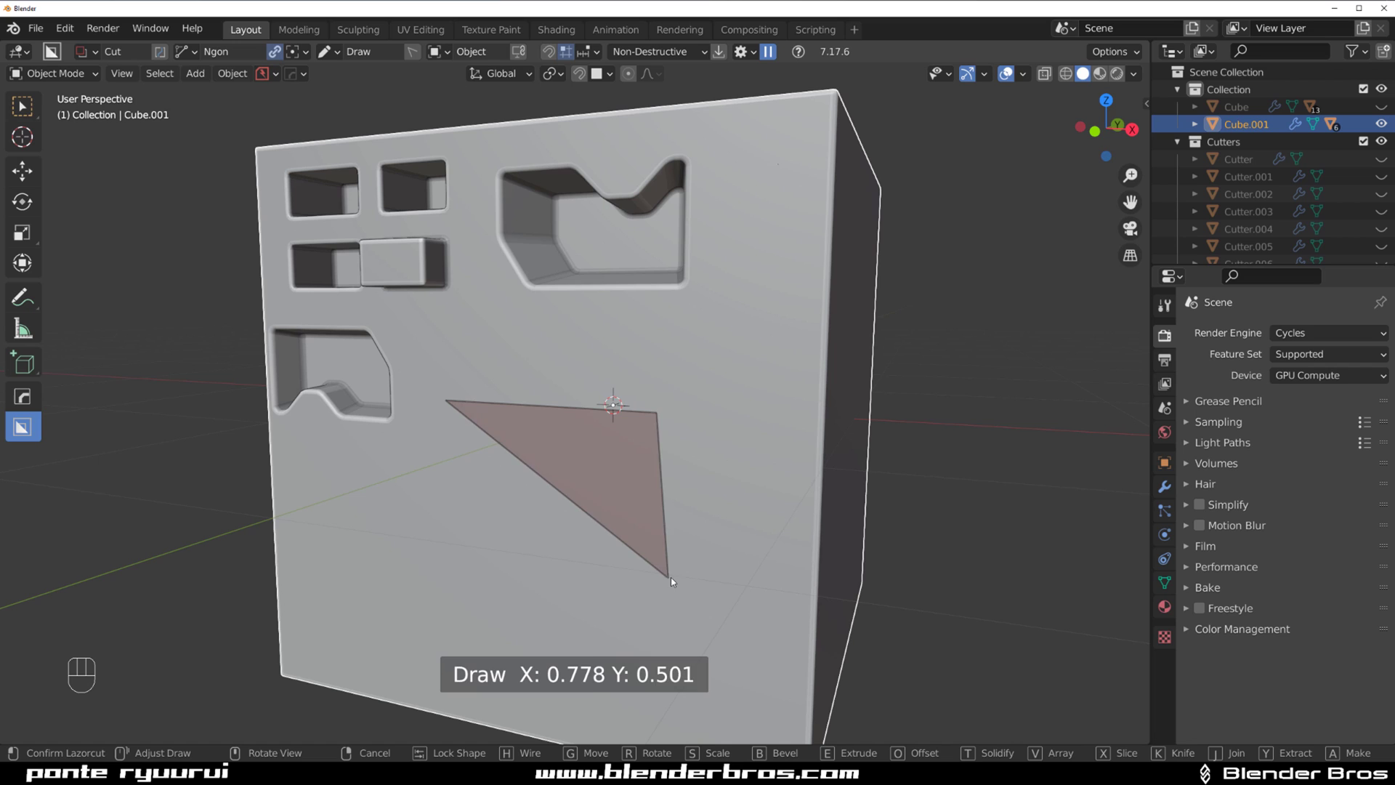
pyautogui.press('ctrl')
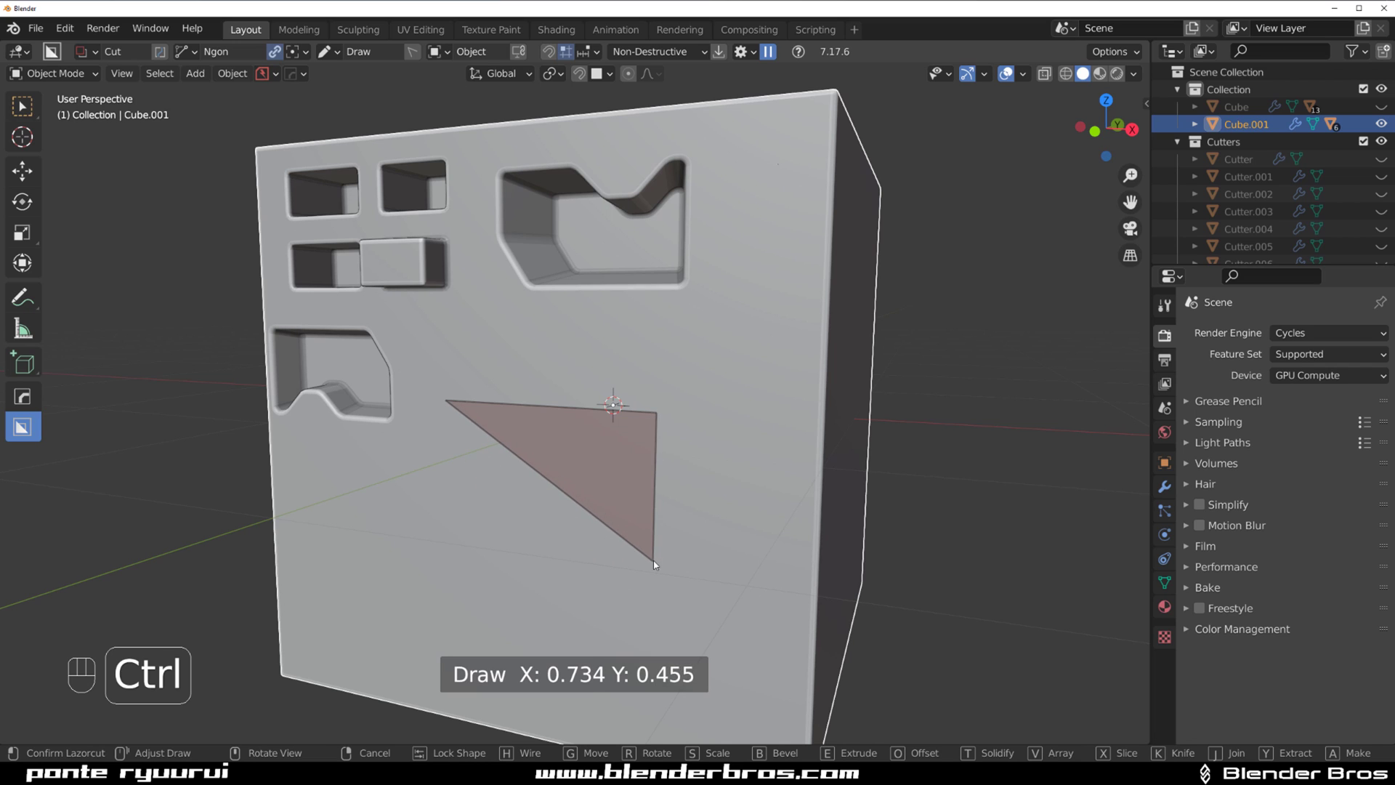
pyautogui.press('Tab')
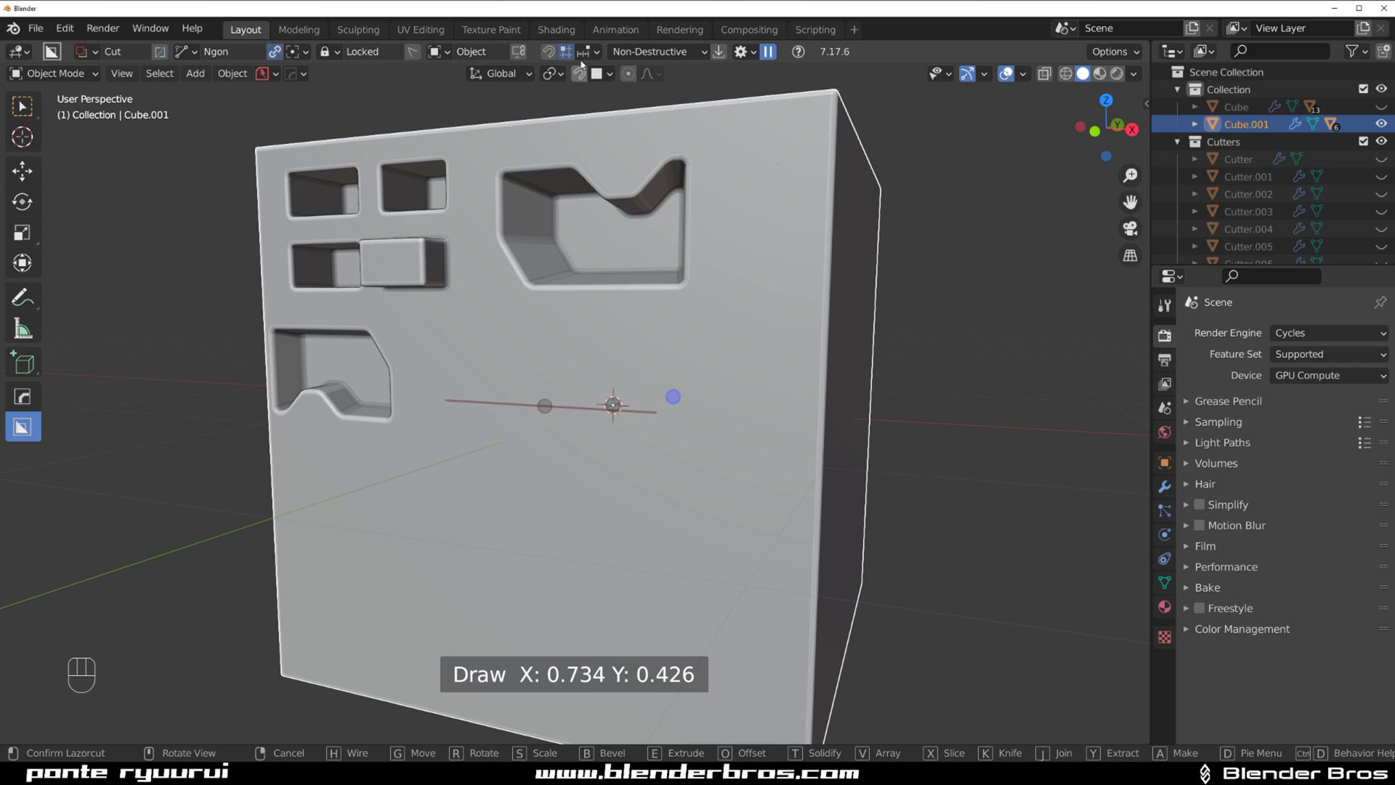
pyautogui.click(587, 50)
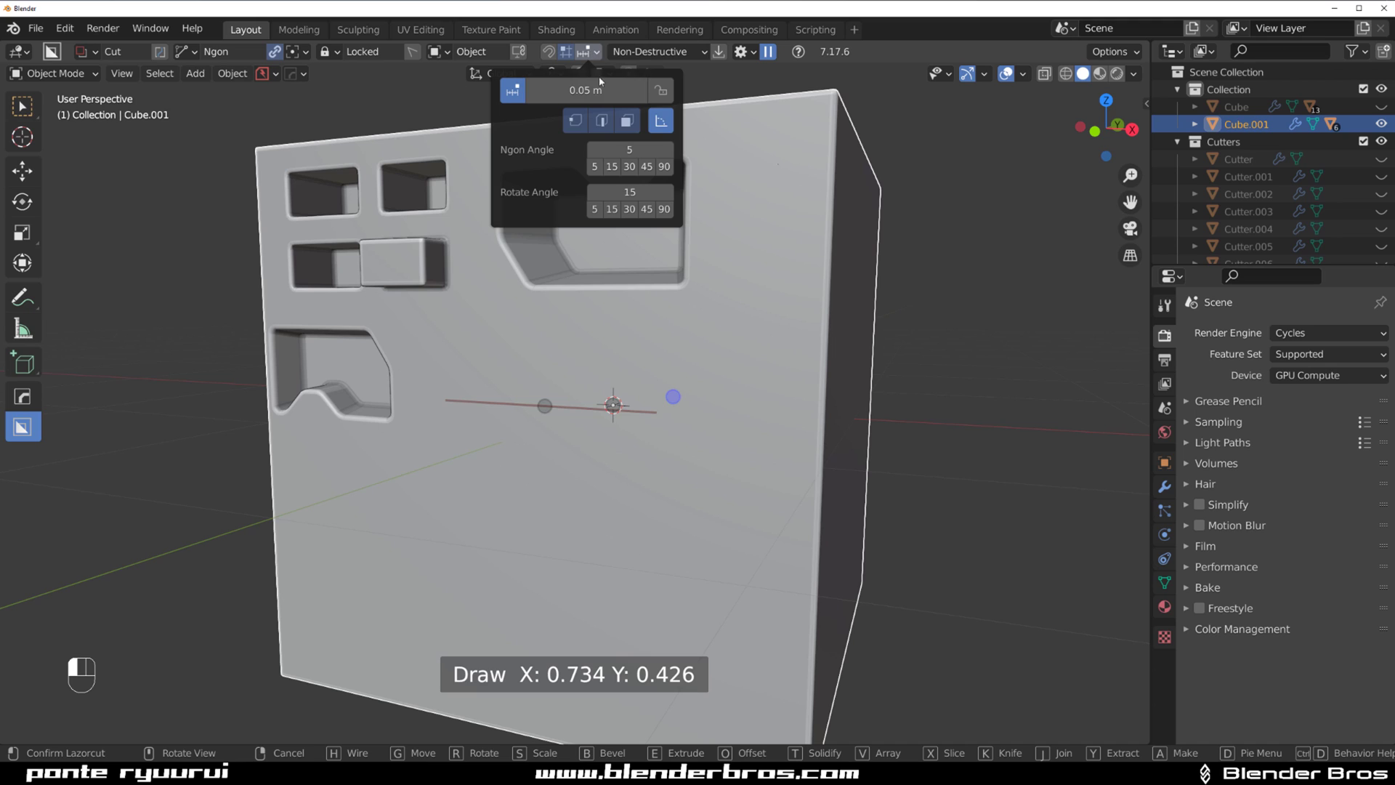
pyautogui.click(662, 131)
pyautogui.rightClick(622, 412)
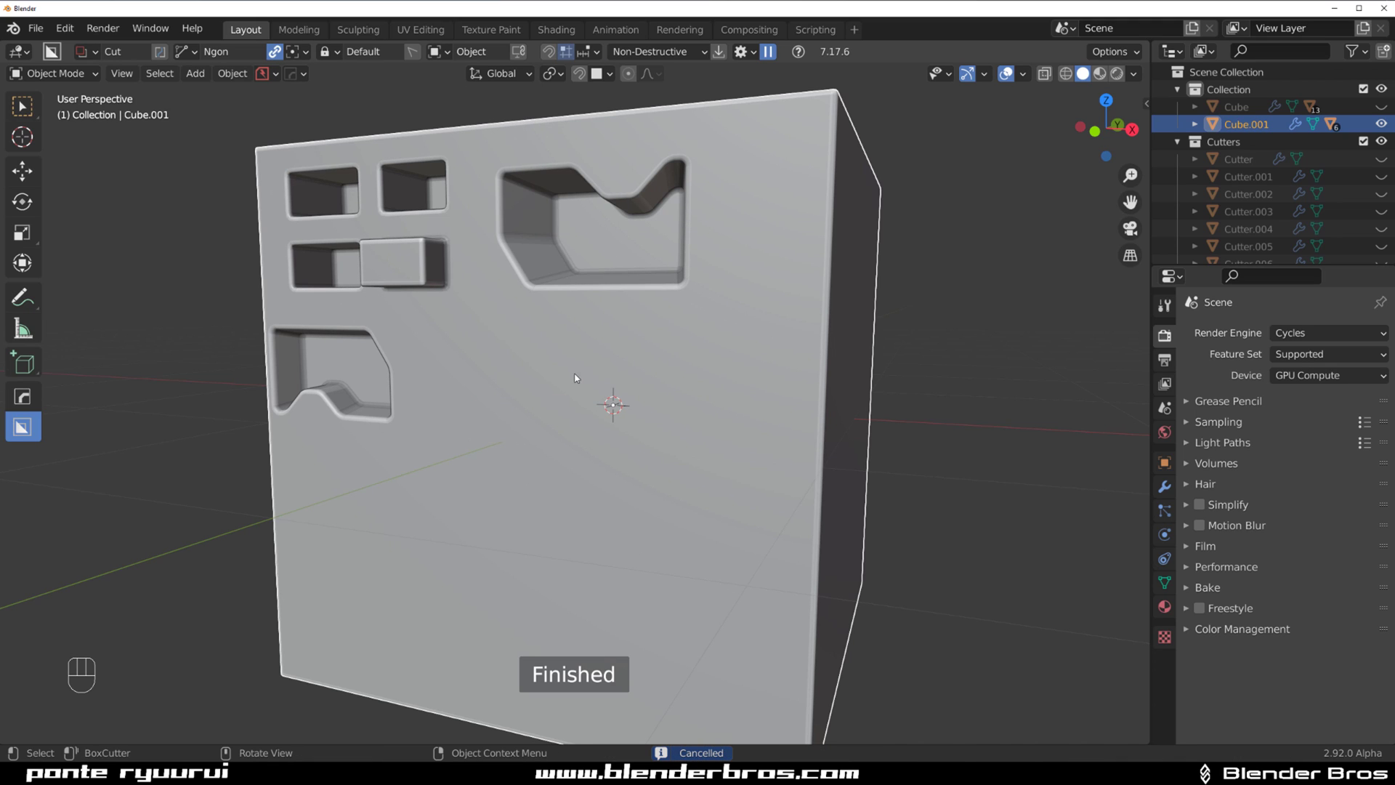
# - Open BoxCutter's pie and review its snapping settings for grid size, Ngon angle and rotate angle
pyautogui.press('d')
pyautogui.click(613, 273)
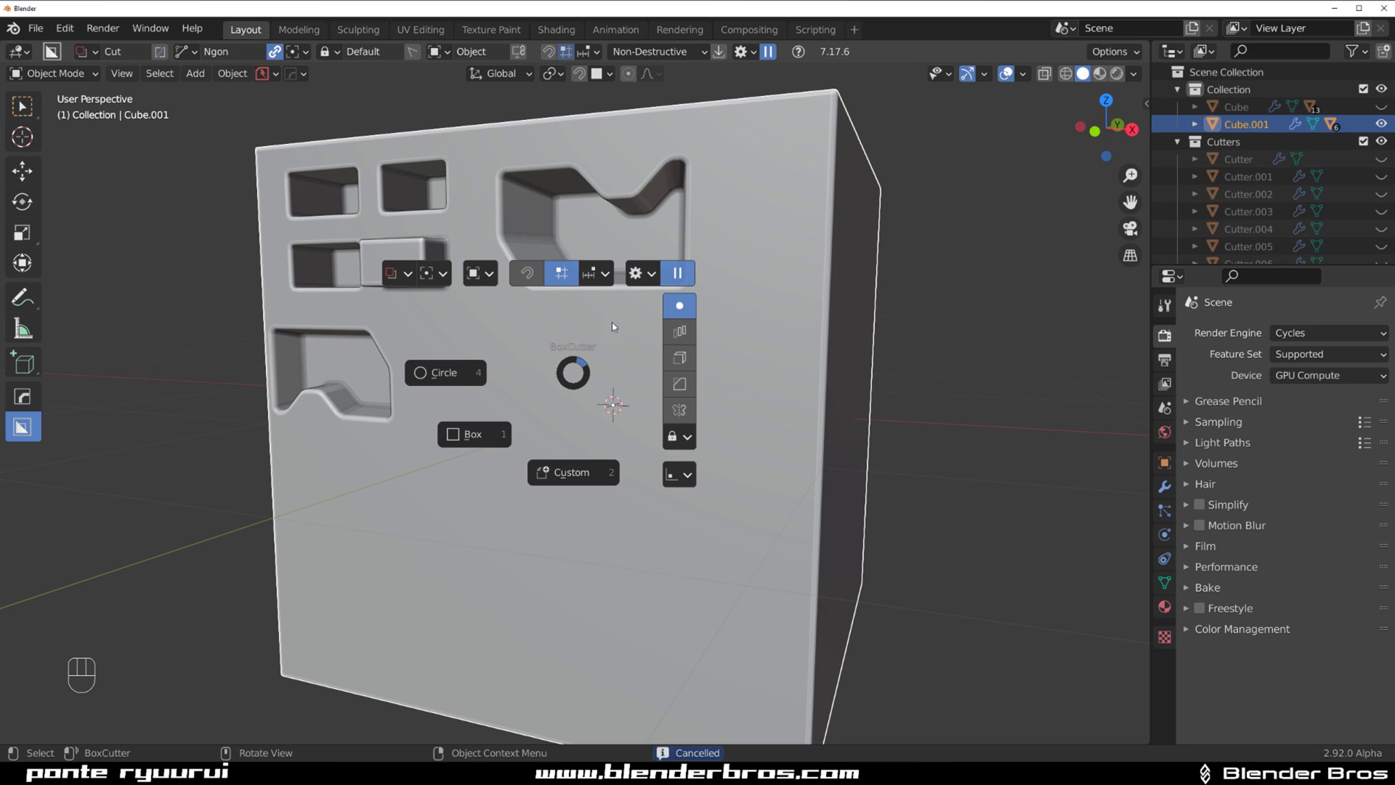
pyautogui.click(651, 275)
pyautogui.click(601, 275)
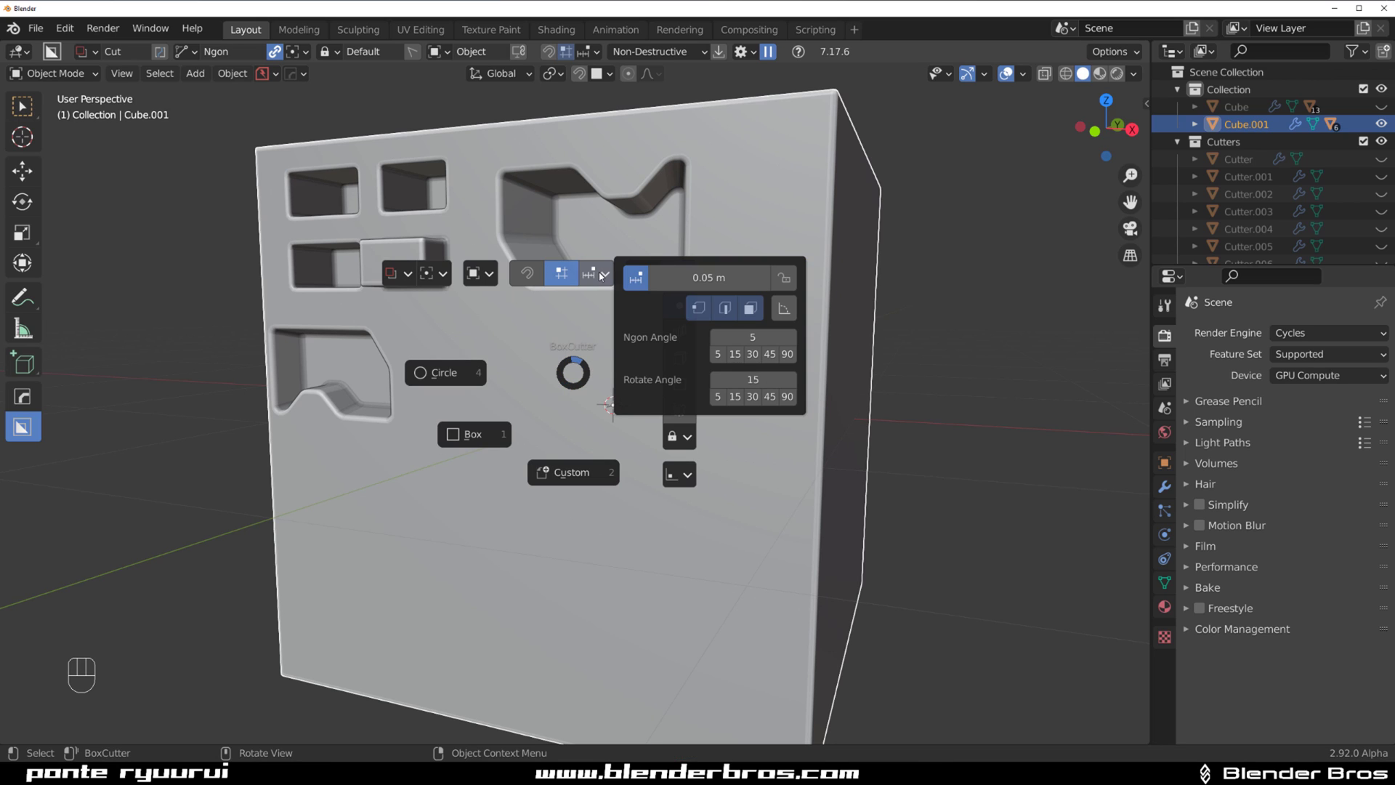
pyautogui.click(785, 277)
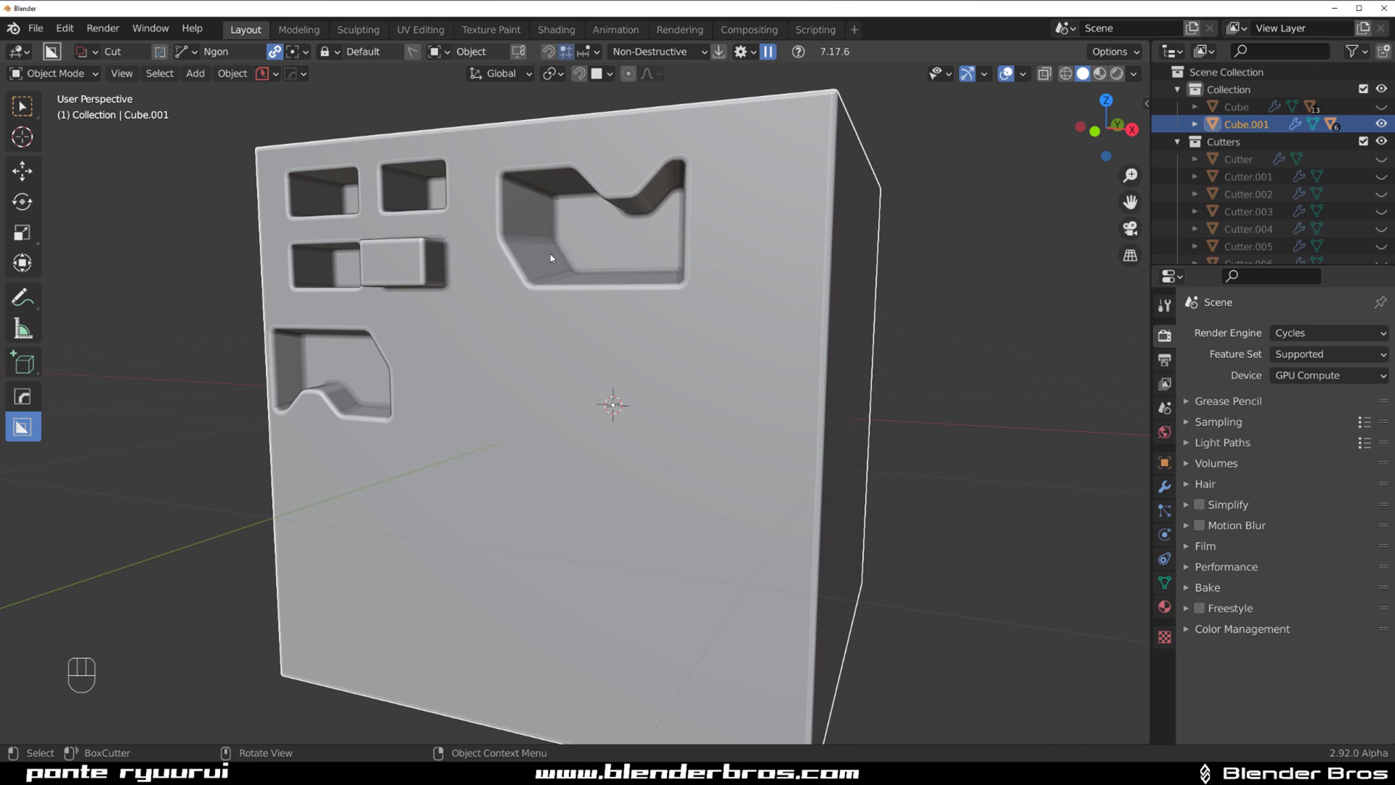
# - Inspect the recesses, the joined block and both Ngon cuts on the cube's front face from several angles
pyautogui.scroll(3, 378, 340)
pyautogui.moveTo(377, 340); pyautogui.dragTo(438, 349, button='middle')
pyautogui.scroll(-3, 509, 356)
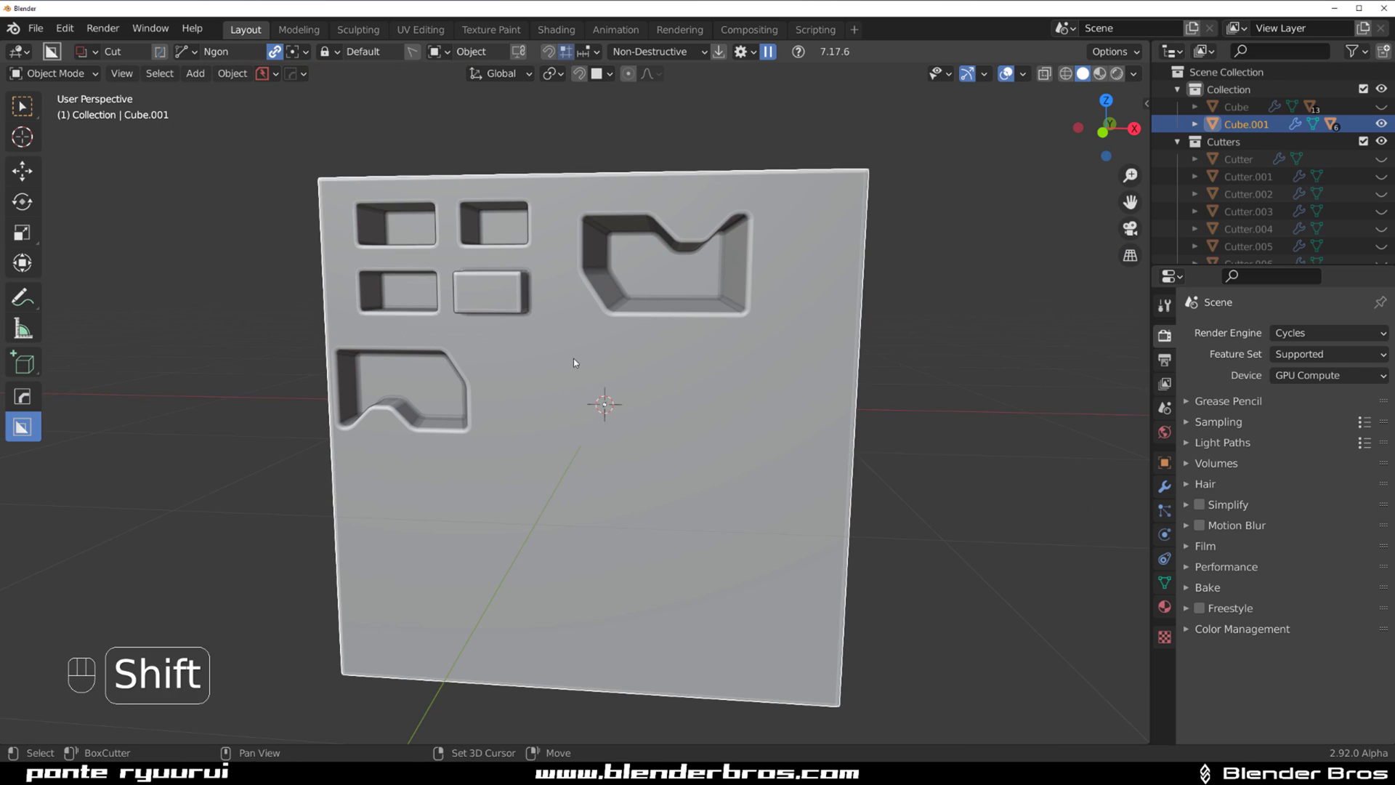
pyautogui.keyDown('shift'); pyautogui.moveTo(574, 359); pyautogui.dragTo(514, 413, button='middle'); pyautogui.keyUp('shift')
pyautogui.scroll(2, 464, 375)
pyautogui.moveTo(463, 375); pyautogui.dragTo(595, 399, button='middle')
pyautogui.scroll(2, 401, 350)
pyautogui.scroll(-3, 595, 399)
# - Switch to the top orthographic view of the cube and enable BoxCutter snapping with the grid
pyautogui.keyDown('alt'); pyautogui.moveTo(621, 460); pyautogui.dragTo(606, 350, button='middle'); pyautogui.keyUp('alt')
pyautogui.press('KP_5')
pyautogui.scroll(2, 586, 378)
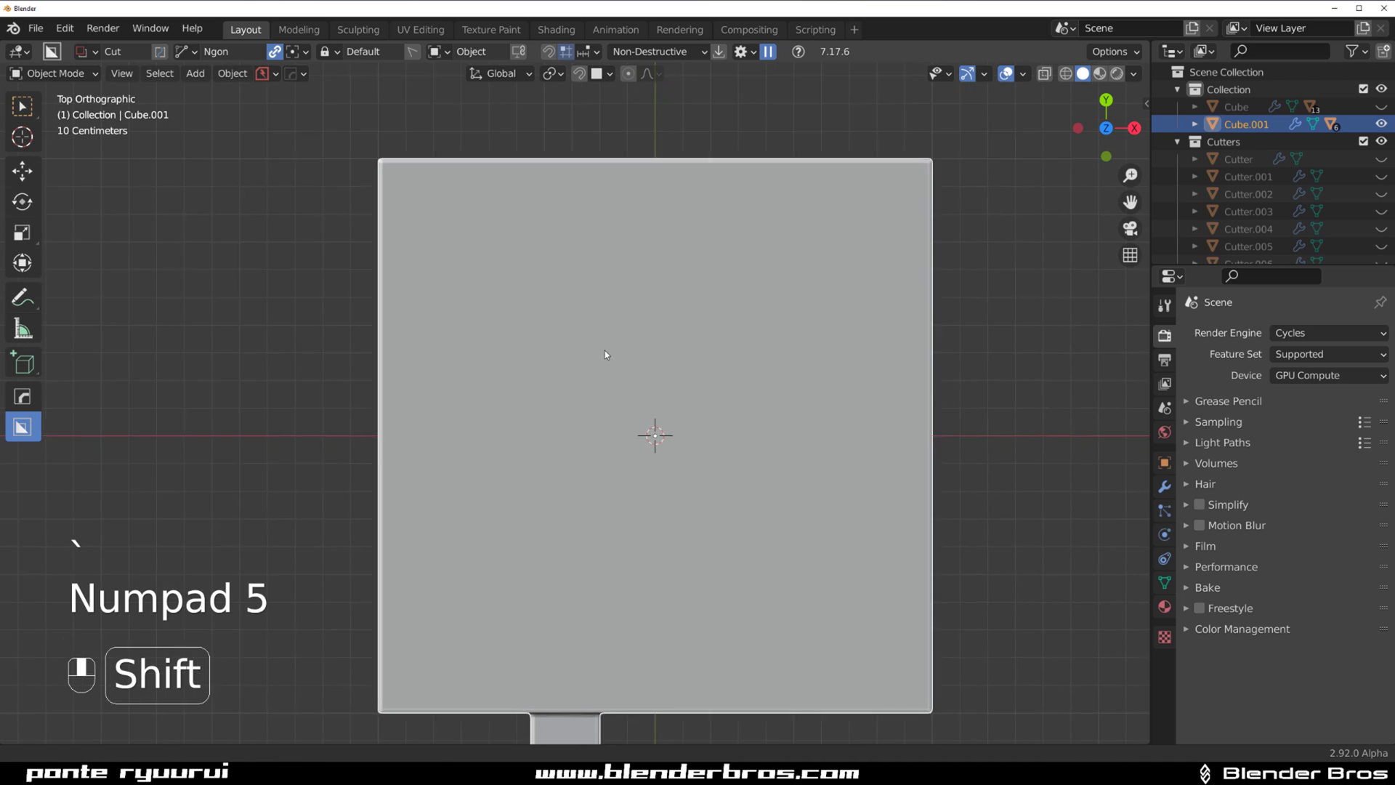
pyautogui.scroll(-1, 543, 327)
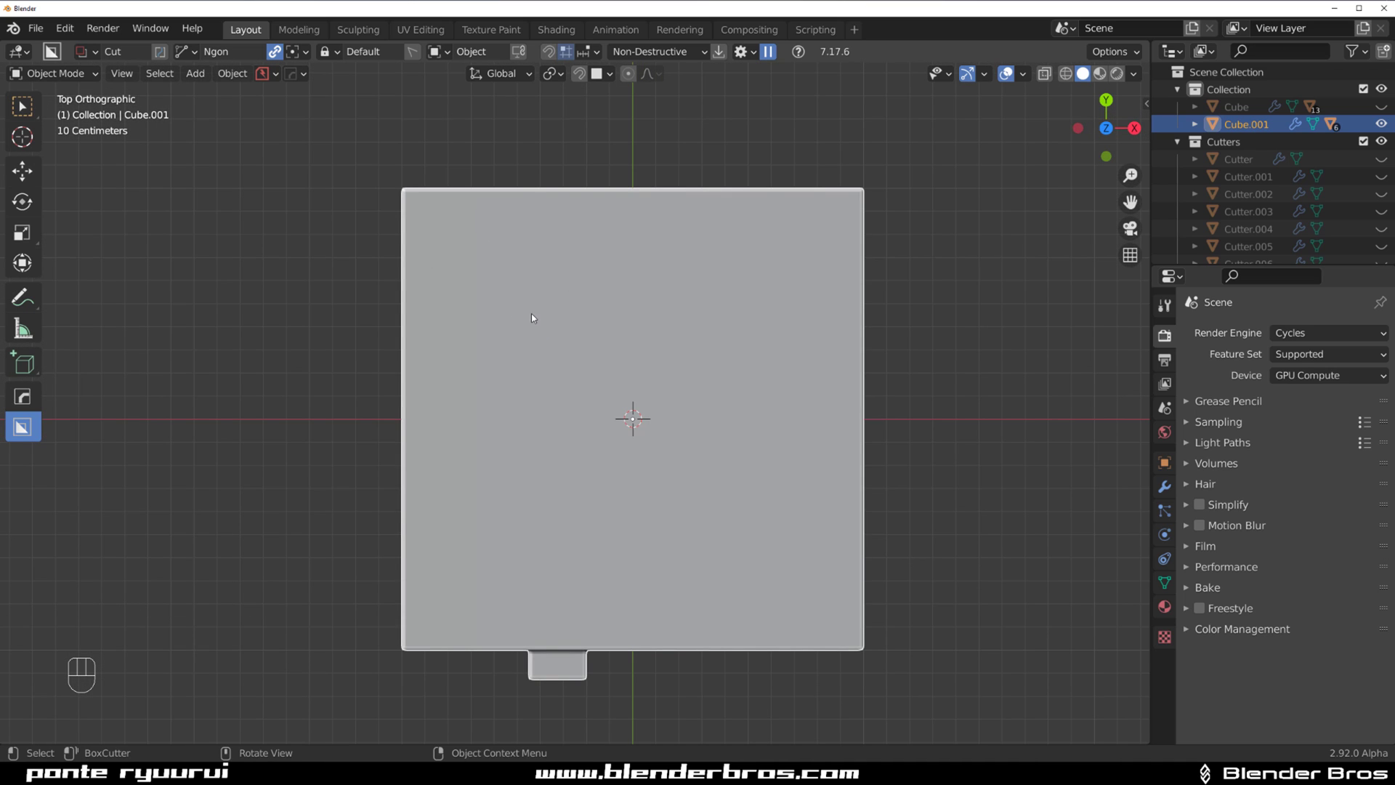
pyautogui.press('ctrl')
pyautogui.press('ctrl')
pyautogui.click(548, 51)
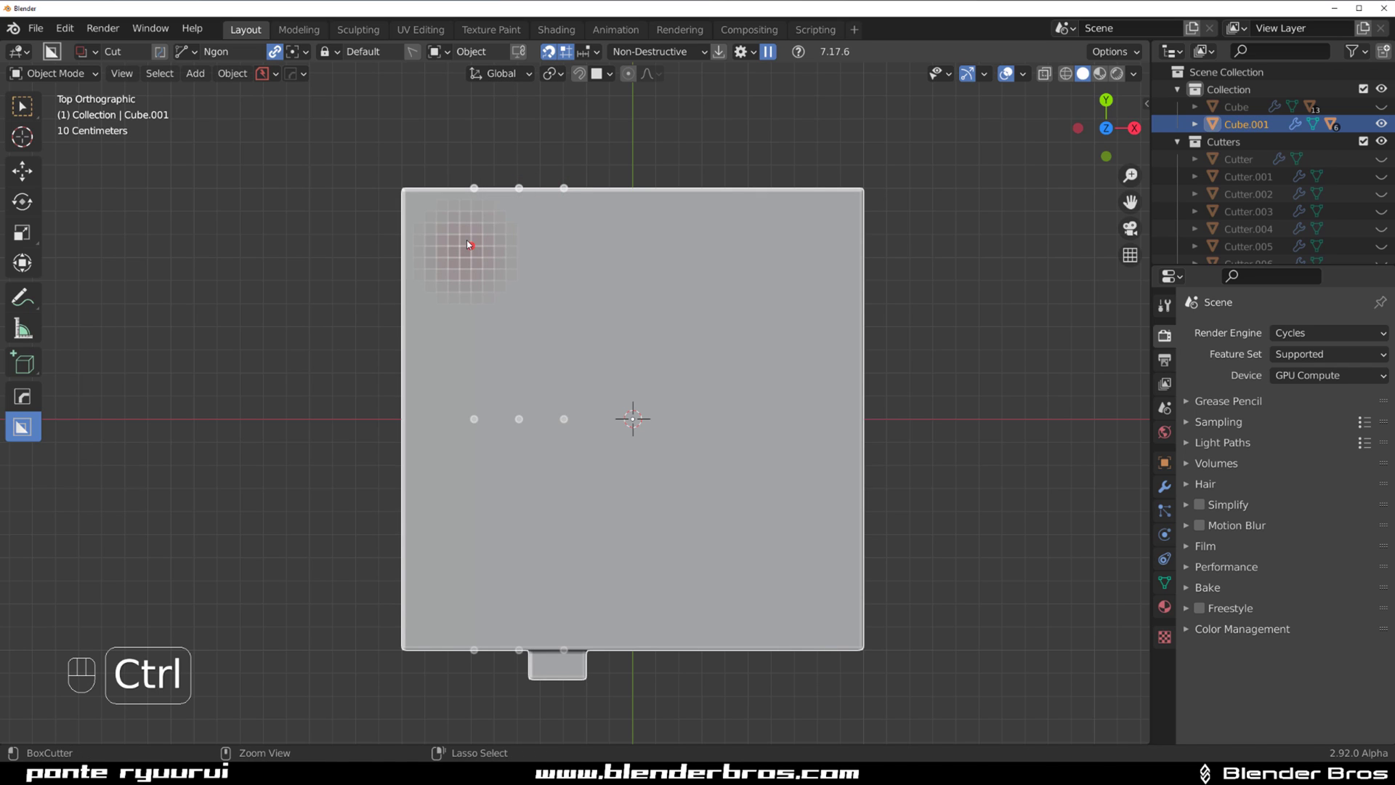
# - Lazorcut a grid-snapped five-sided Ngon hole with a slanted lower-left corner near the top face's upper edge, about 0.75 wide and 0.35 high
pyautogui.keyDown('ctrl'); pyautogui.moveTo(471, 243); pyautogui.dragTo(603, 265); pyautogui.keyUp('ctrl')
pyautogui.keyDown('ctrl'); pyautogui.click(643, 246); pyautogui.keyUp('ctrl')
pyautogui.keyDown('ctrl'); pyautogui.click(644, 328); pyautogui.keyUp('ctrl')
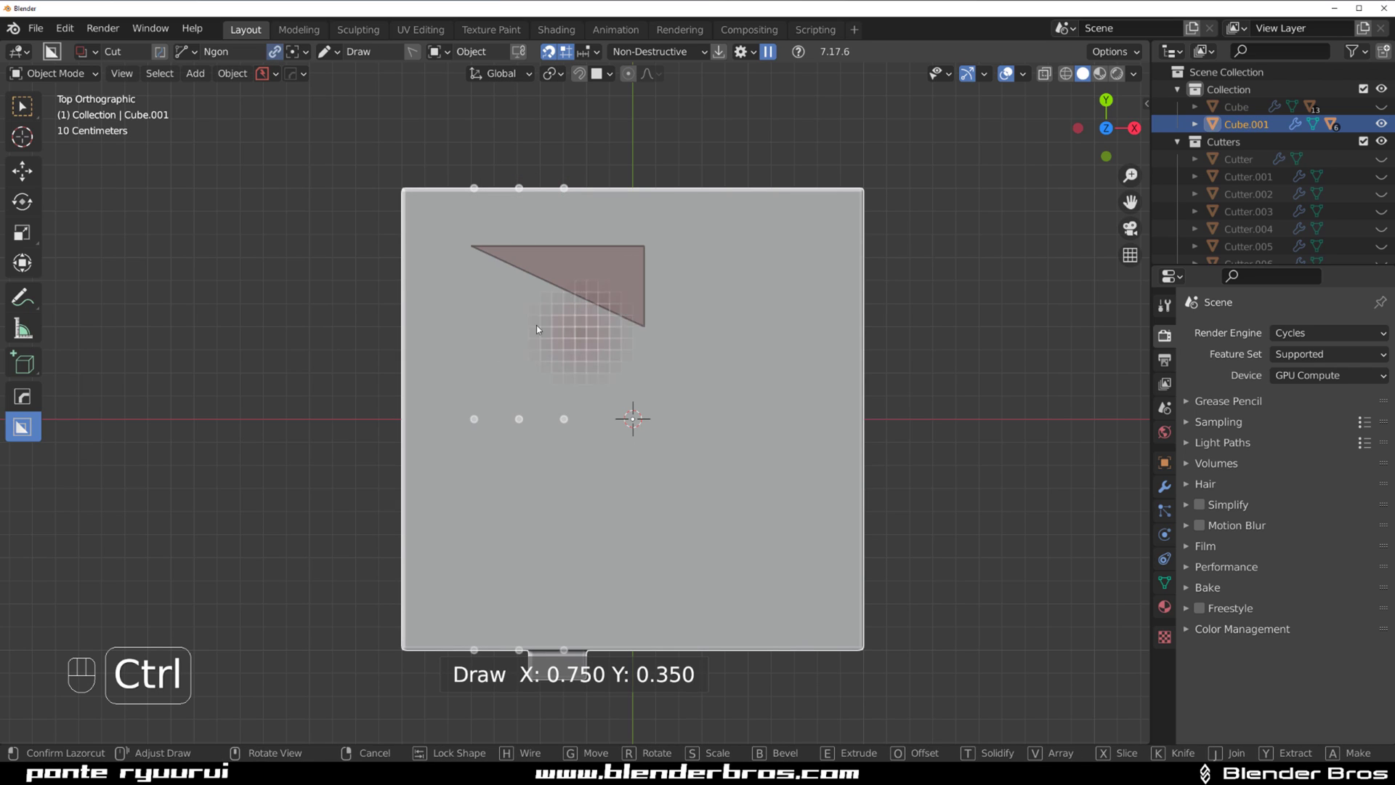
pyautogui.keyDown('ctrl'); pyautogui.click(528, 327); pyautogui.keyUp('ctrl')
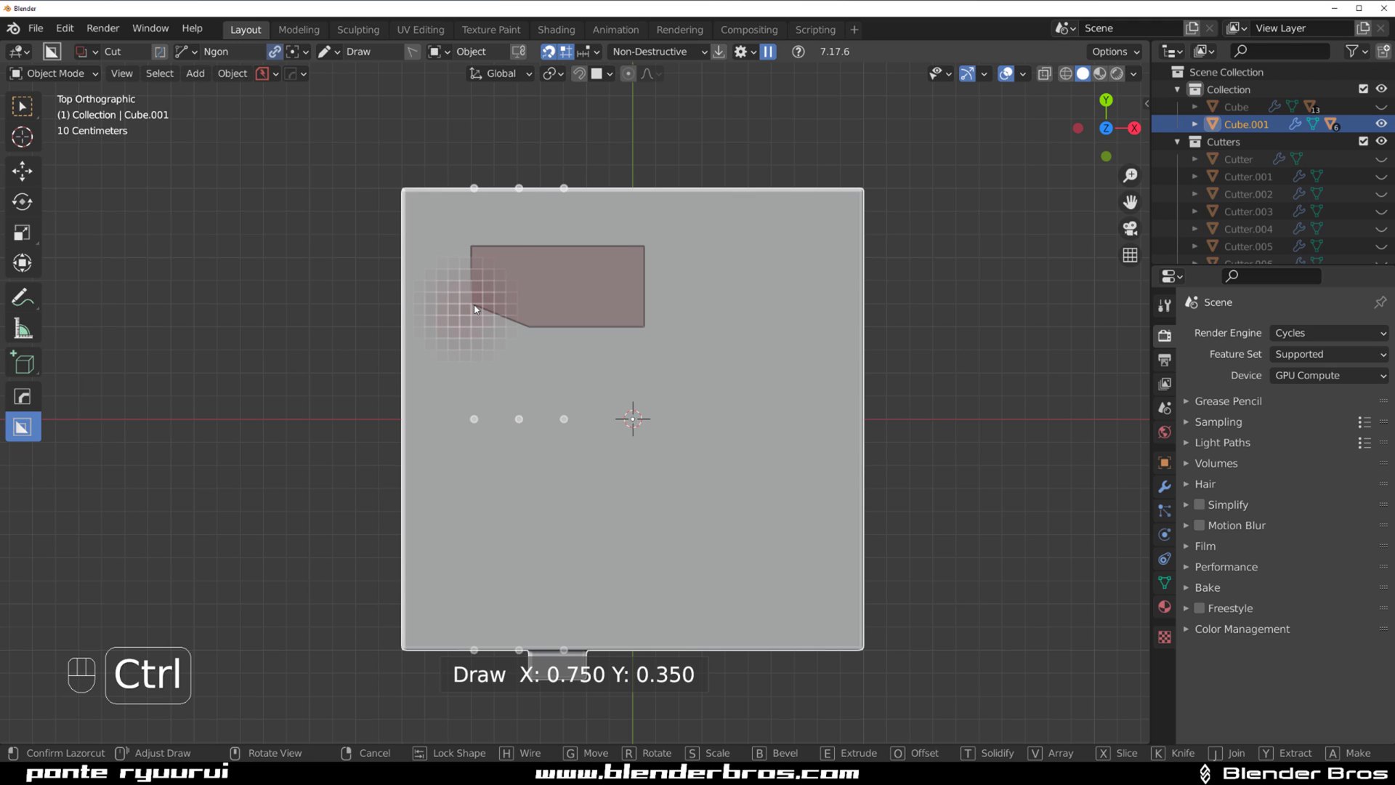
pyautogui.click(475, 308)
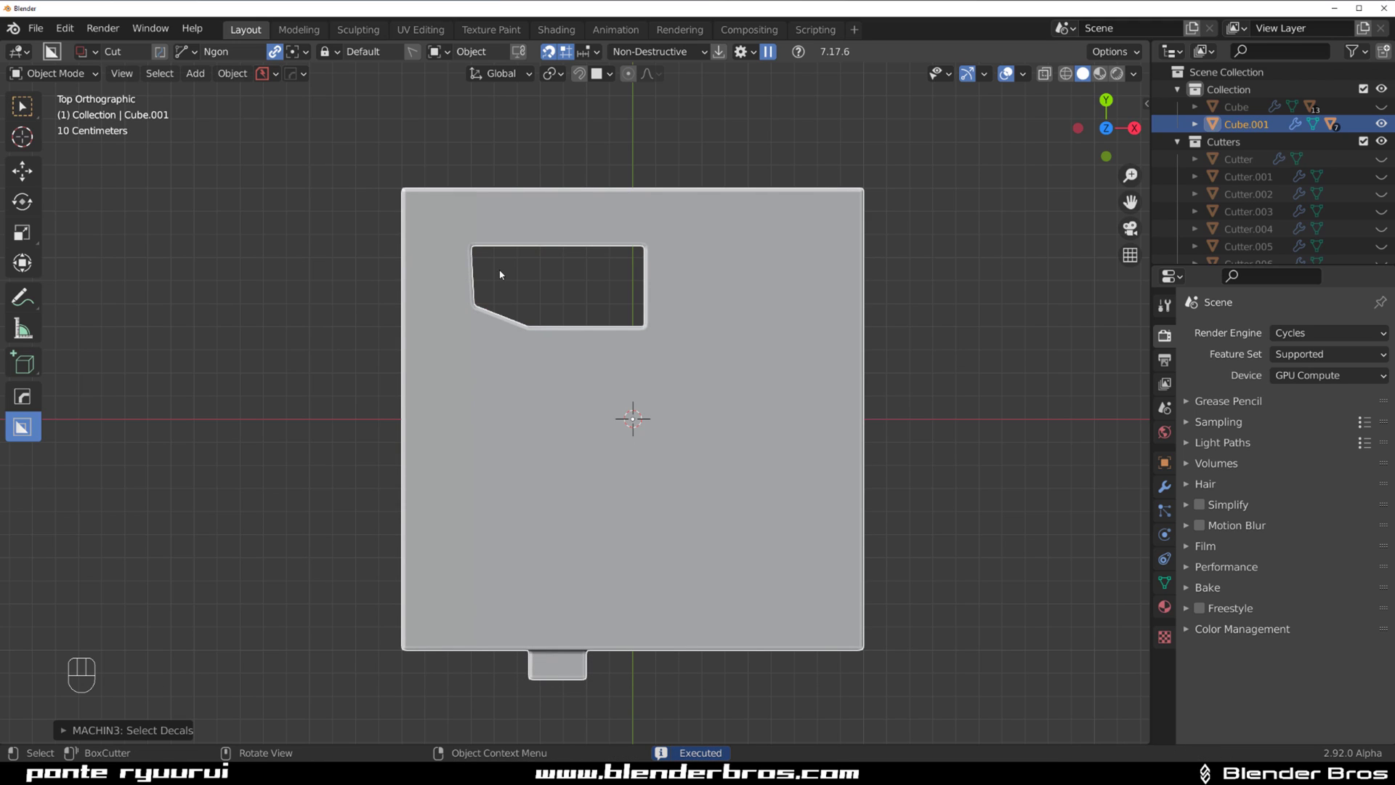
# - Lazorcut a slanted four-sided Ngon hole below the first cutout, about 0.6 wide and 0.3 high
pyautogui.press('ctrl')
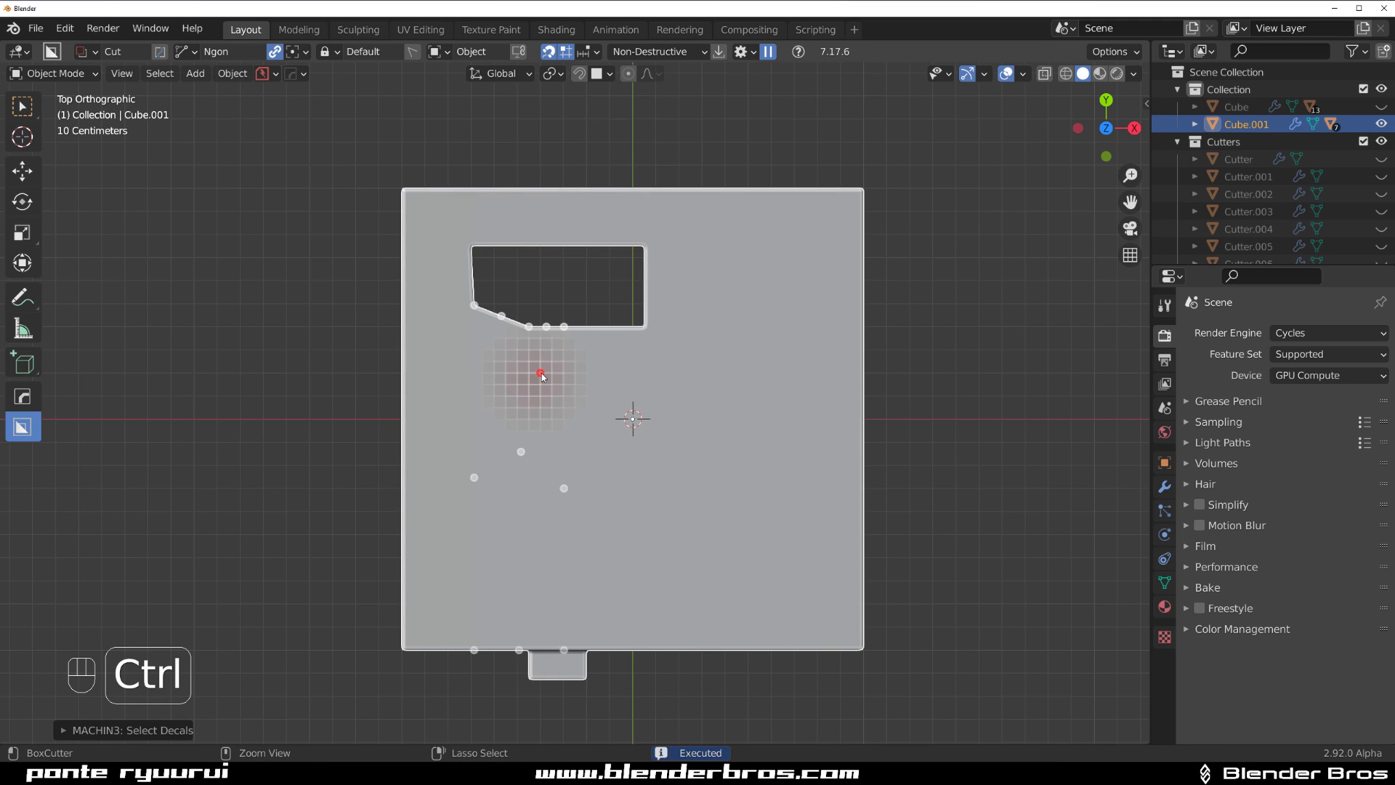
pyautogui.keyDown('ctrl'); pyautogui.click(574, 345); pyautogui.keyUp('ctrl')
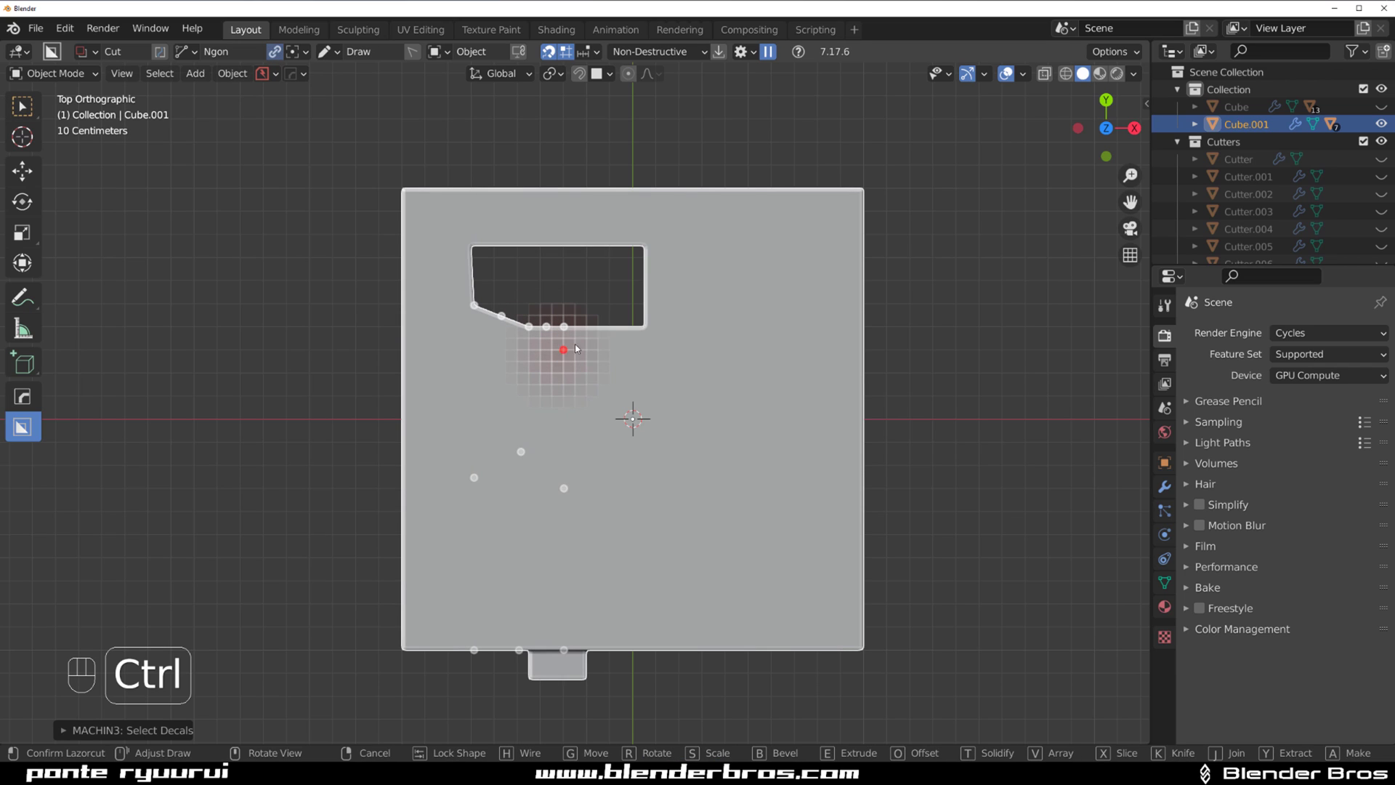
pyautogui.click(690, 350)
pyautogui.click(679, 420)
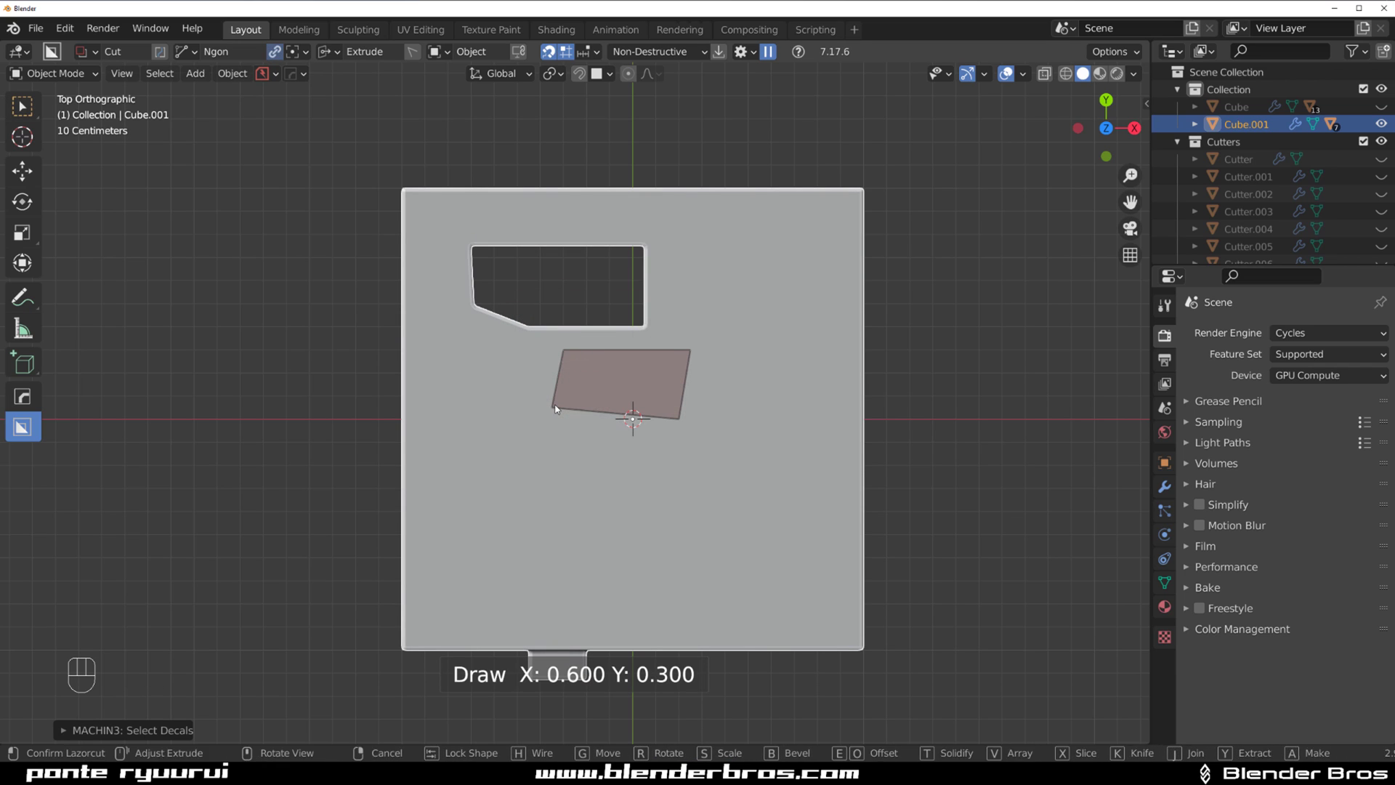
pyautogui.click(556, 410)
pyautogui.press('ctrl')
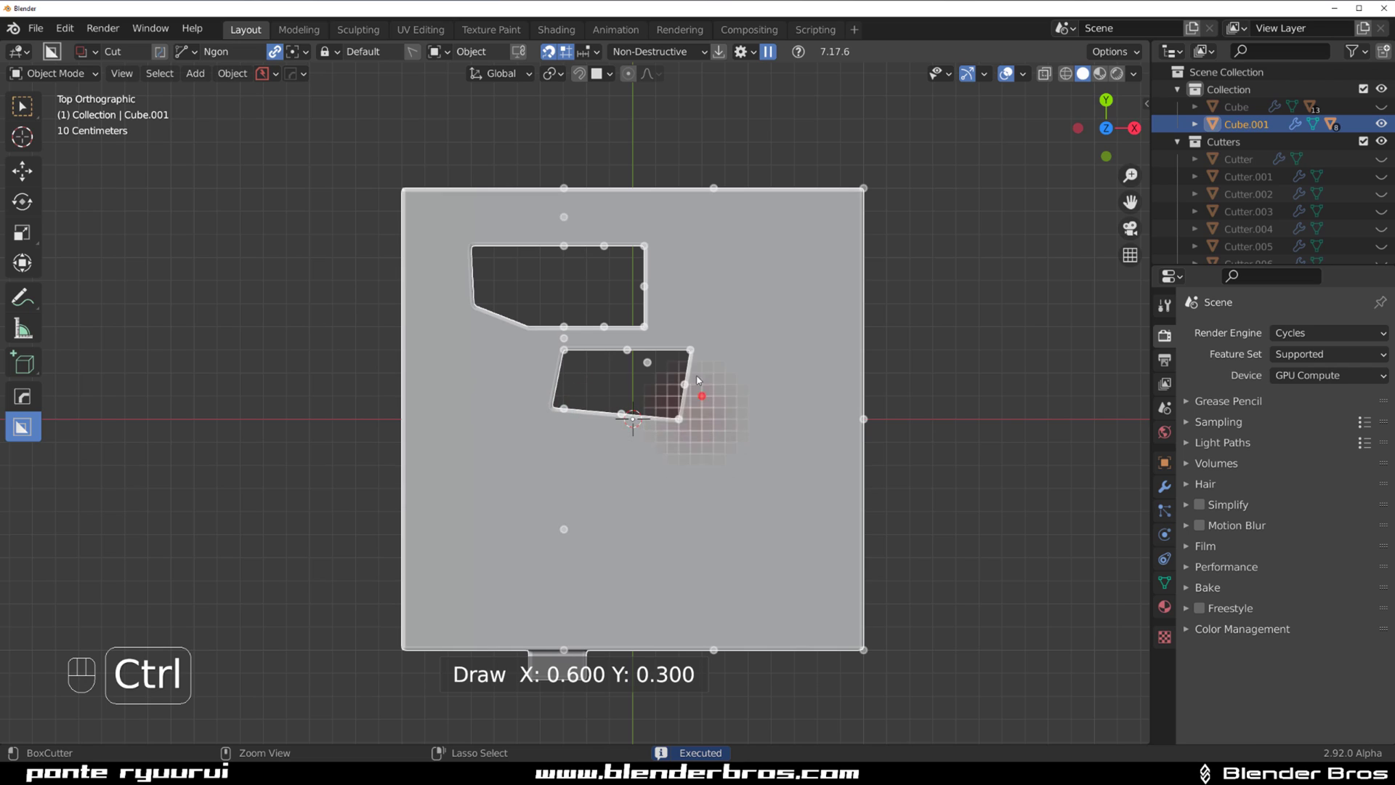
pyautogui.keyDown('ctrl'); pyautogui.click(682, 330); pyautogui.keyUp('ctrl')
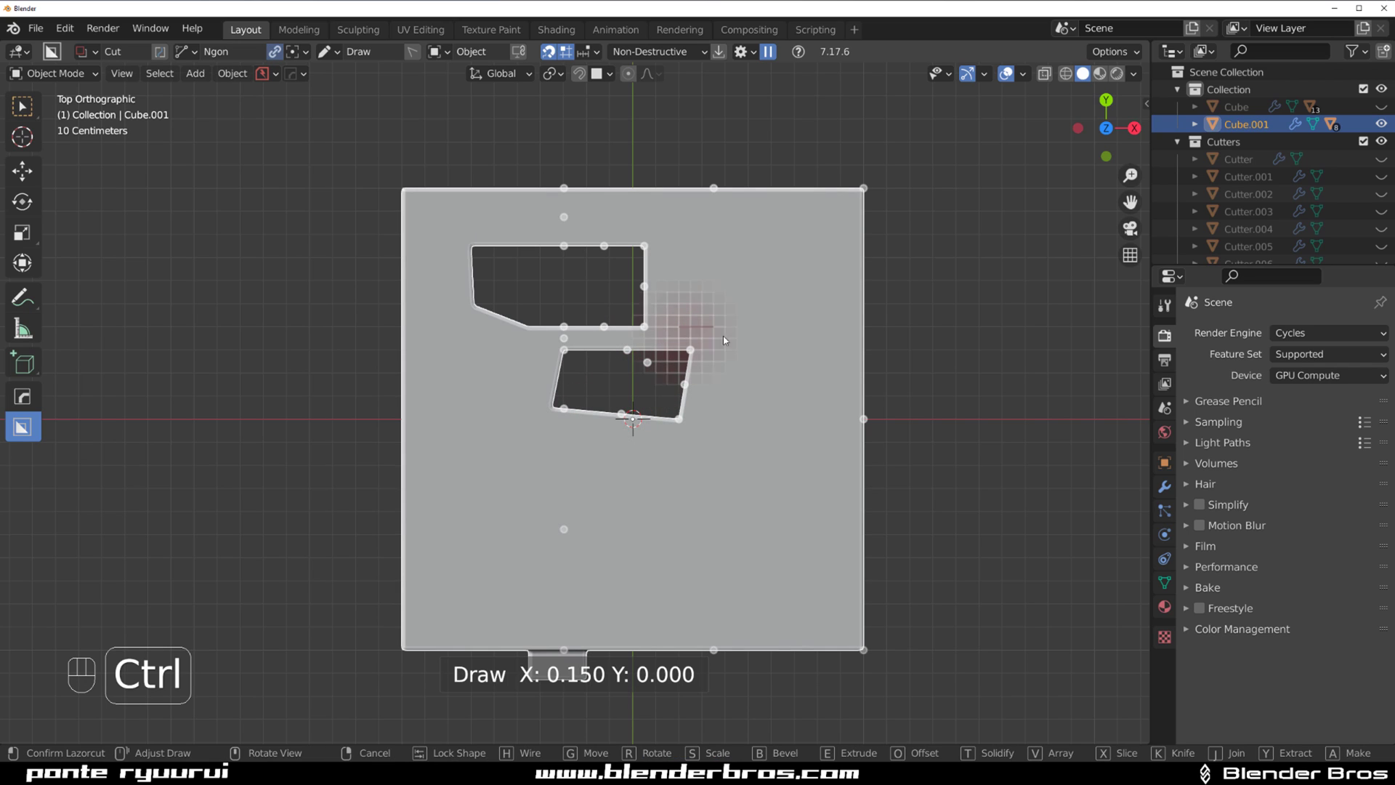
pyautogui.keyDown('ctrl'); pyautogui.click(766, 320); pyautogui.keyUp('ctrl')
pyautogui.press('Tab')
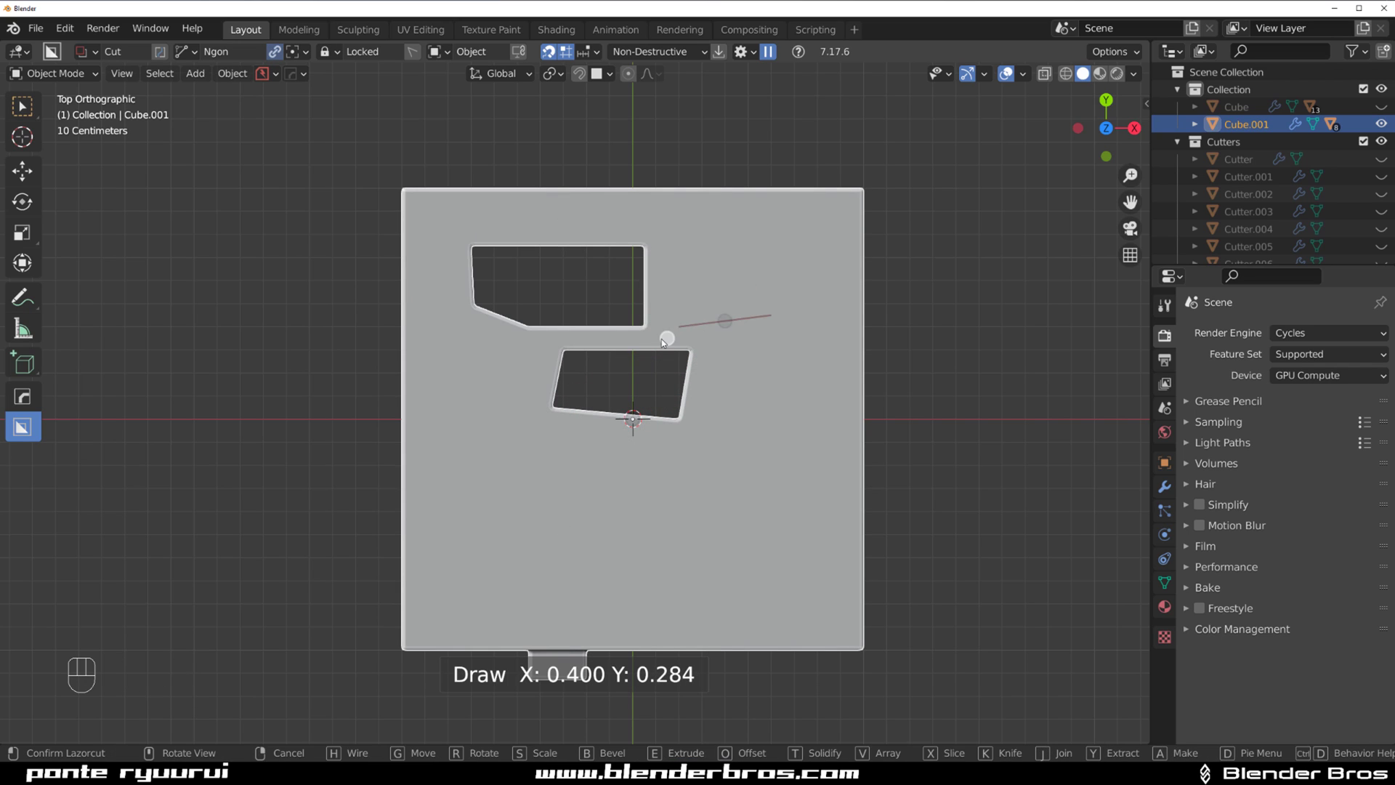
pyautogui.click(699, 334)
# - Lazorcut a four-sided Ngon hole with a vertical left side and sloping right side beside the first cutout, about 0.3 wide at its base
pyautogui.press('ctrl')
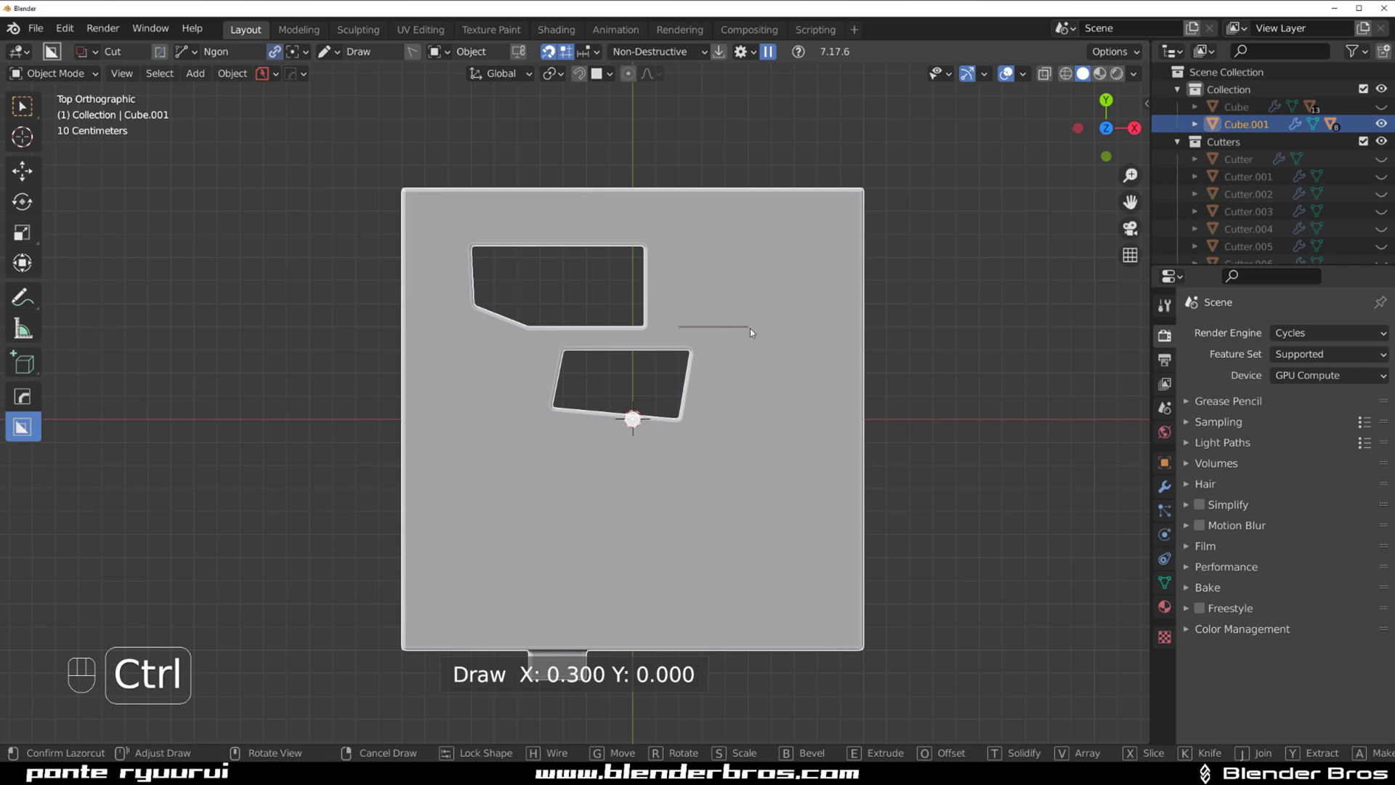
pyautogui.keyDown('ctrl'); pyautogui.click(749, 327); pyautogui.keyUp('ctrl')
pyautogui.keyDown('ctrl'); pyautogui.click(715, 257); pyautogui.keyUp('ctrl')
pyautogui.press('Tab')
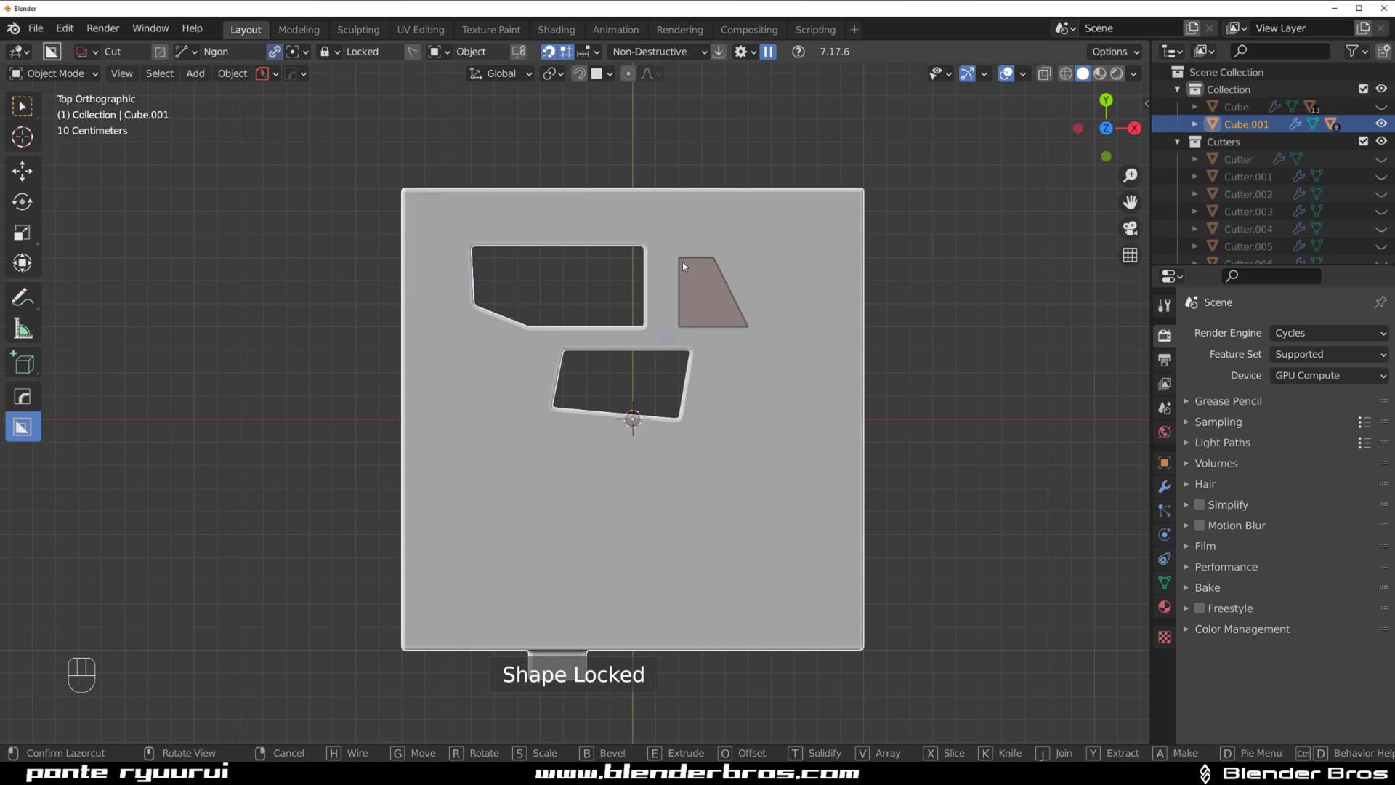
pyautogui.click(683, 262)
# - Examine the alignment and spacing of the three Ngon cutouts in the top orthographic view
pyautogui.scroll(3, 670, 273)
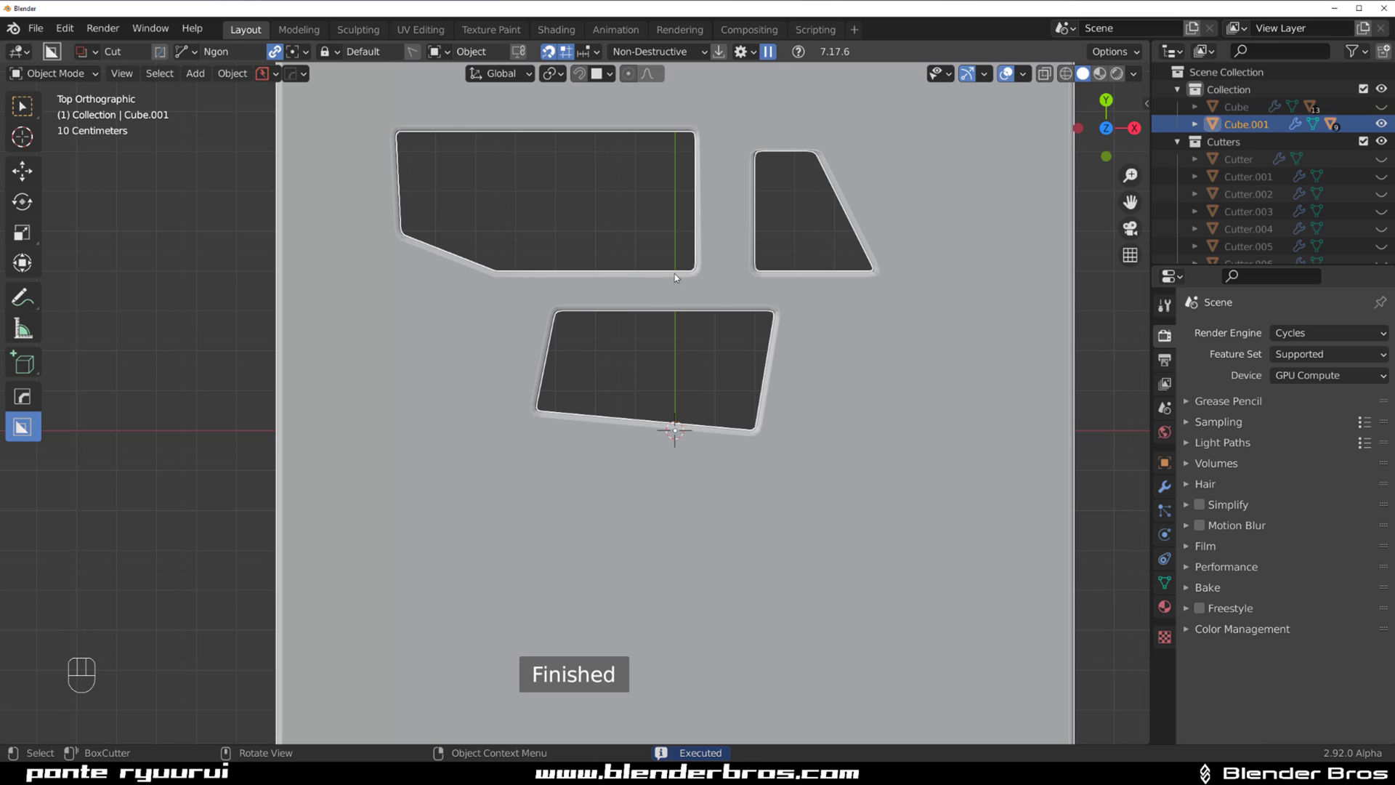
pyautogui.scroll(-3, 727, 350)
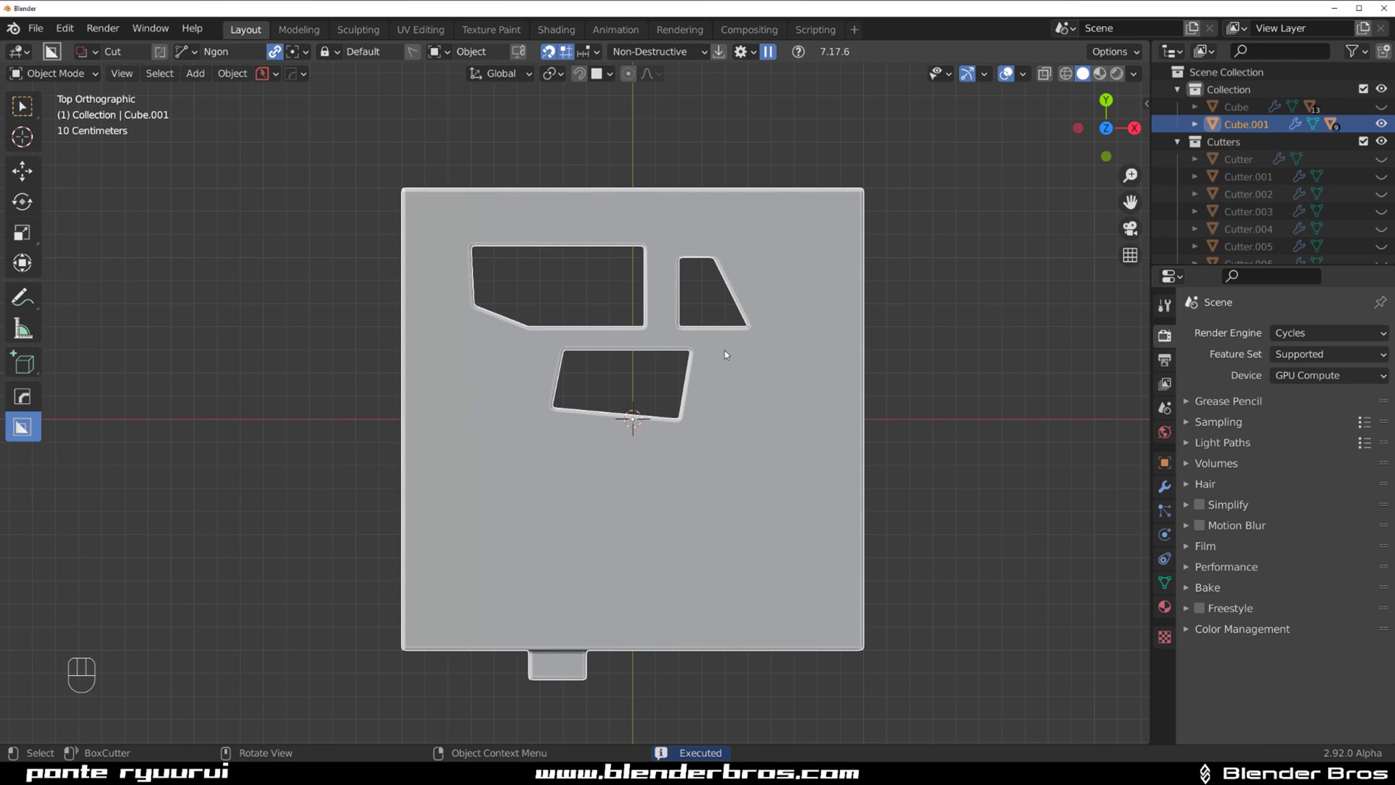
pyautogui.scroll(2, 709, 355)
pyautogui.scroll(-2, 683, 427)
pyautogui.keyDown('shift'); pyautogui.moveTo(684, 427); pyautogui.dragTo(622, 322, button='middle'); pyautogui.keyUp('shift')
pyautogui.scroll(1, 596, 379)
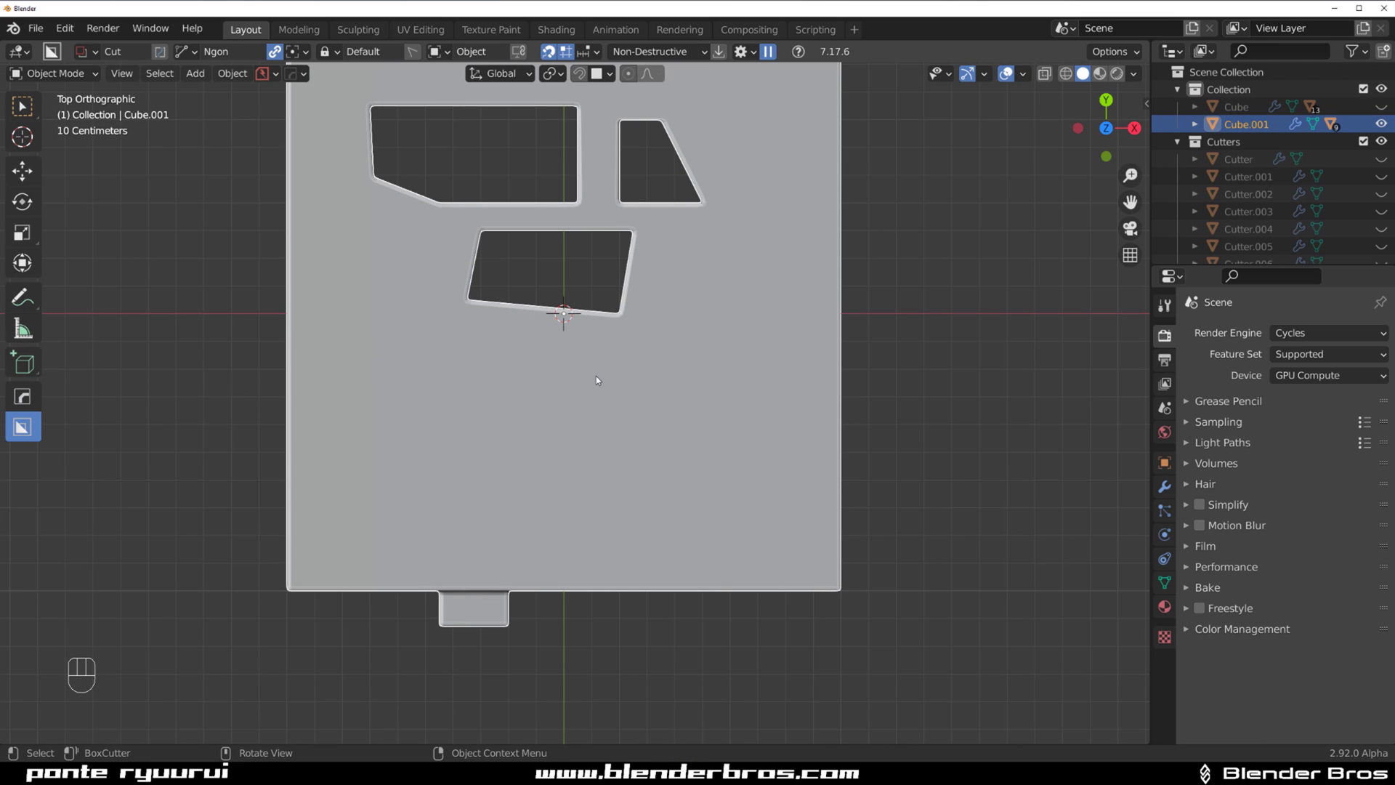
pyautogui.scroll(-5, 583, 384)
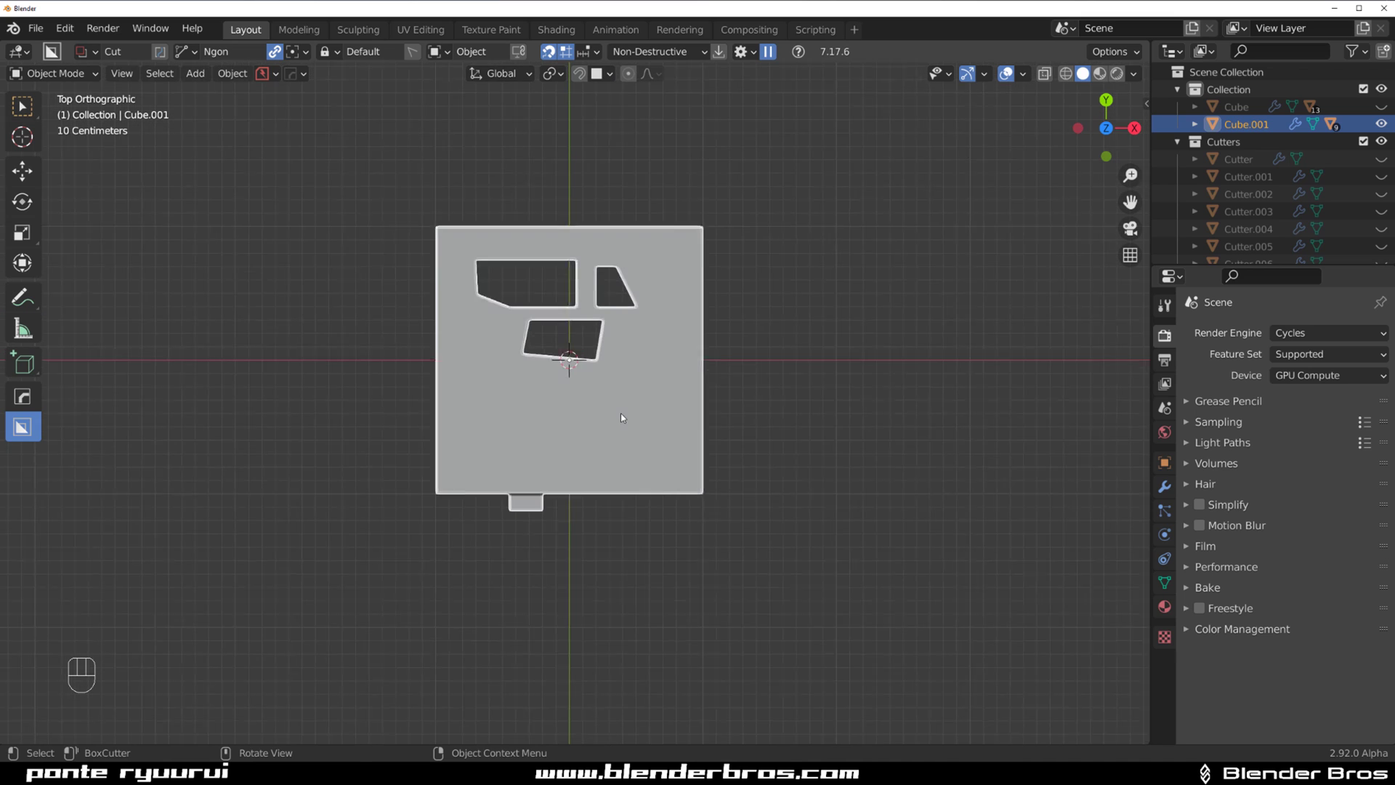
pyautogui.scroll(3, 579, 404)
pyautogui.scroll(2, 604, 389)
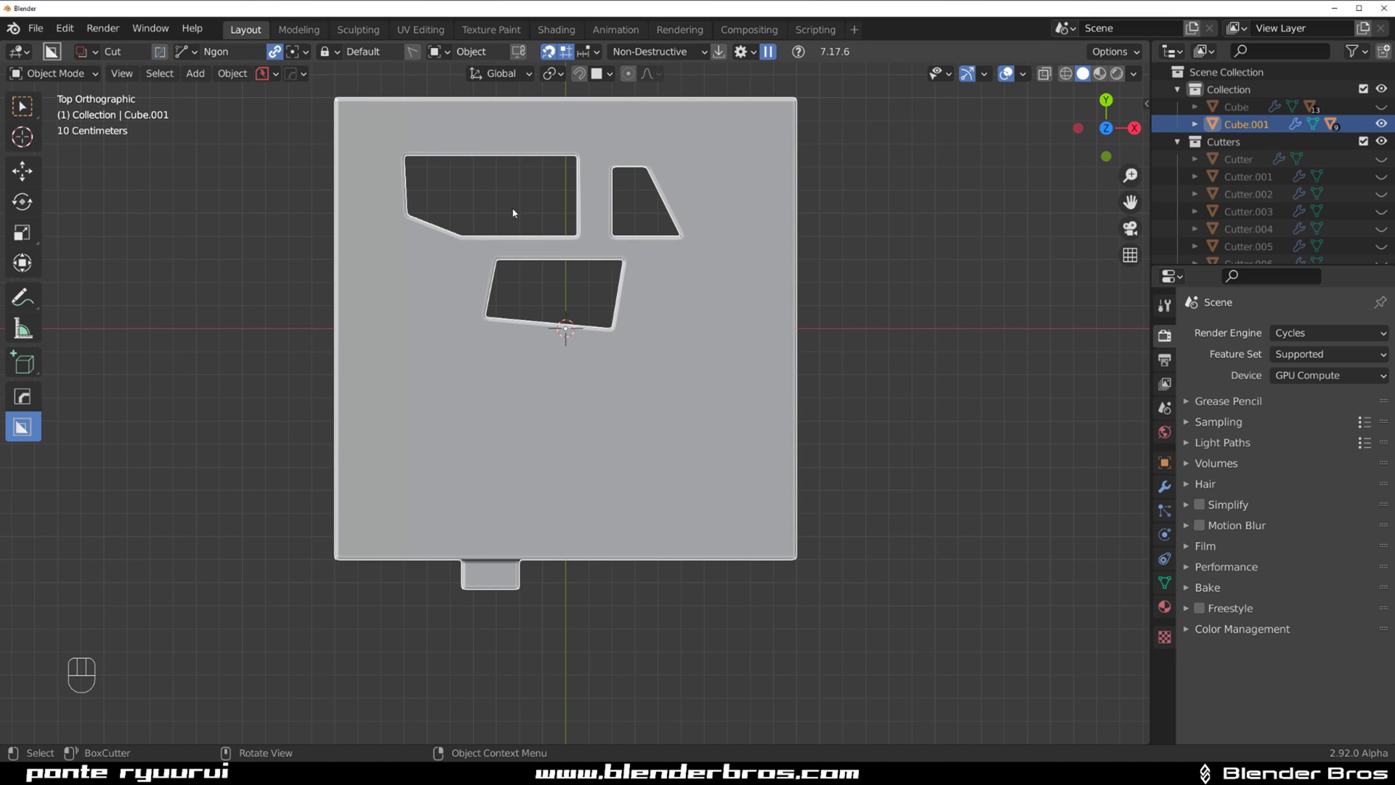
pyautogui.keyDown('shift'); pyautogui.moveTo(623, 228); pyautogui.dragTo(649, 322, button='middle'); pyautogui.keyUp('shift')
# - Try a circle cutter snapped to the centre point of the cube's uncut side face
pyautogui.scroll(2, 650, 322)
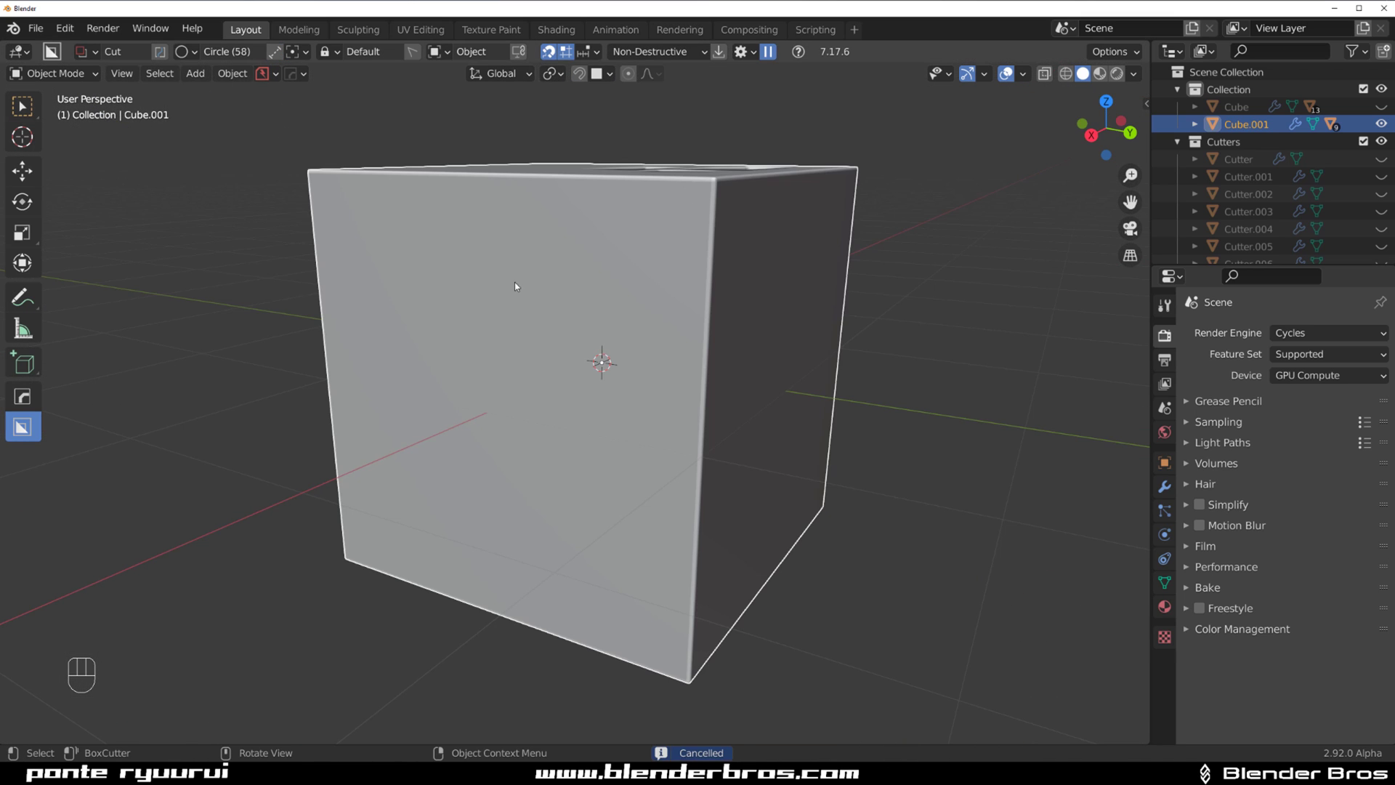
pyautogui.scroll(2, 522, 381)
pyautogui.scroll(-4, 529, 419)
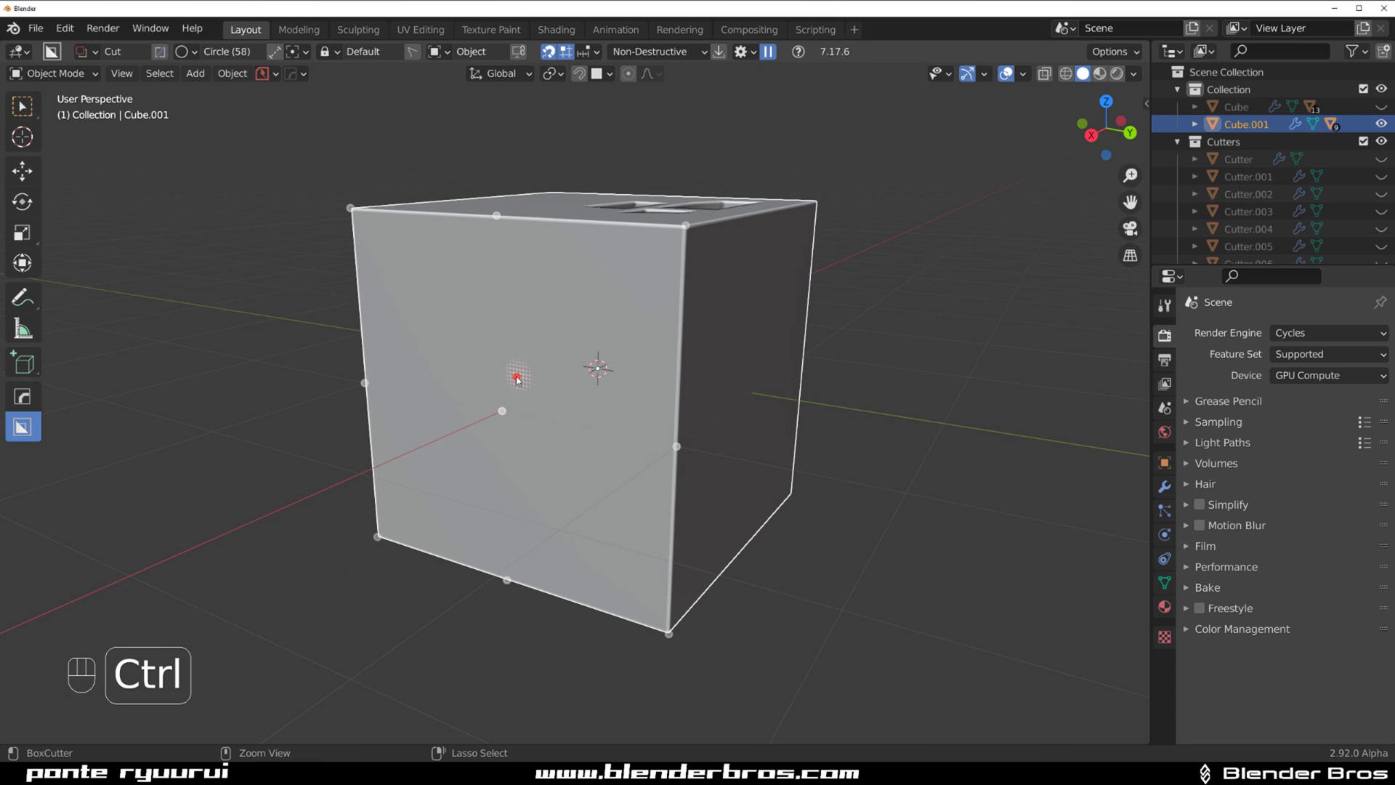
pyautogui.moveTo(553, 425); pyautogui.dragTo(591, 379, button='middle')
pyautogui.scroll(3, 584, 405)
pyautogui.scroll(-2, 503, 369)
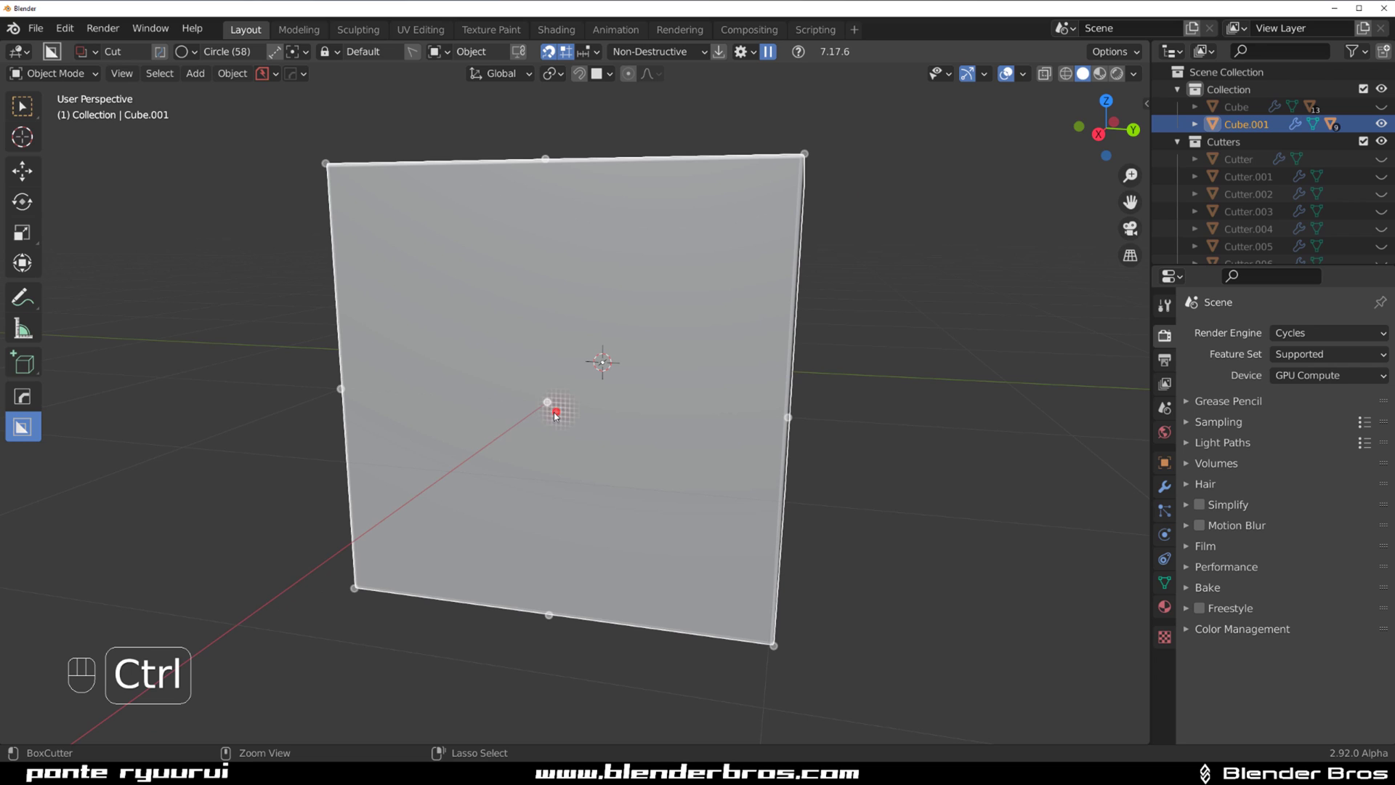
pyautogui.moveTo(549, 403)
pyautogui.keyDown('ctrl'); pyautogui.mouseDown()
pyautogui.moveTo(784, 455)
pyautogui.moveTo(631, 430)
pyautogui.mouseUp(); pyautogui.keyUp('ctrl')
pyautogui.rightClick(572, 338)
pyautogui.moveTo(530, 303); pyautogui.dragTo(578, 328, button='middle')
pyautogui.scroll(-2, 593, 356)
# - Subdivide the cube's uncut side face in Edit Mode and return to Object Mode
pyautogui.press('Tab')
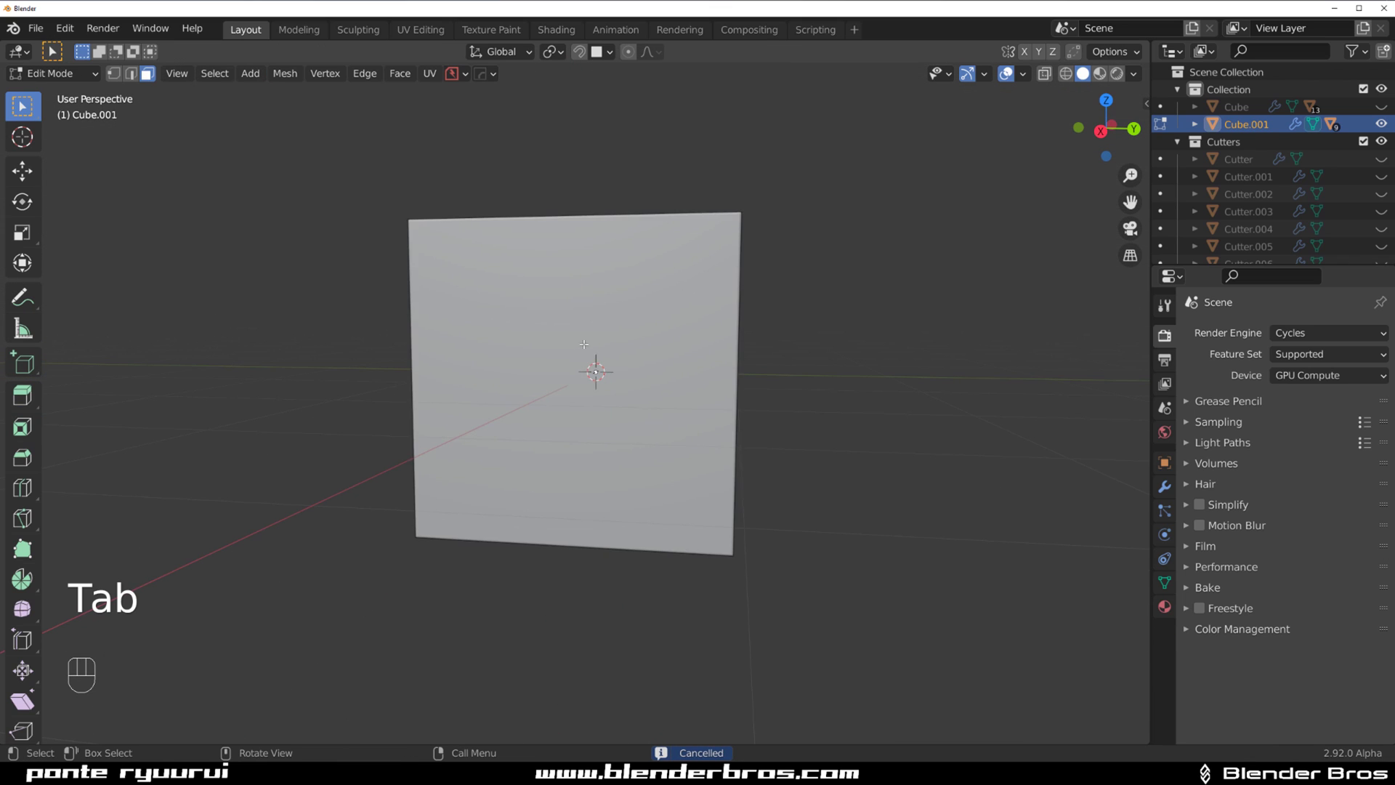
pyautogui.rightClick(579, 355)
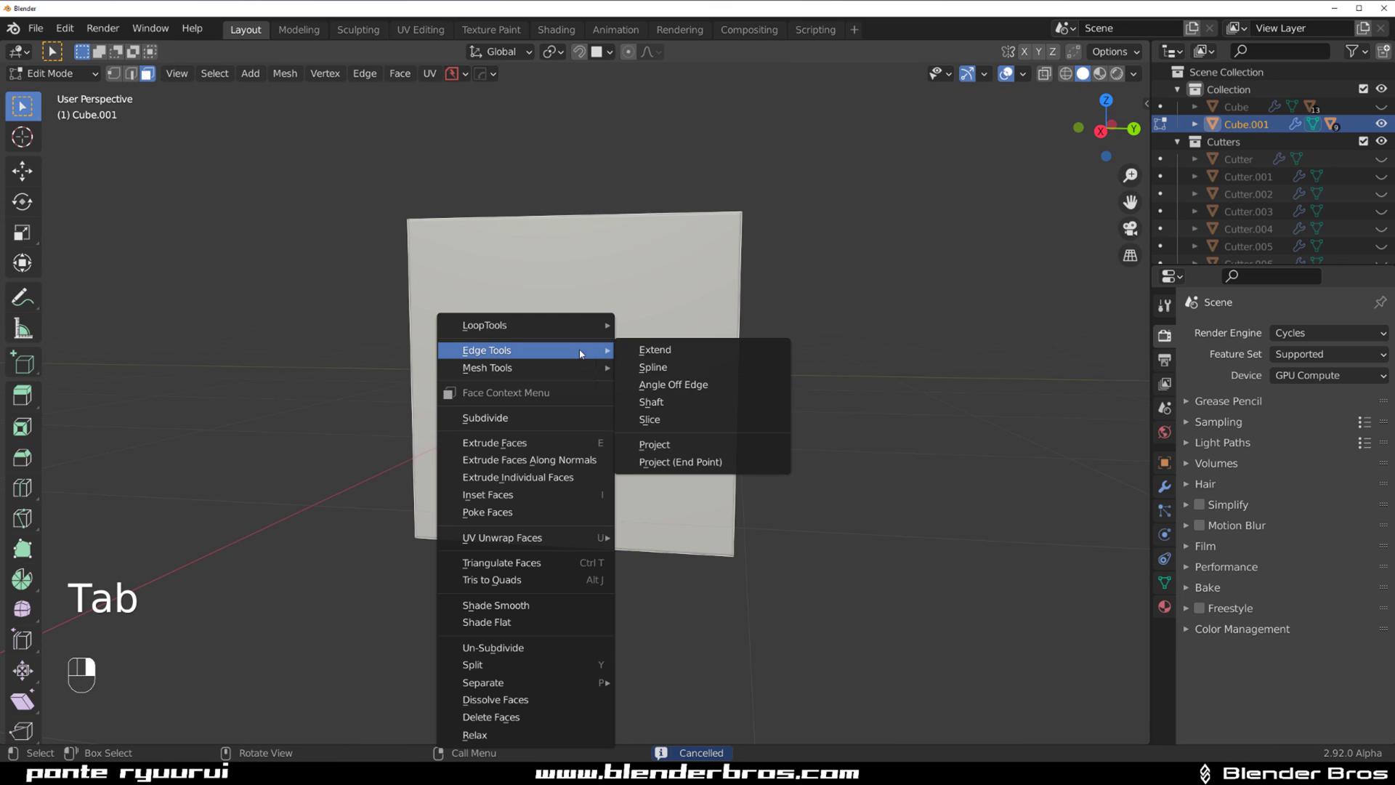
pyautogui.click(567, 418)
pyautogui.press('Tab')
# - Cut a circular recess snapped to the centre point of the side face's upper-right quadrant
pyautogui.press('ctrl')
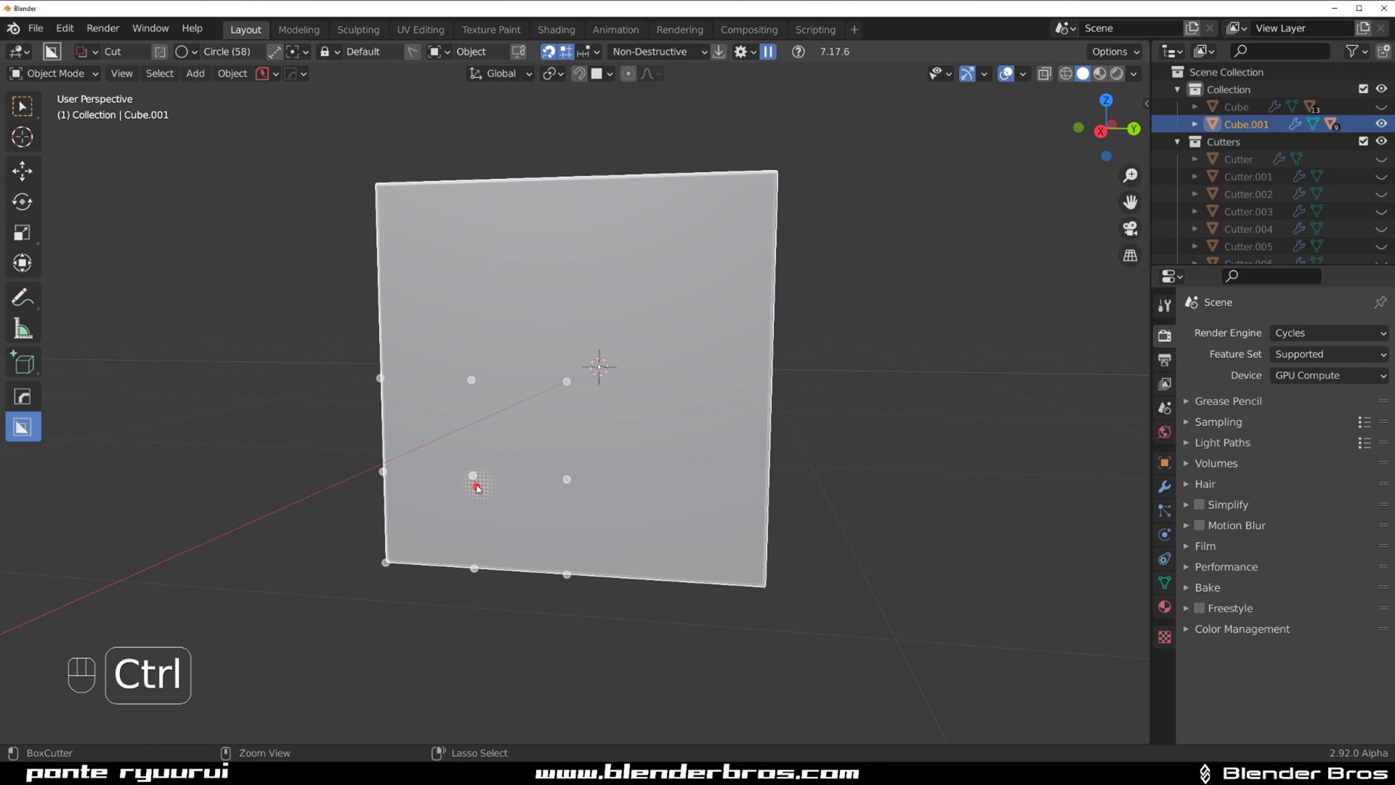
pyautogui.press('ctrl')
pyautogui.press('ctrl')
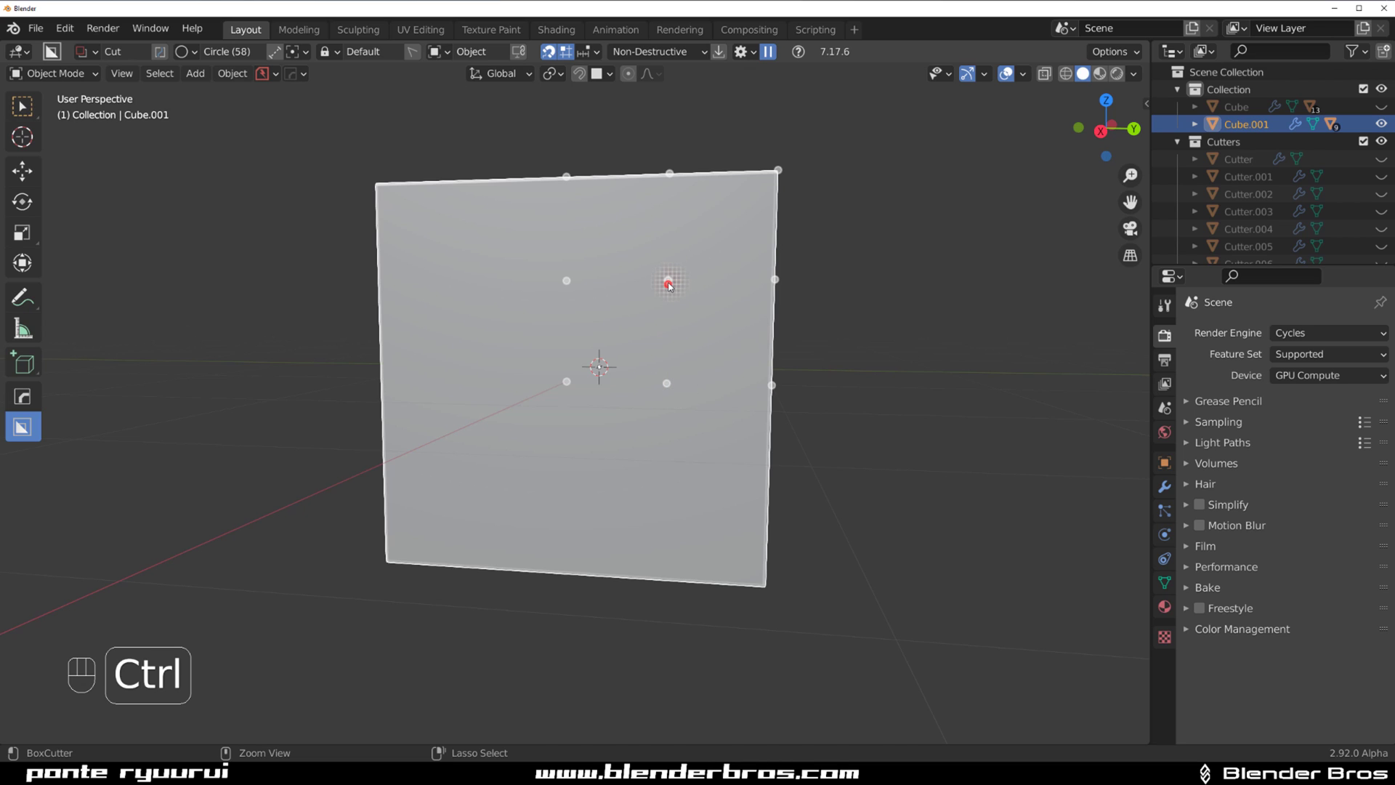
pyautogui.moveTo(670, 284); pyautogui.dragTo(757, 315)
pyautogui.moveTo(701, 346)
pyautogui.mouseDown(button='middle')
pyautogui.moveTo(663, 374)
pyautogui.moveTo(694, 354)
pyautogui.mouseUp(button='middle')
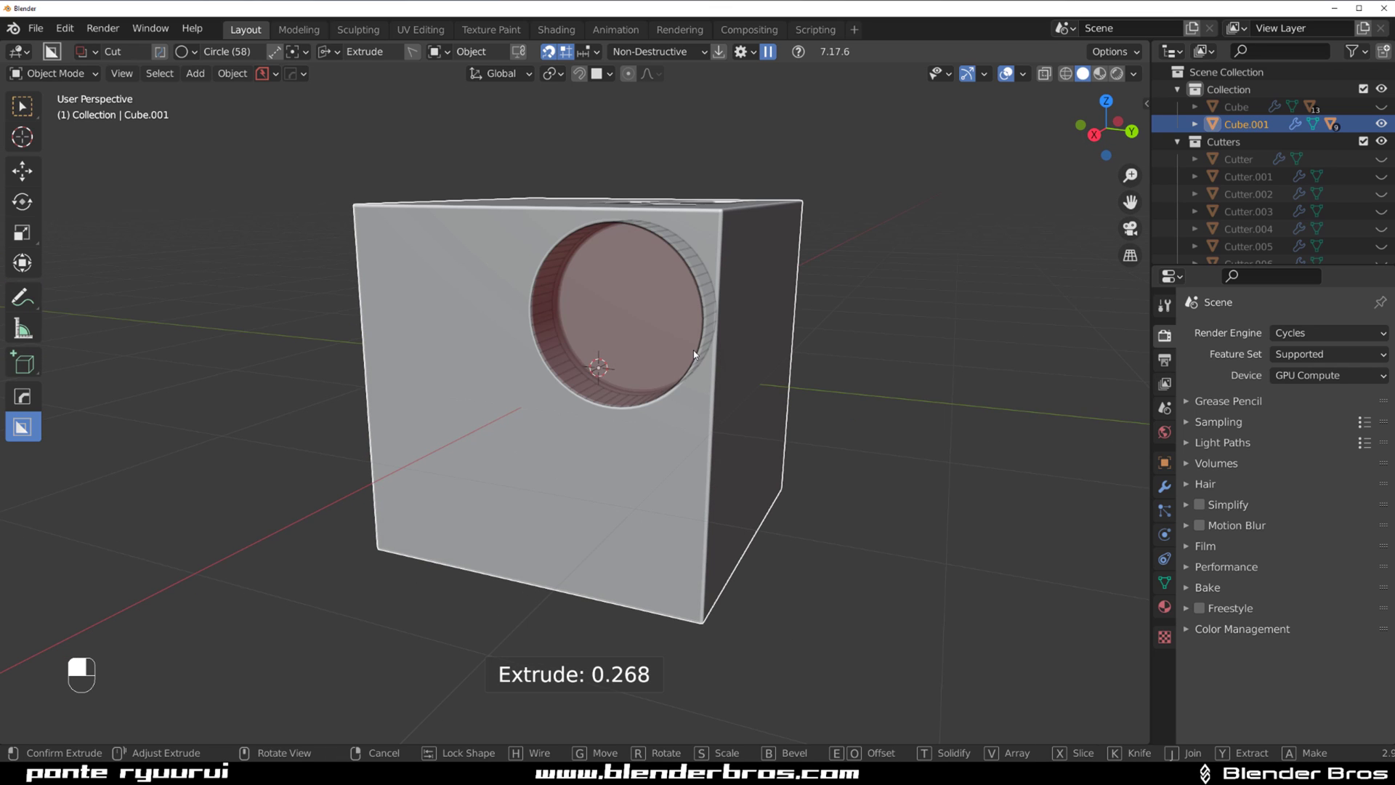
pyautogui.moveTo(694, 355); pyautogui.dragTo(606, 339)
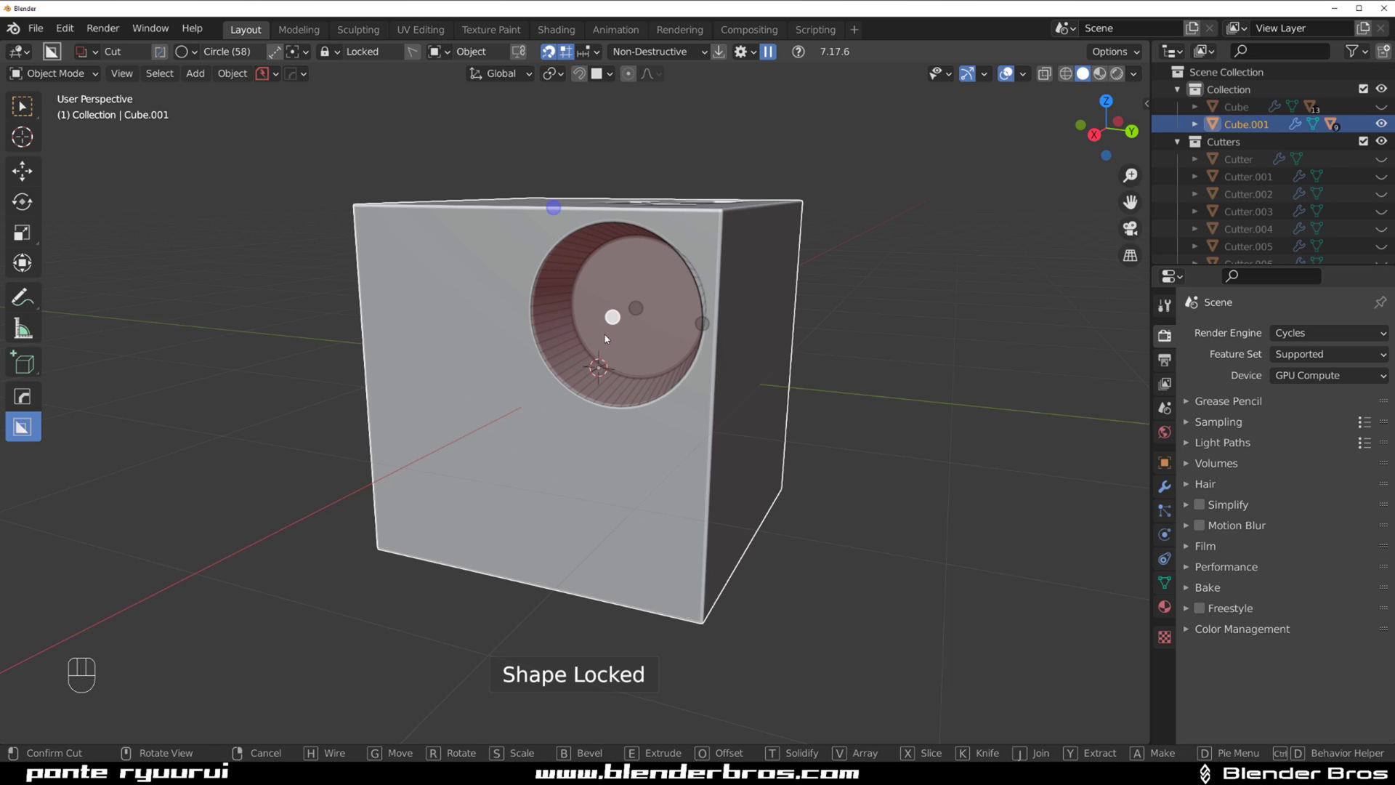
pyautogui.click(674, 471)
# - Mirror the circular recess across the Y and Z axes with the Mirror gizmo to fill all four quadrants
pyautogui.hotkey('alt', 'x')
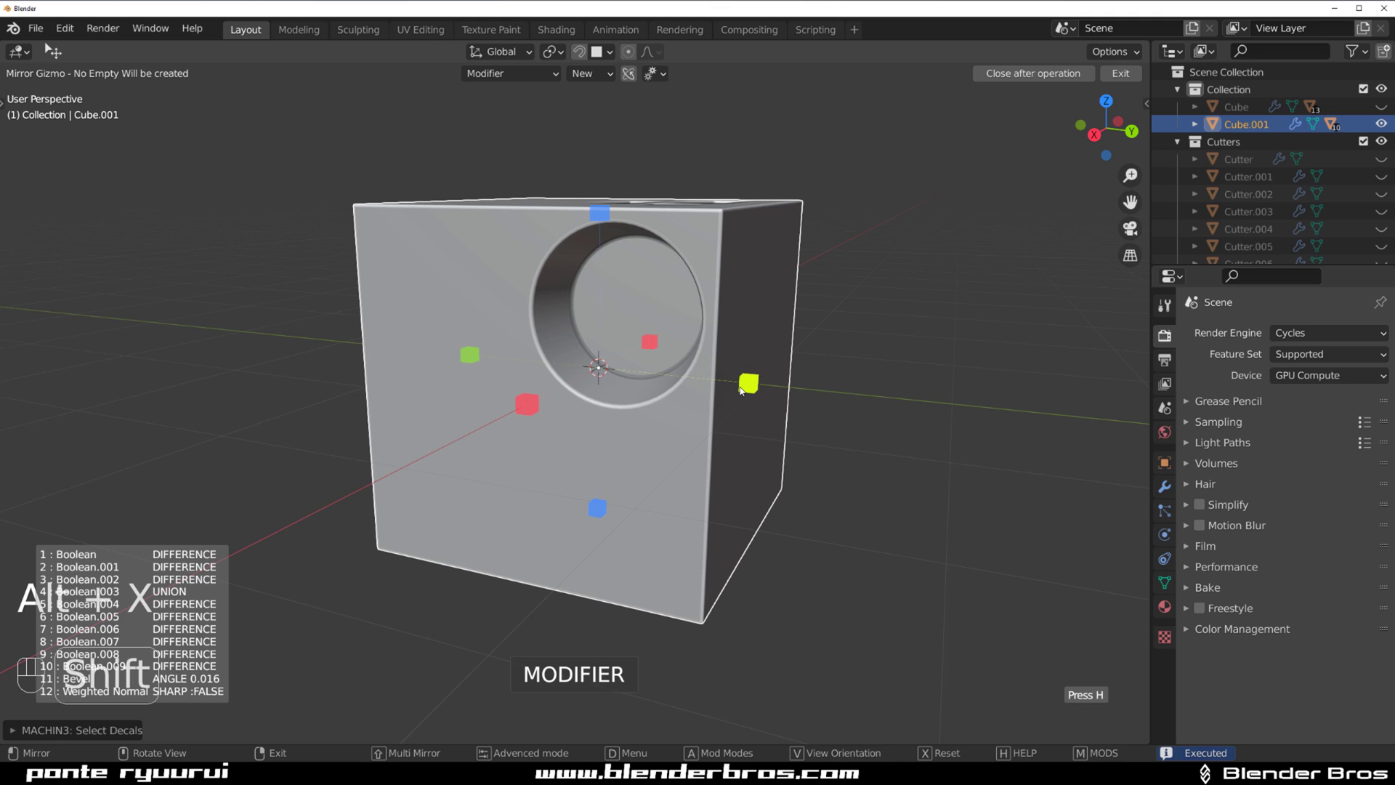
pyautogui.keyDown('shift'); pyautogui.click(750, 383); pyautogui.keyUp('shift')
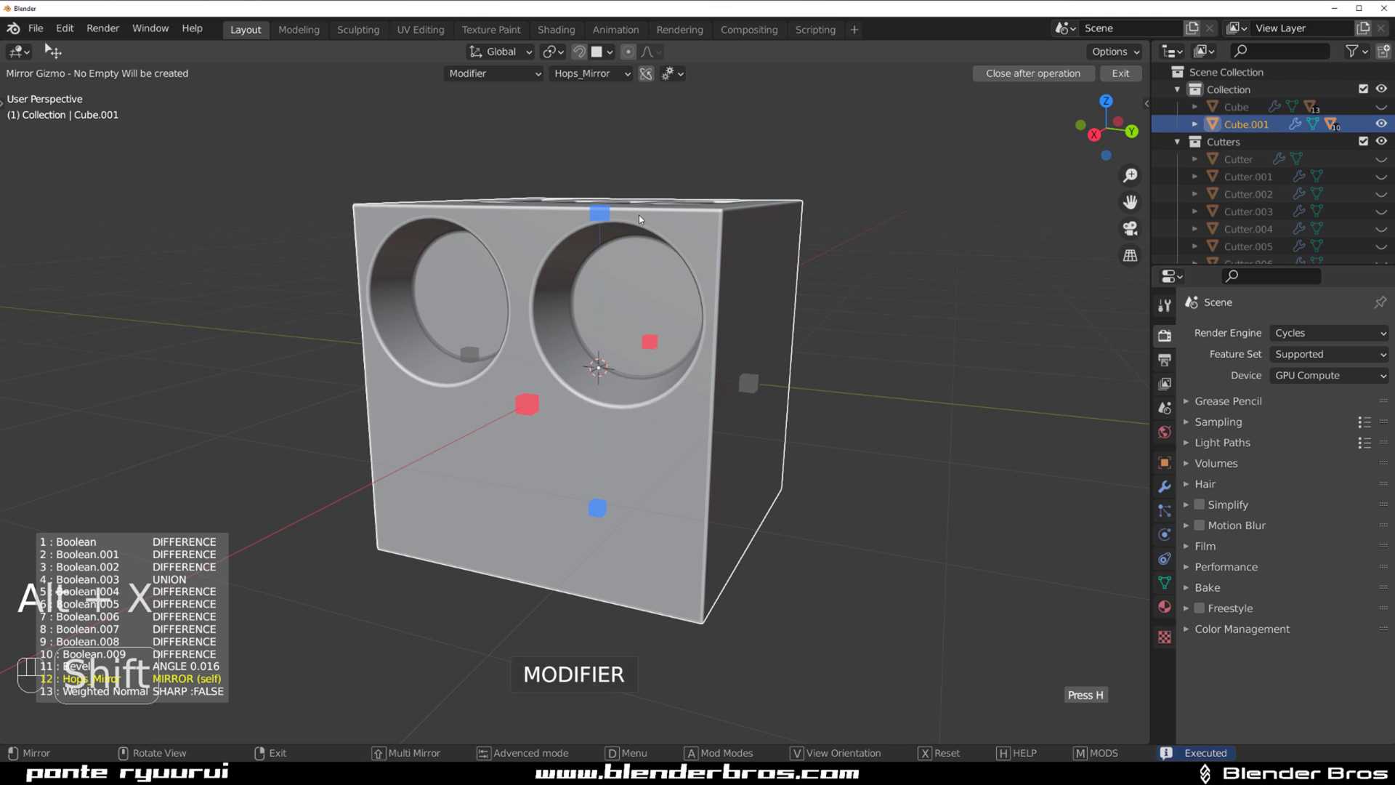
pyautogui.keyDown('shift'); pyautogui.click(598, 213); pyautogui.keyUp('shift')
pyautogui.rightClick(756, 482)
# - Inspect the four mirrored circular recesses in the right orthographic view and in perspective
pyautogui.scroll(-4, 758, 476)
pyautogui.press('`')
pyautogui.press('`')
pyautogui.press('`')
pyautogui.press('`')
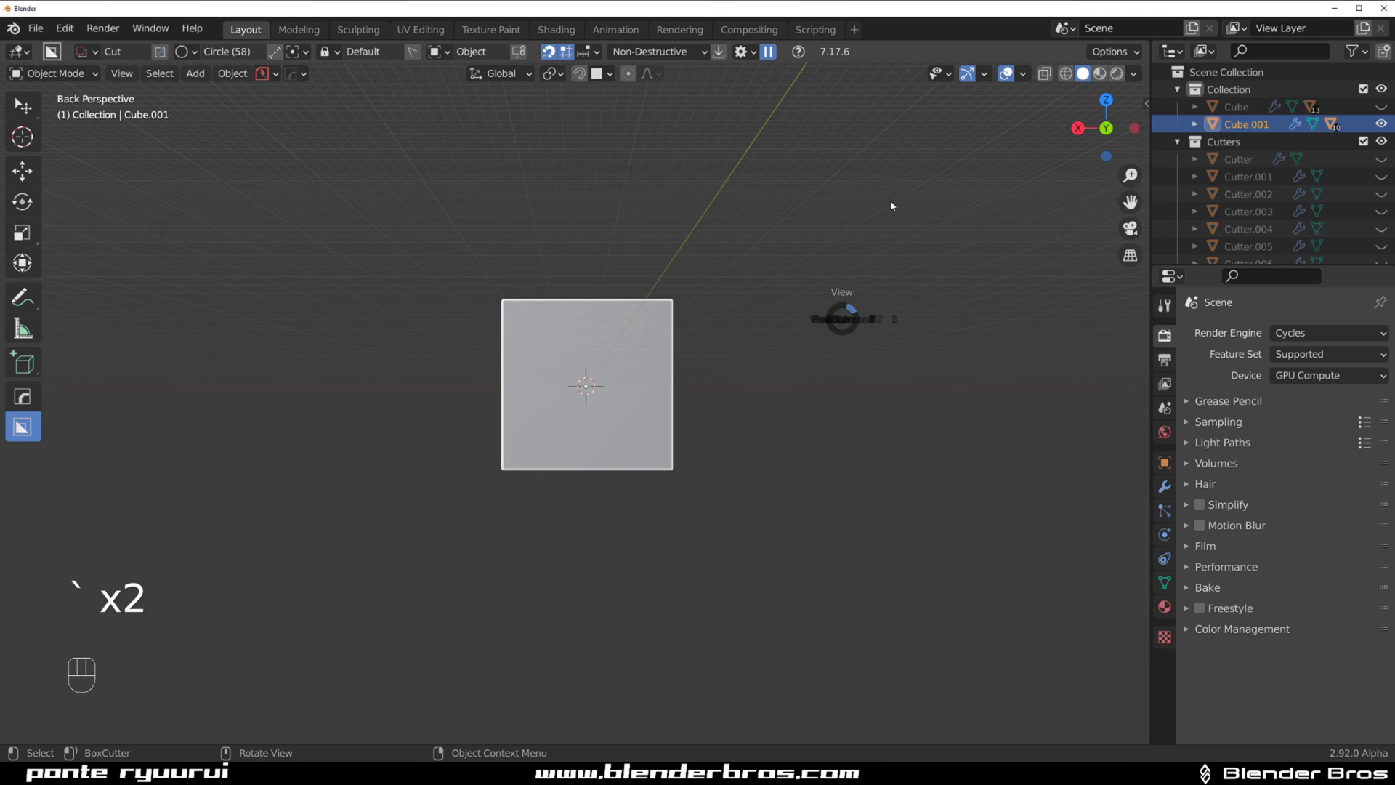
pyautogui.press('`')
pyautogui.press('`')
pyautogui.press('`')
pyautogui.press('KP_5')
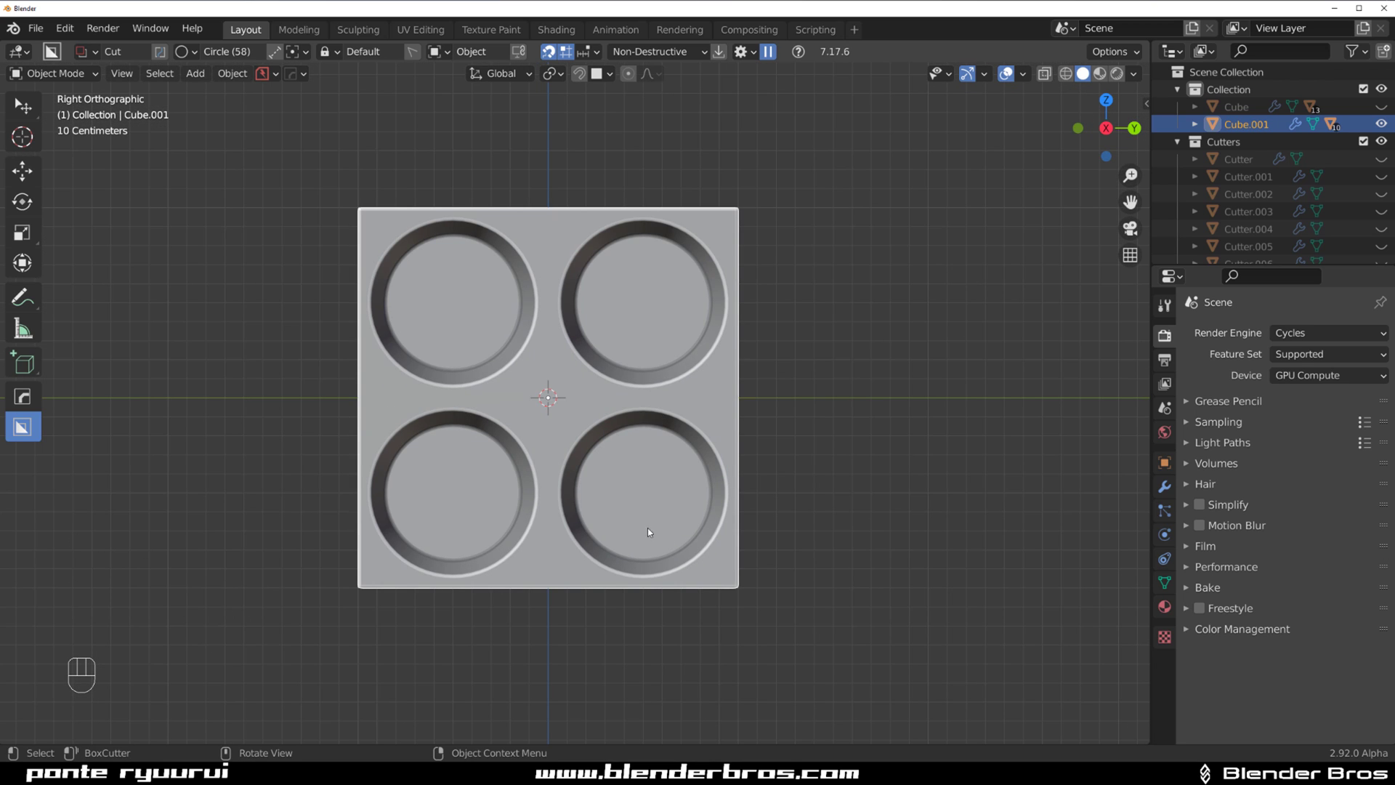
pyautogui.moveTo(398, 411); pyautogui.dragTo(489, 358, button='middle')
pyautogui.press('KP_5')
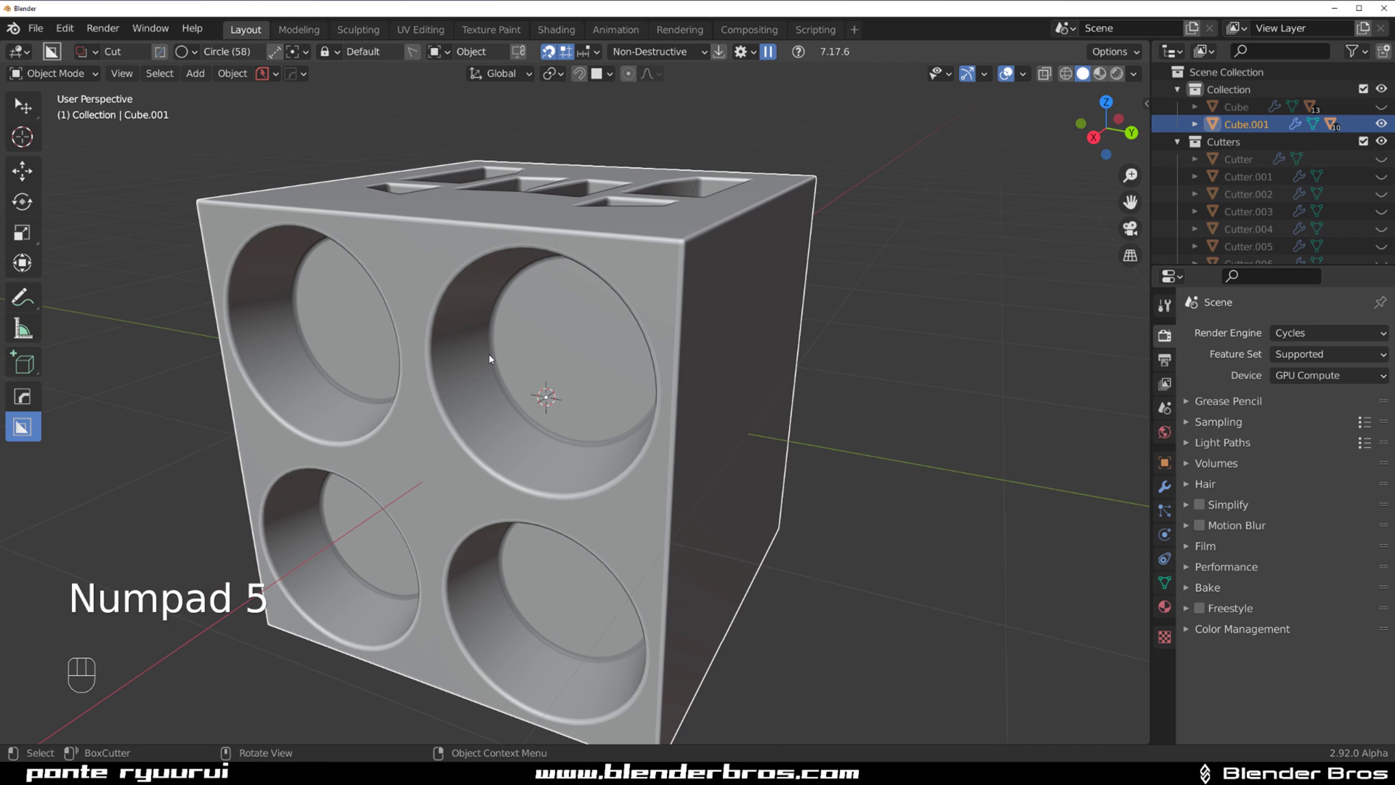